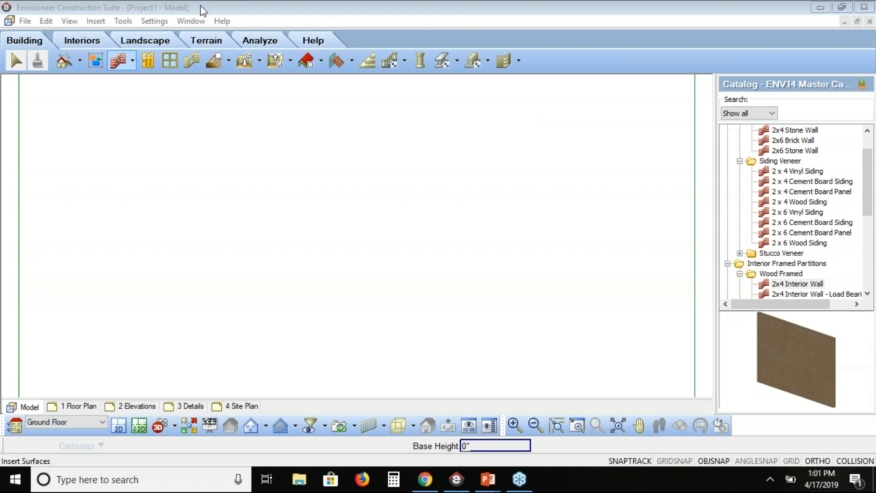
Import Presentation Plan for Estimates.pdf from the Desktop as a PDF import
{"action": "left_click", "coordinate": [25, 21]}
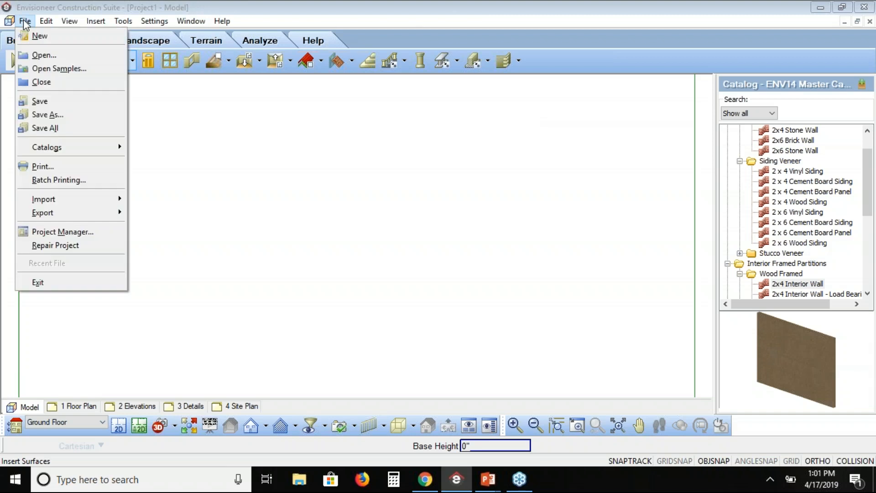
{"action": "mouse_move", "coordinate": [42, 201]}
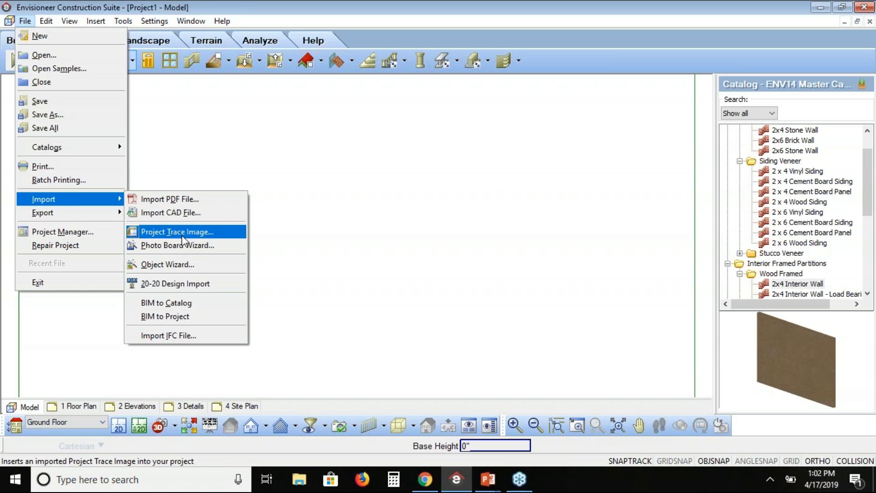
{"action": "left_click", "coordinate": [194, 201]}
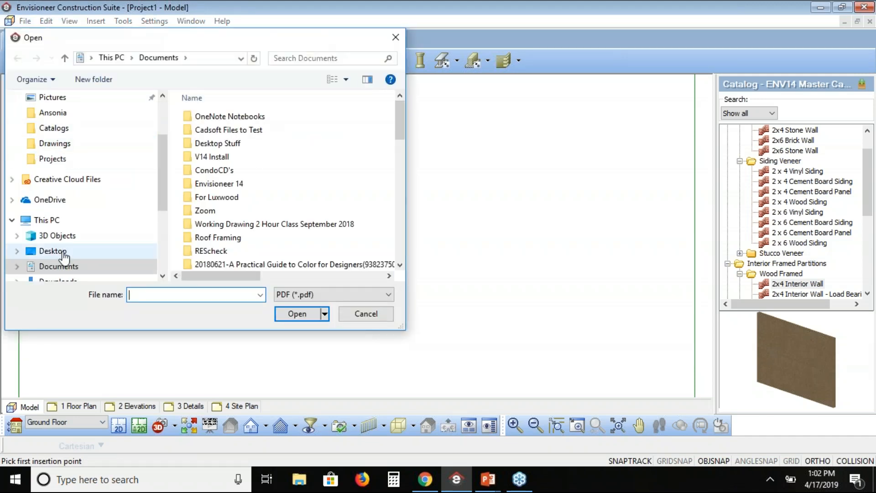
{"action": "left_click", "coordinate": [62, 250]}
{"action": "left_click", "coordinate": [269, 117]}
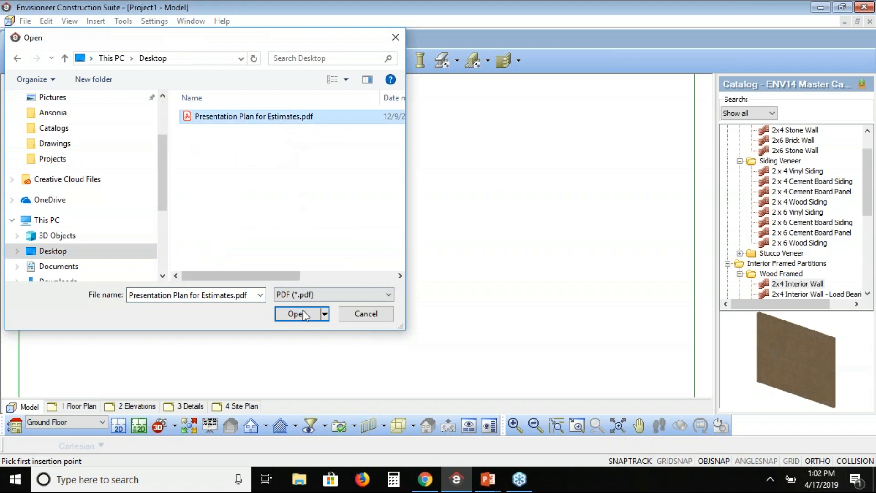
{"action": "left_click", "coordinate": [298, 313]}
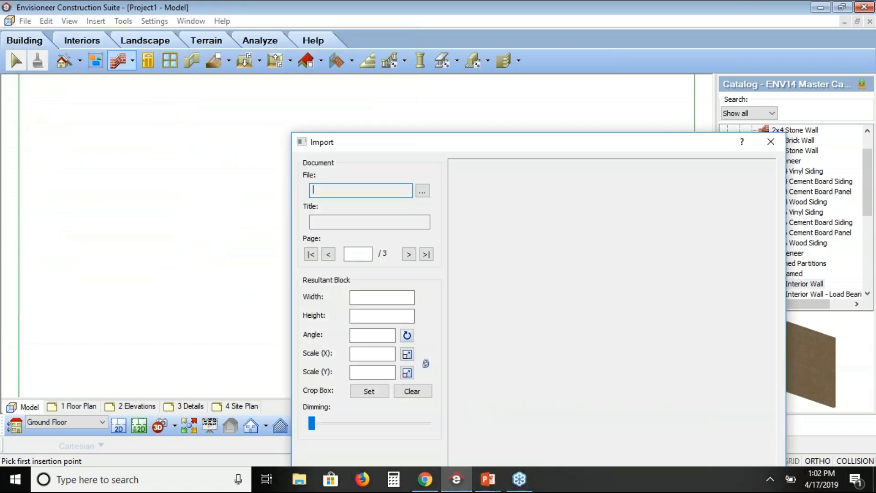
{"action": "left_click_drag", "start_coordinate": [439, 144], "coordinate": [330, 46]}
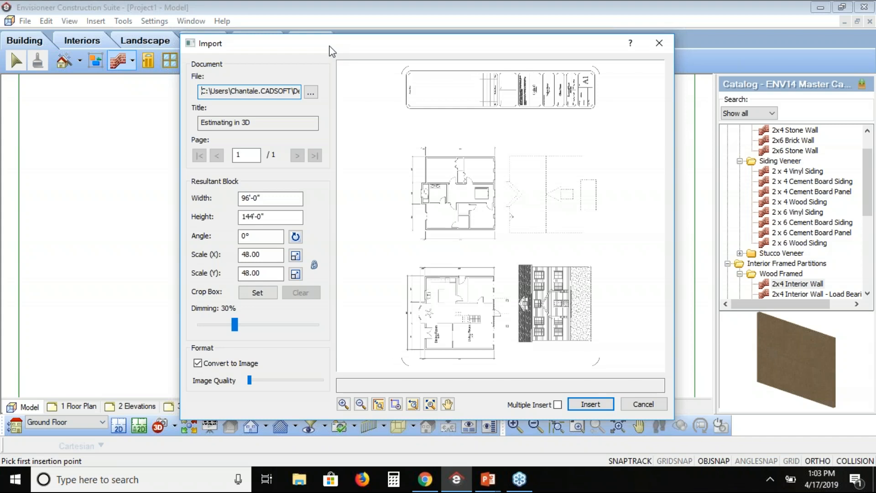
Examine the line quality of a ground floor wall corner in the preview while image conversion is on
{"action": "left_click", "coordinate": [395, 404]}
{"action": "left_click_drag", "start_coordinate": [501, 344], "coordinate": [488, 354]}
{"action": "left_click", "coordinate": [395, 404]}
{"action": "left_click_drag", "start_coordinate": [499, 283], "coordinate": [518, 256]}
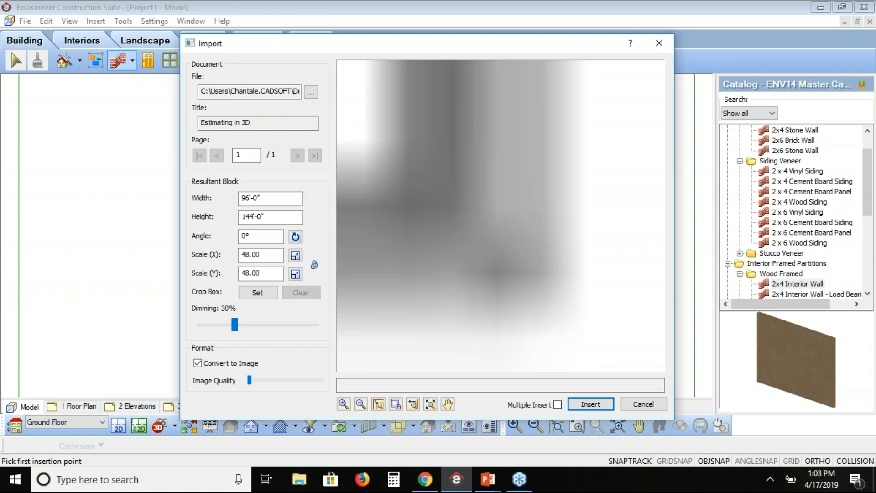
{"action": "left_click", "coordinate": [414, 405]}
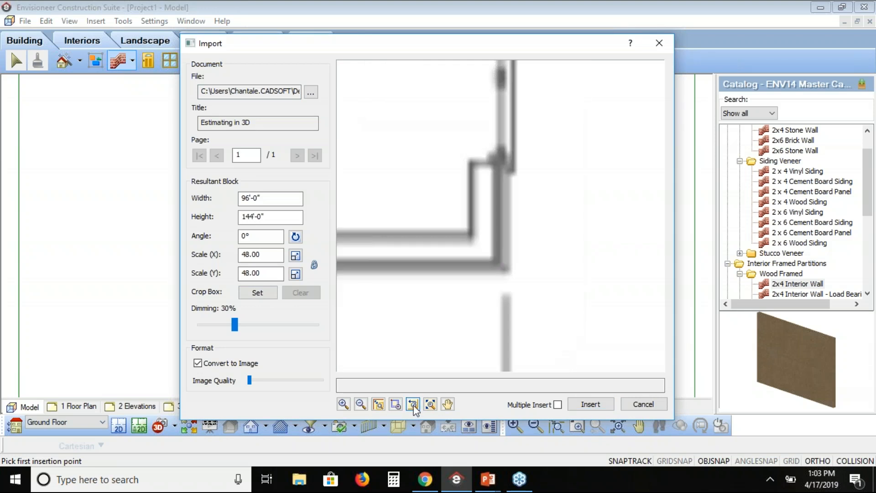
{"action": "left_click", "coordinate": [413, 405]}
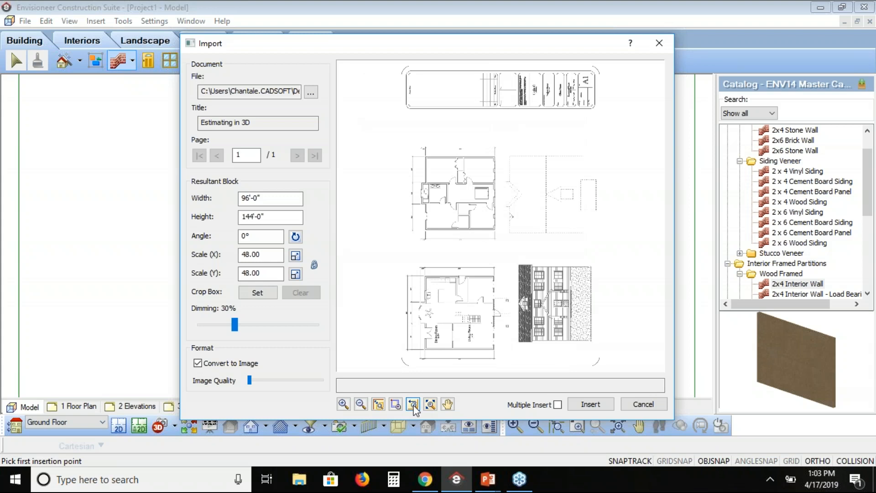
Turn off the PDF's conversion to an image and check the same wall corner's line quality in the preview
{"action": "left_click", "coordinate": [197, 364]}
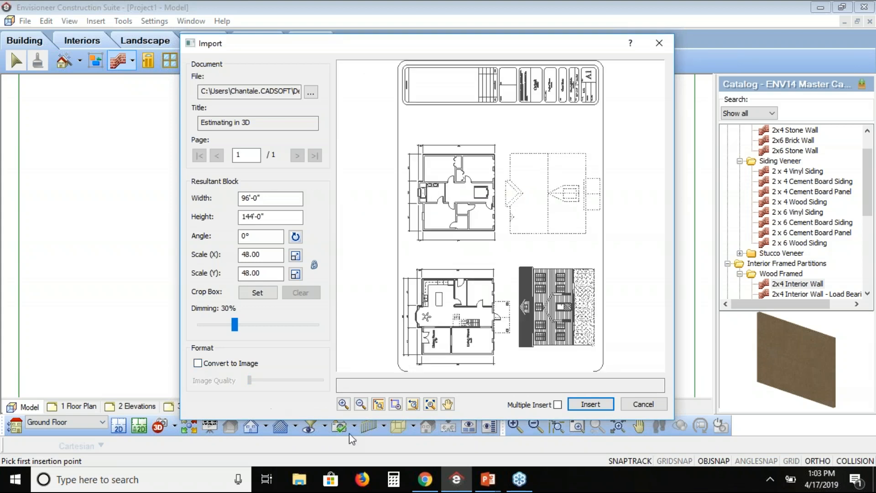
{"action": "left_click", "coordinate": [395, 404]}
{"action": "left_click_drag", "start_coordinate": [502, 347], "coordinate": [487, 359]}
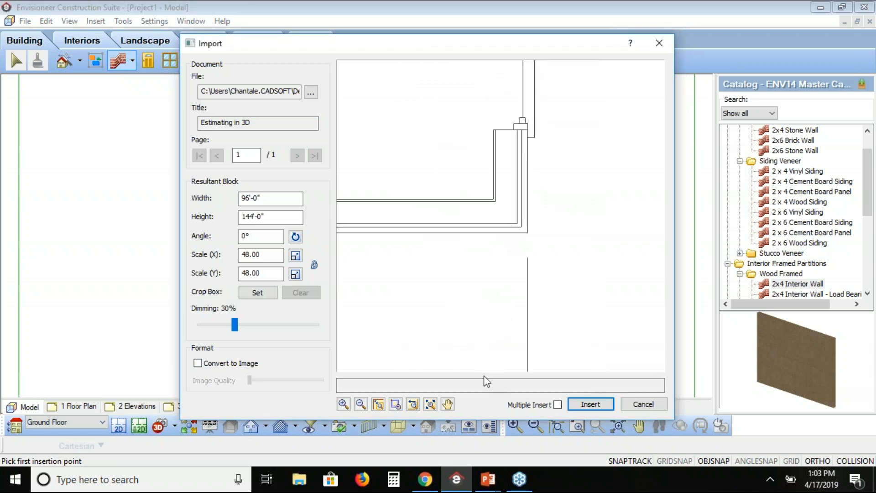
{"action": "left_click", "coordinate": [413, 404]}
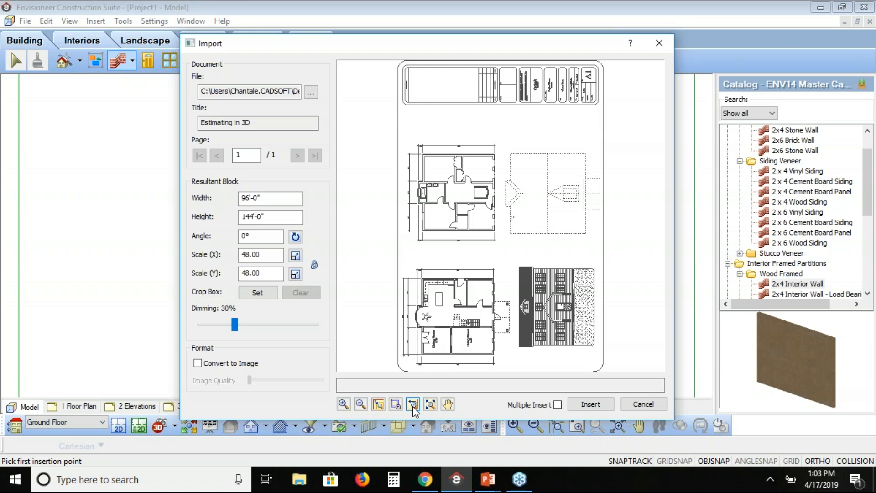
{"action": "left_click", "coordinate": [413, 403]}
Set the imported plan's rotation angle to 270°
{"action": "left_click", "coordinate": [256, 237]}
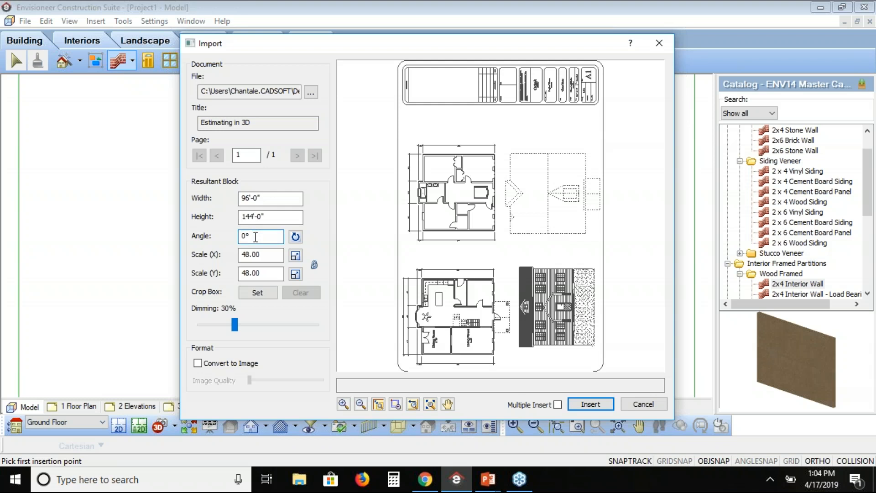
{"action": "key", "text": "BackSpace"}
{"action": "type", "text": "270"}
{"action": "key", "text": "Tab"}
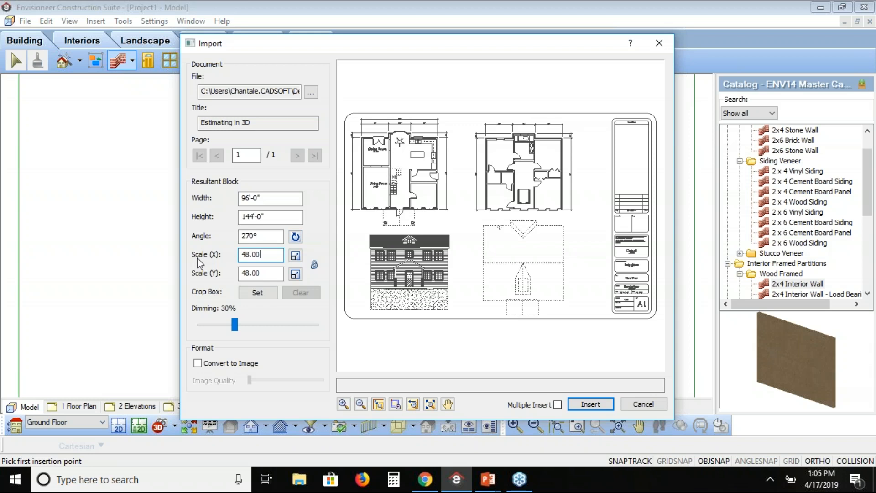
Scale the plan by reference along the bay's 10'-0" dimension line, entering 10' as the new distance
{"action": "left_click", "coordinate": [395, 404]}
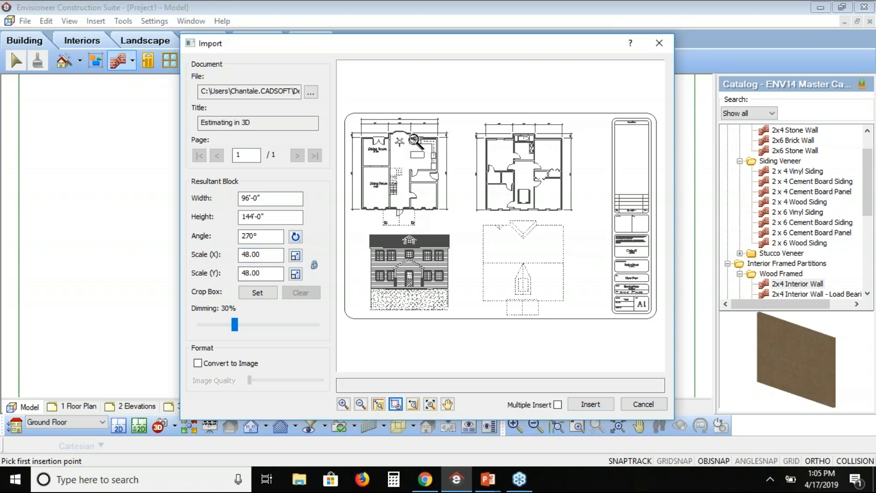
{"action": "left_click_drag", "start_coordinate": [416, 115], "coordinate": [386, 137]}
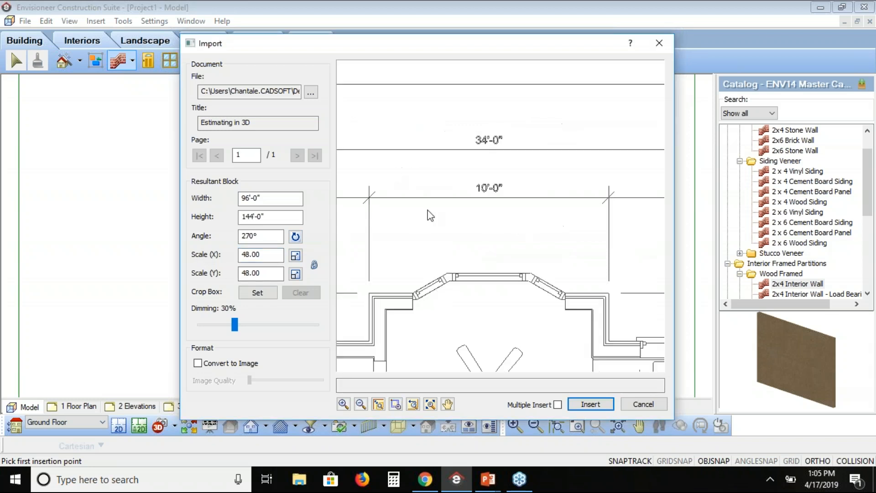
{"action": "left_click", "coordinate": [295, 256]}
{"action": "left_click", "coordinate": [370, 198]}
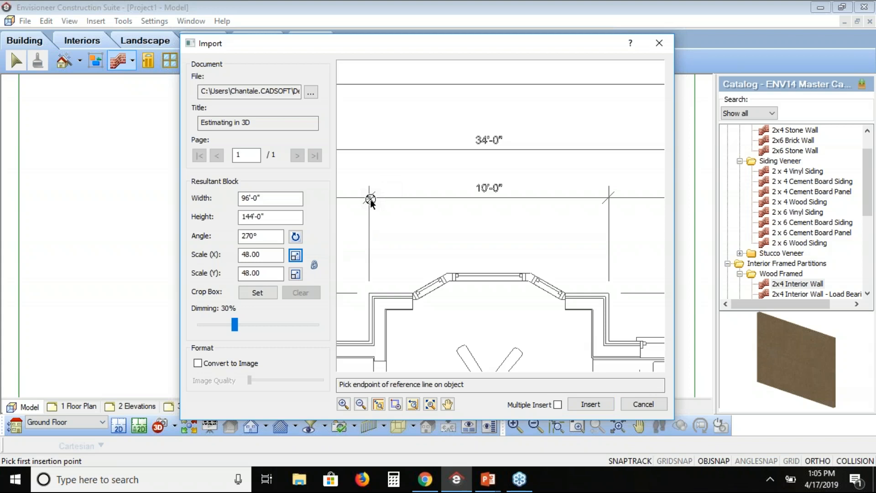
{"action": "left_click", "coordinate": [610, 198]}
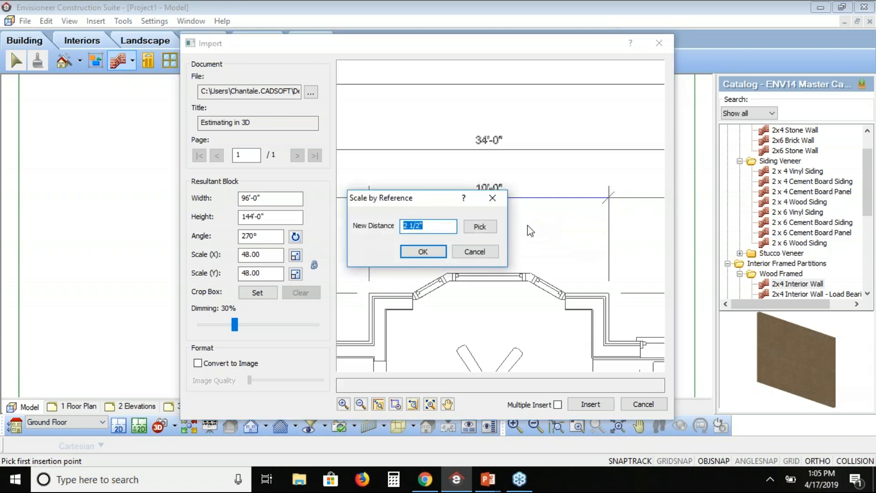
{"action": "type", "text": "10"}
{"action": "type", "text": "'"}
{"action": "left_click", "coordinate": [440, 251]}
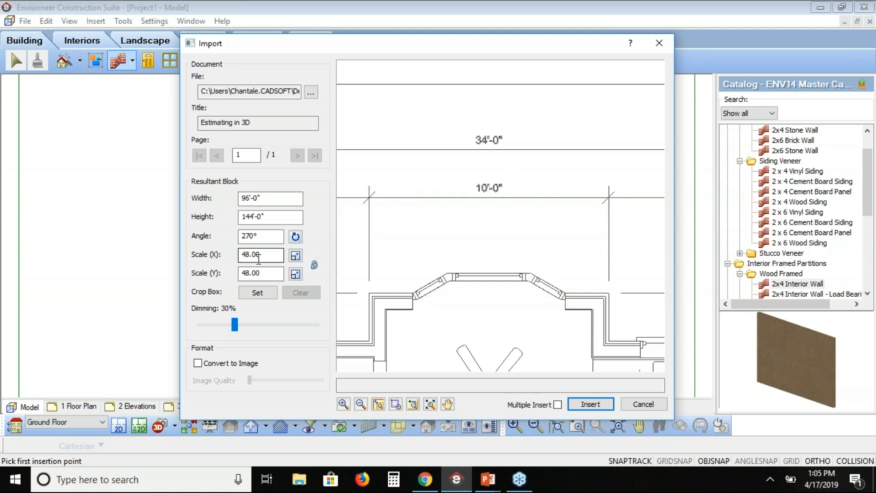
Set a crop box around the ground floor plan with the living and dining rooms, including the front porch
{"action": "left_click", "coordinate": [412, 404]}
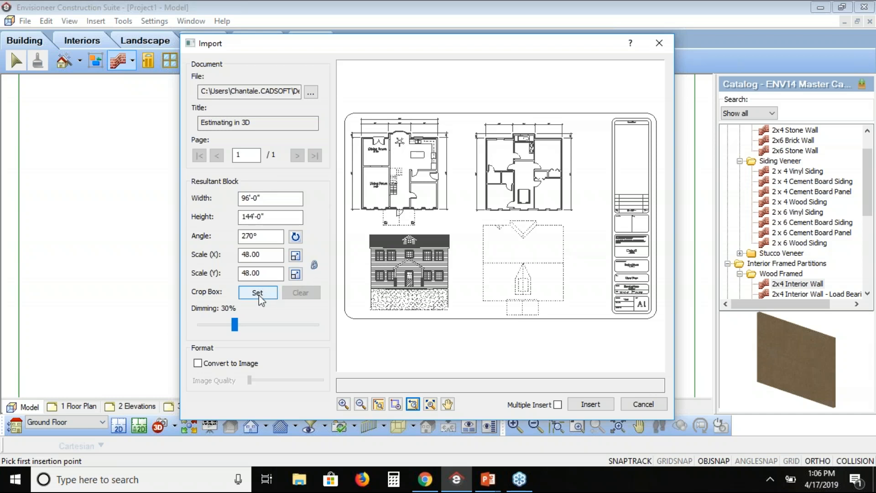
{"action": "left_click", "coordinate": [440, 130]}
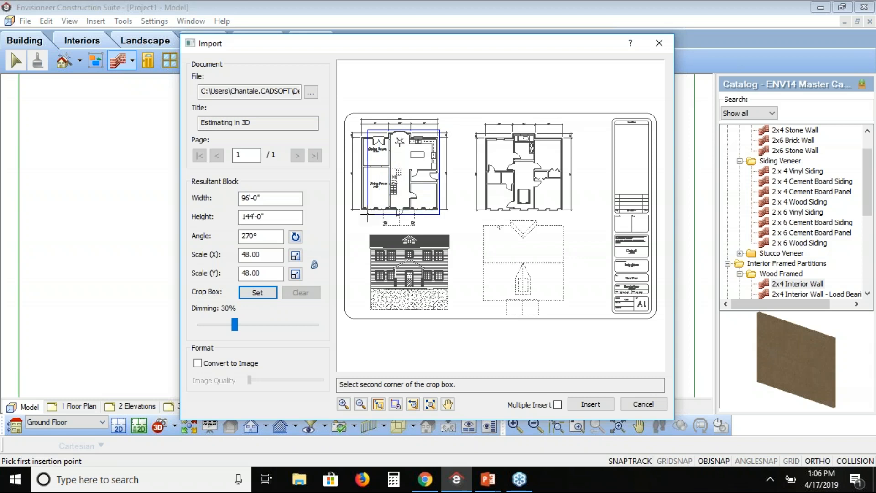
{"action": "left_click", "coordinate": [359, 226]}
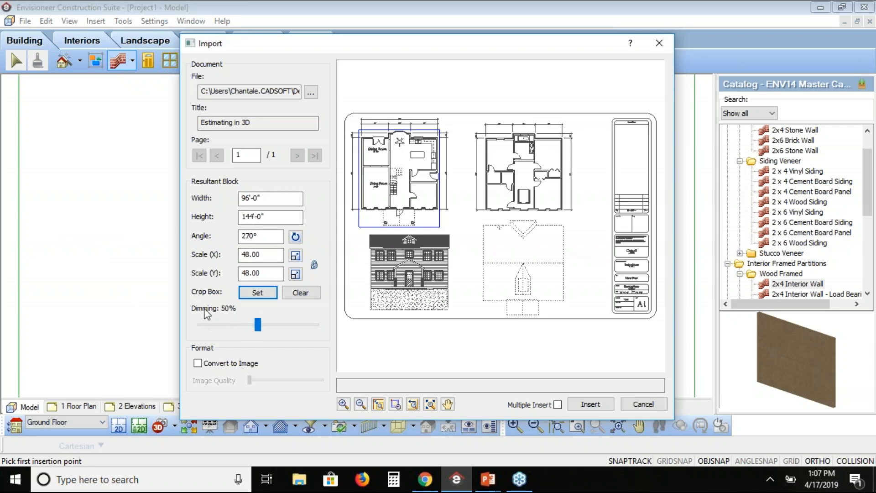
Set the imported plan's dimming to 62%
{"action": "left_click", "coordinate": [254, 326]}
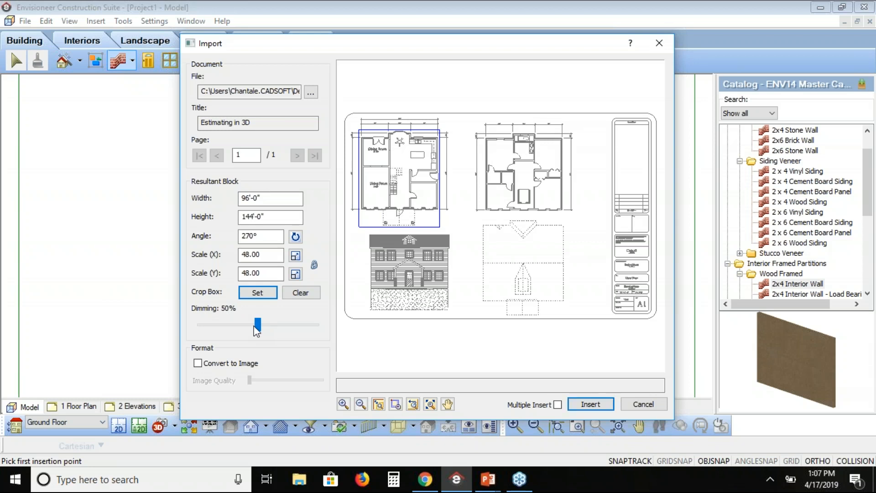
{"action": "left_click", "coordinate": [263, 325]}
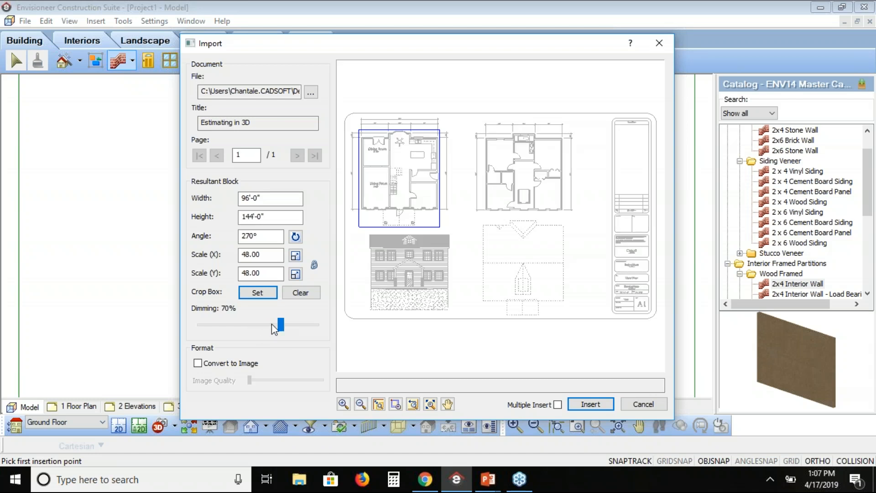
{"action": "left_click", "coordinate": [272, 324]}
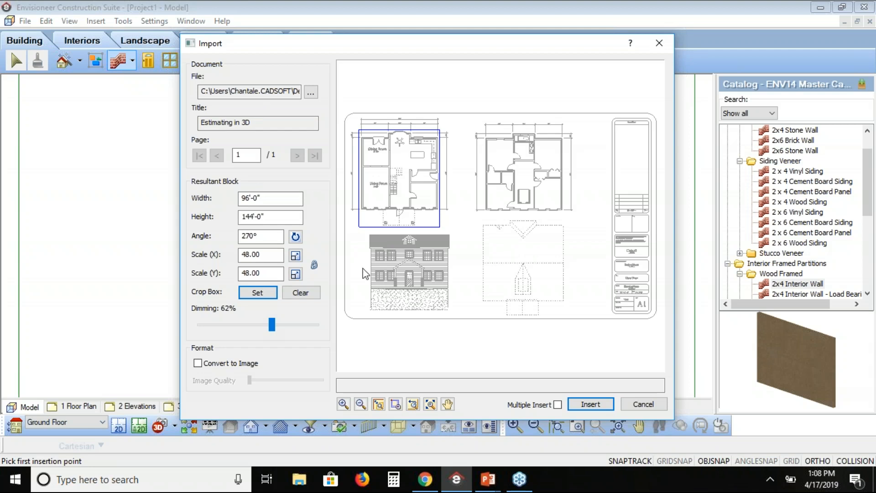
Insert the cropped floor plan near the middle of the Ground Floor model
{"action": "left_click", "coordinate": [586, 404]}
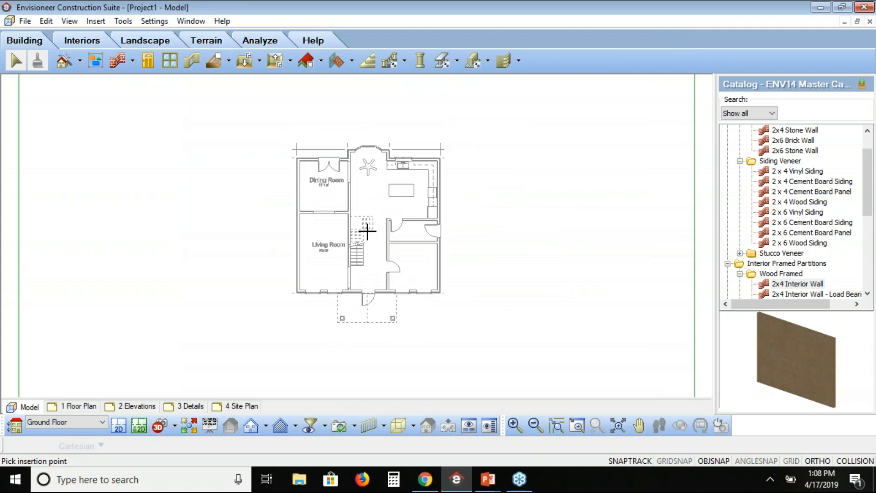
{"action": "left_click", "coordinate": [347, 202]}
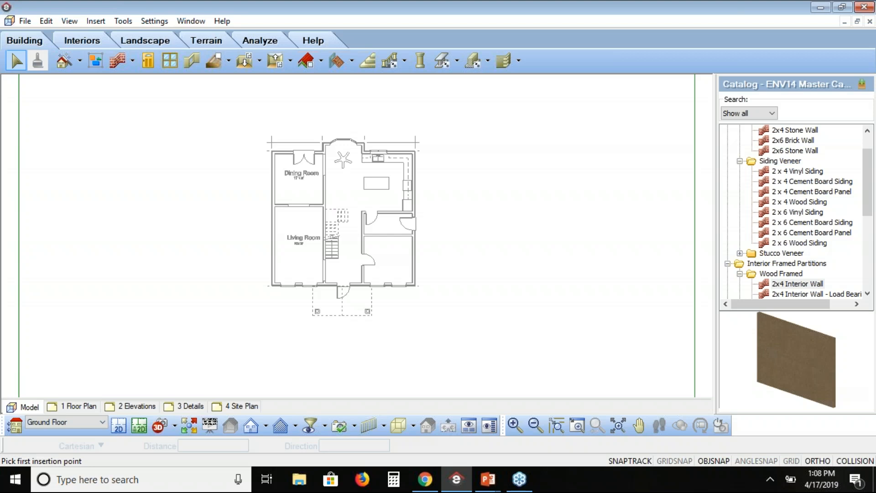
{"action": "left_click", "coordinate": [578, 425]}
{"action": "left_click_drag", "start_coordinate": [424, 137], "coordinate": [270, 324]}
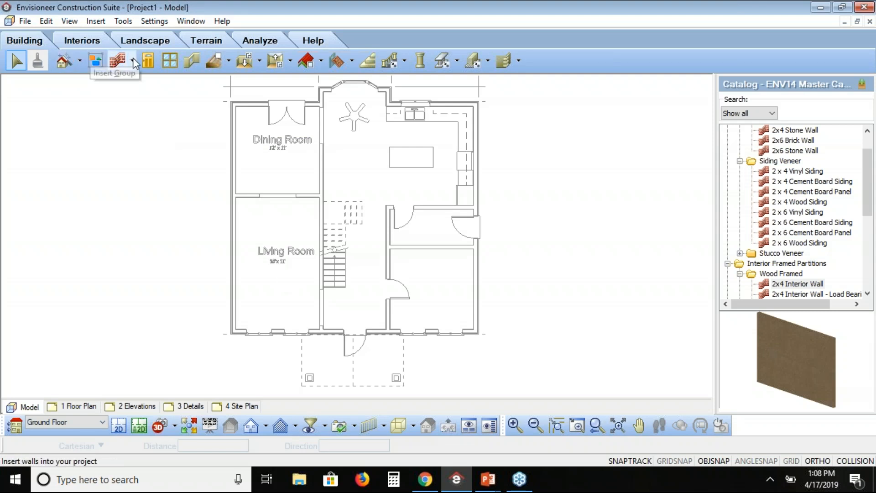
Start inserting walls with the 2 x 6 Cement Board Siding type from the Siding Veneer catalog group
{"action": "left_click", "coordinate": [190, 61]}
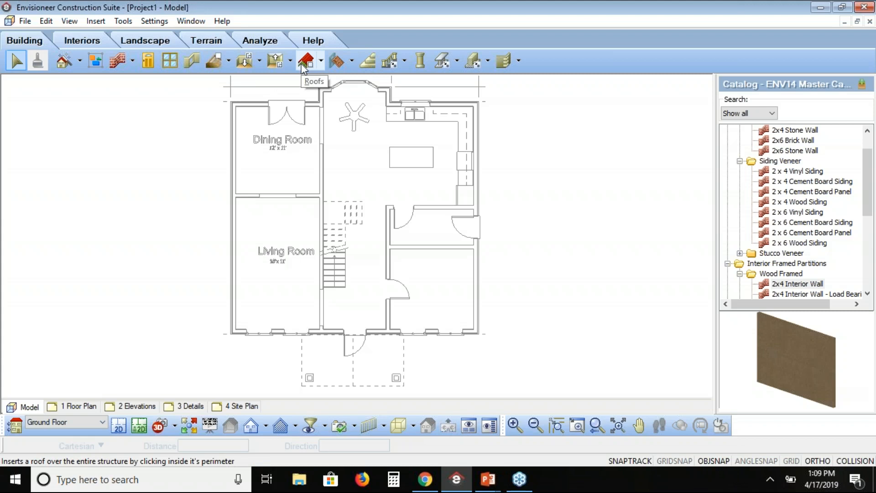
{"action": "left_click", "coordinate": [117, 62]}
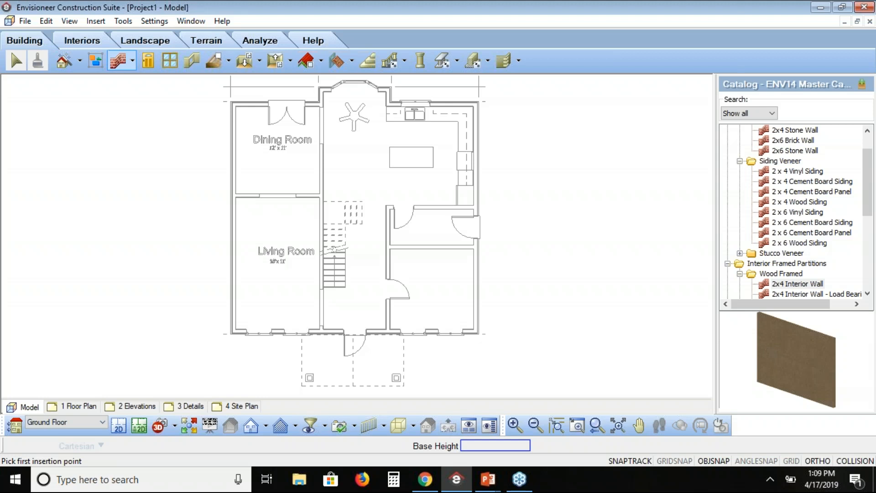
{"action": "left_click", "coordinate": [803, 235]}
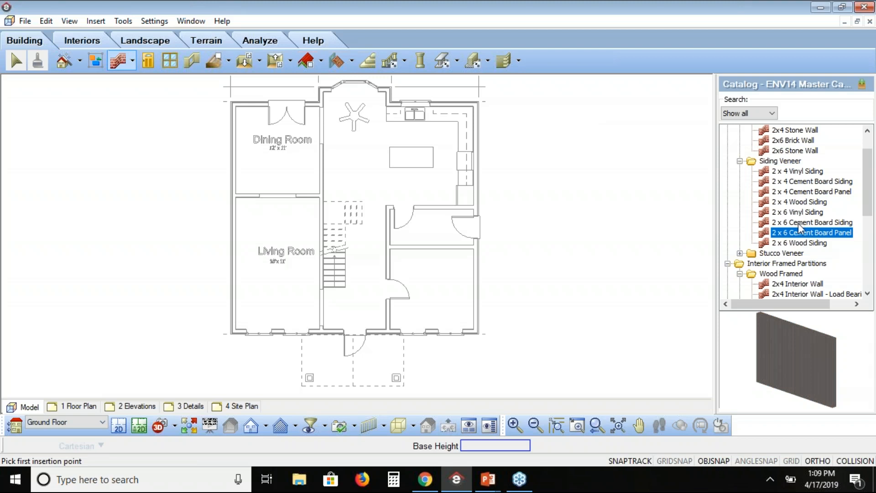
{"action": "left_click", "coordinate": [802, 222]}
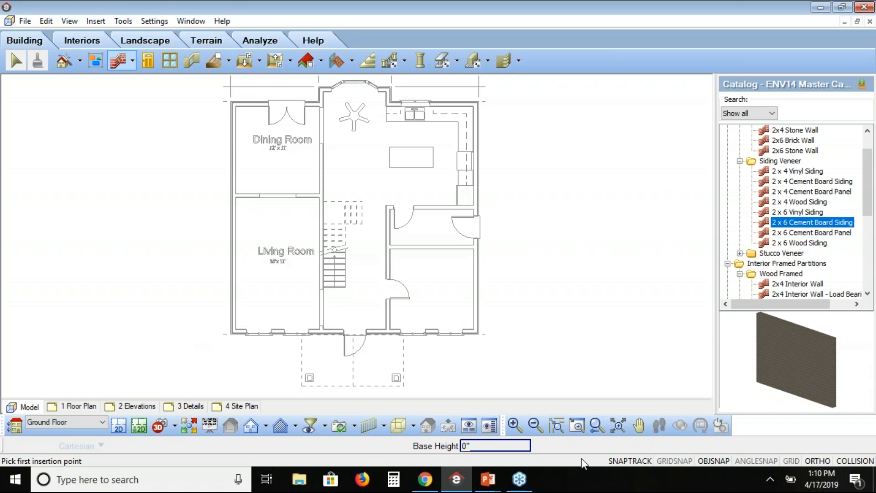
{"action": "left_click", "coordinate": [577, 425]}
{"action": "left_click_drag", "start_coordinate": [257, 322], "coordinate": [221, 348]}
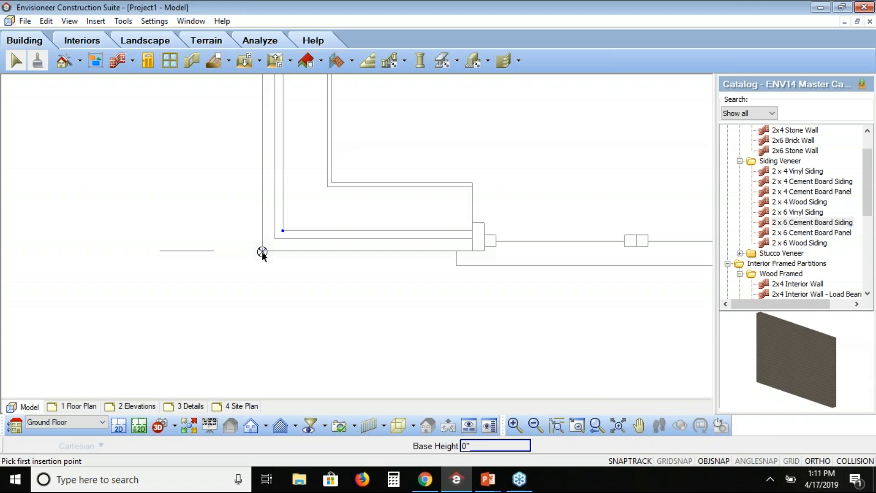
{"action": "left_click", "coordinate": [263, 251]}
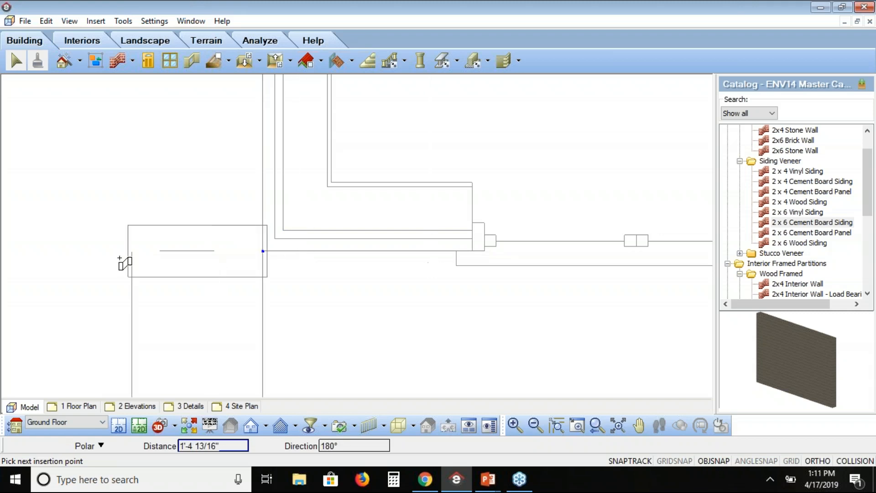
{"action": "right_click", "coordinate": [316, 264]}
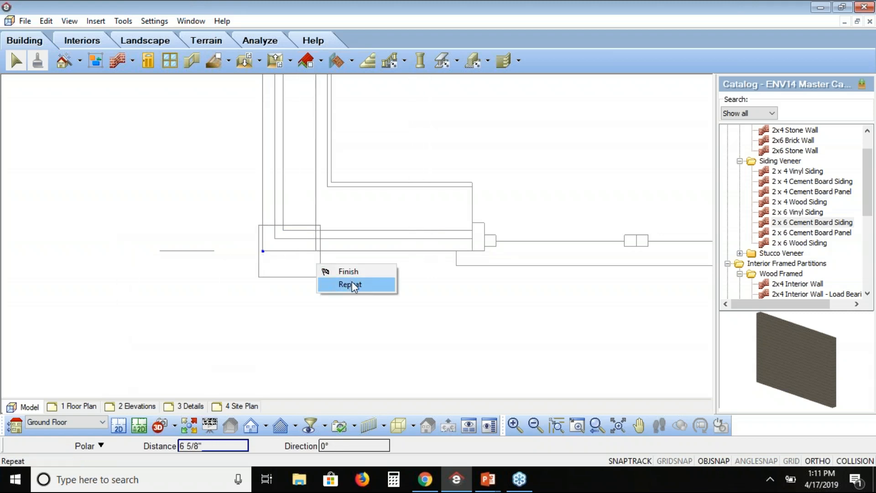
{"action": "left_click", "coordinate": [322, 271]}
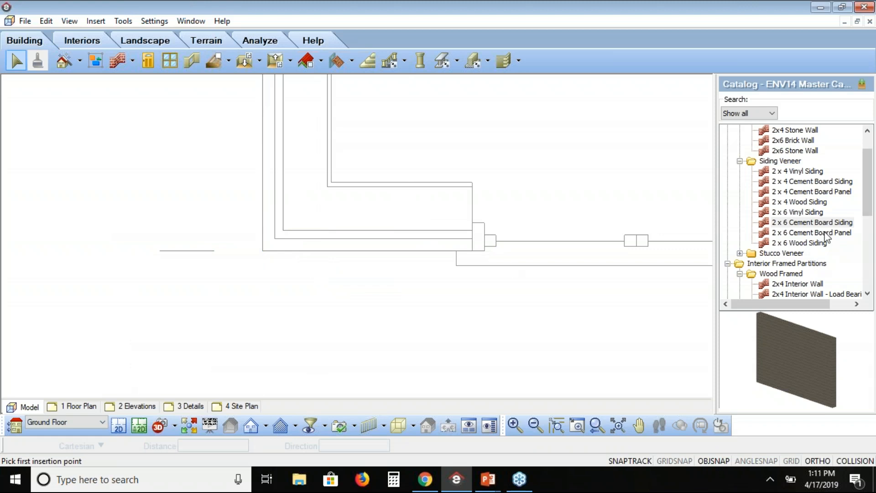
Trace the house's outer perimeter as a baseline for 2 x 6 Cement Board Siding walls, starting at the plan's lower-left outer corner
{"action": "left_click", "coordinate": [820, 222]}
{"action": "right_click", "coordinate": [229, 295]}
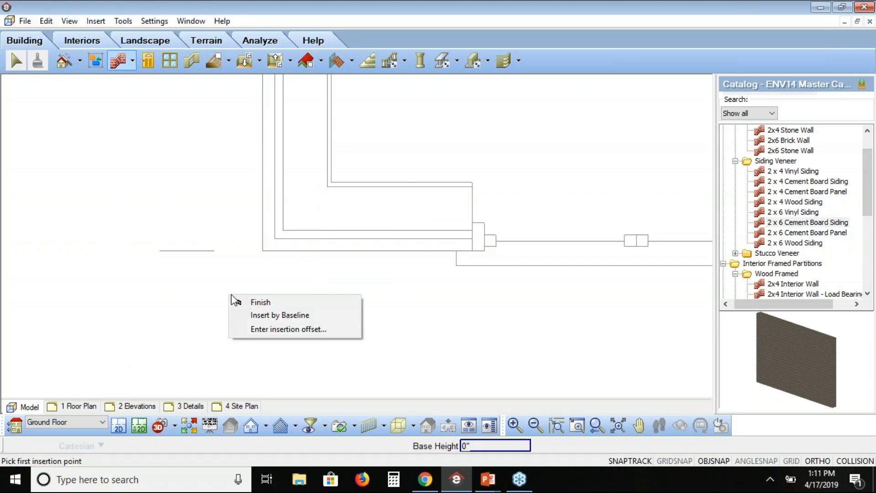
{"action": "left_click", "coordinate": [262, 315]}
{"action": "left_click", "coordinate": [262, 250]}
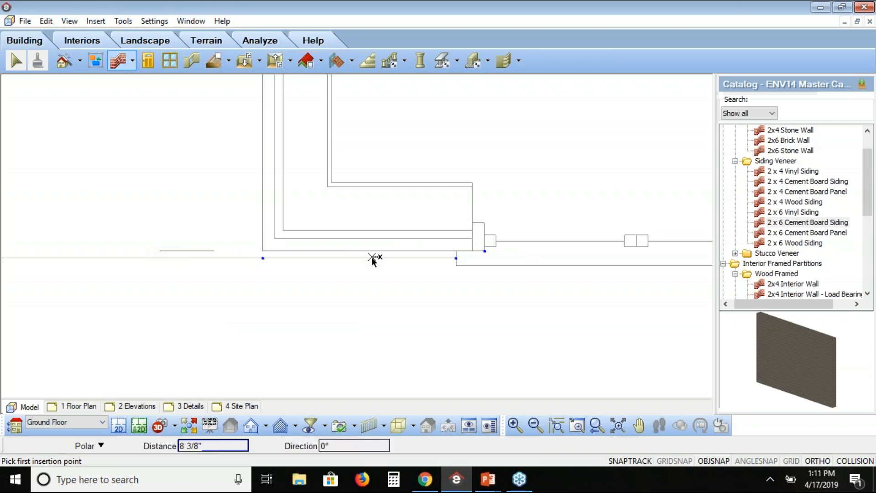
{"action": "left_click", "coordinate": [597, 426]}
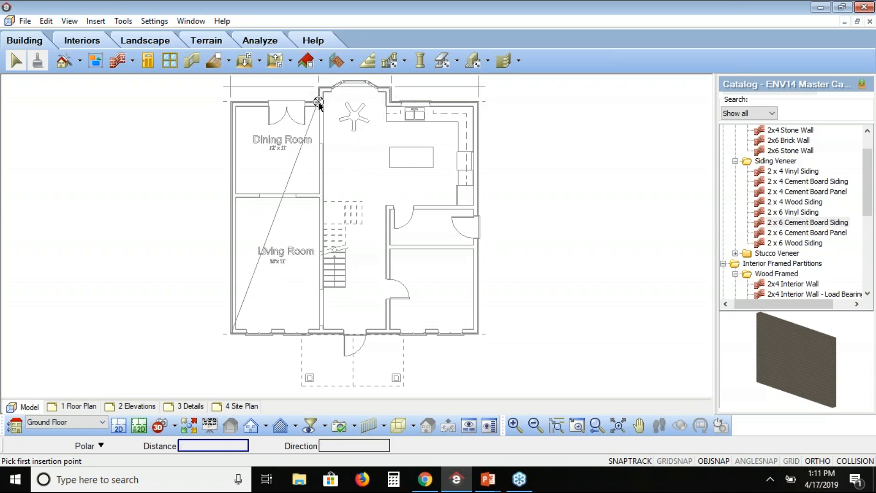
{"action": "left_click", "coordinate": [231, 103]}
{"action": "right_click", "coordinate": [231, 103]}
{"action": "left_click", "coordinate": [261, 112]}
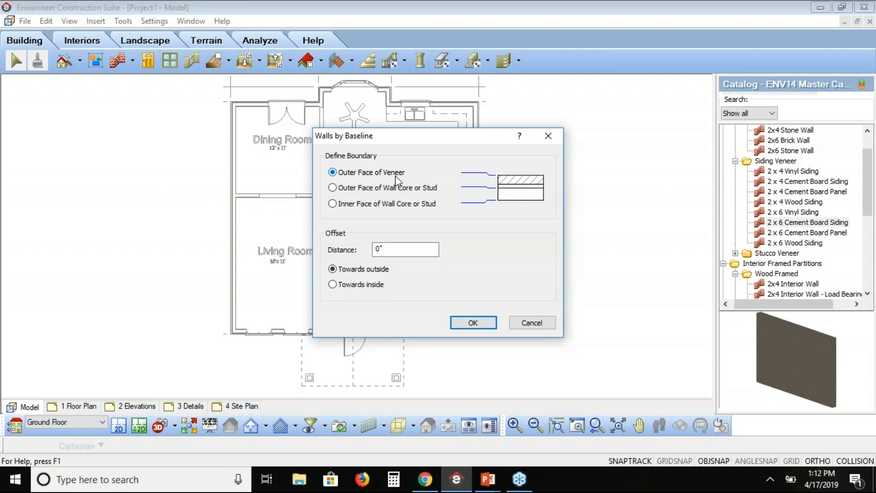
Create the exterior walls with the Outer Face of Veneer as the baseline boundary
{"action": "left_click", "coordinate": [339, 188]}
{"action": "left_click", "coordinate": [333, 204]}
{"action": "left_click", "coordinate": [333, 172]}
{"action": "left_click", "coordinate": [472, 322]}
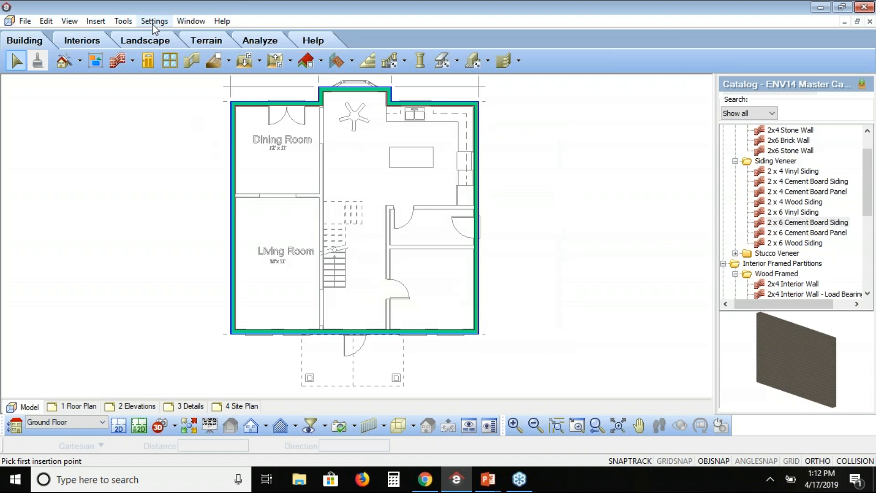
Generate a project estimate in the Quote Generator format, enlarge the report to full screen and narrow the column before the descriptions
{"action": "left_click", "coordinate": [123, 21]}
{"action": "mouse_move", "coordinate": [137, 82]}
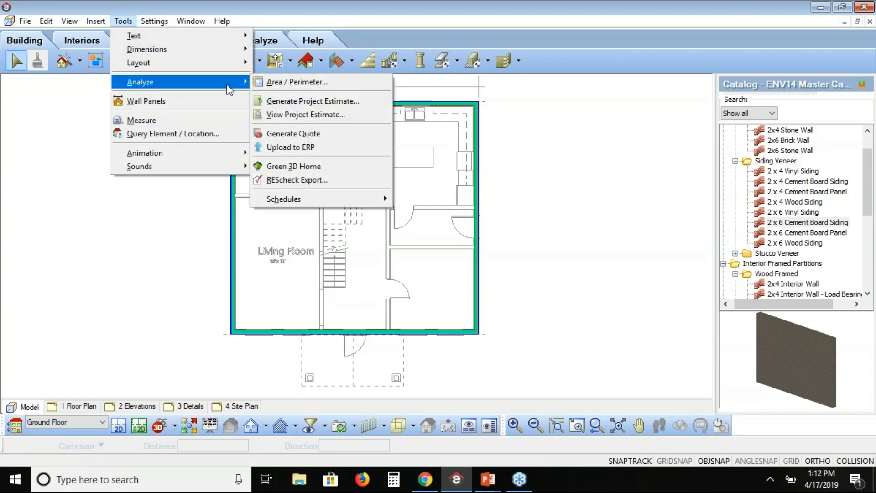
{"action": "left_click", "coordinate": [294, 101]}
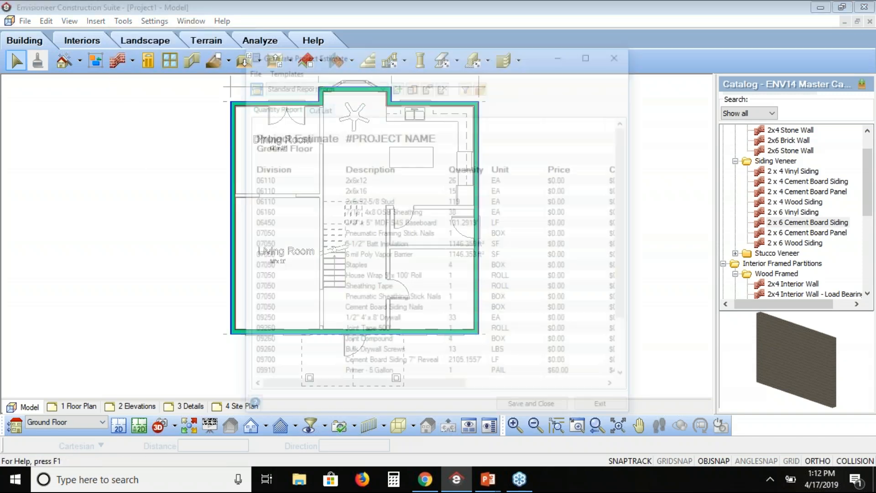
{"action": "left_click", "coordinate": [367, 85]}
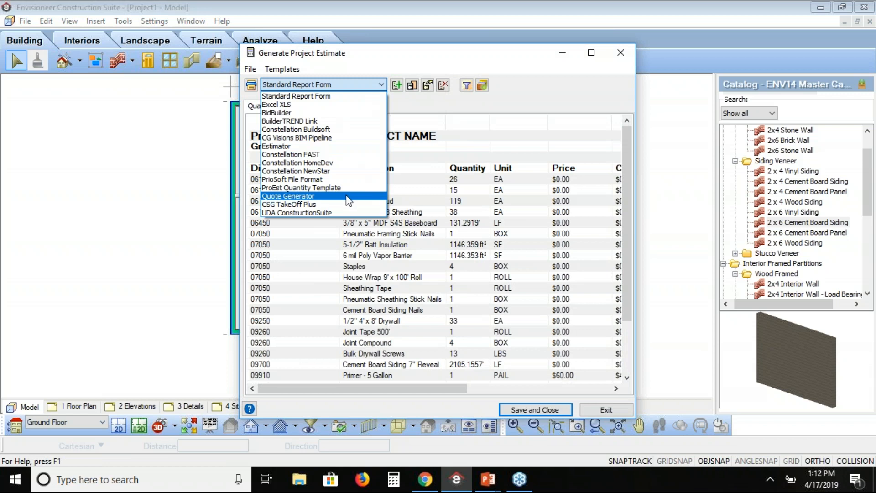
{"action": "left_click", "coordinate": [319, 203]}
{"action": "left_click", "coordinate": [591, 53]}
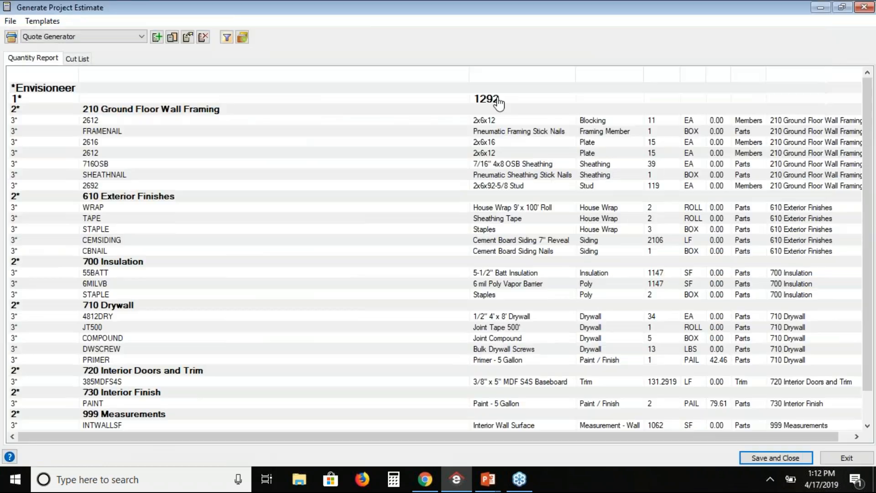
{"action": "left_click_drag", "start_coordinate": [321, 81], "coordinate": [297, 82]}
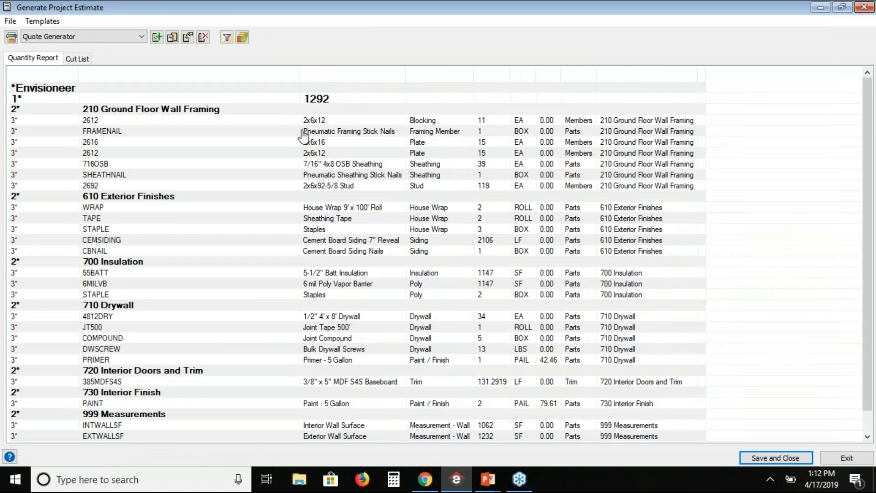
Examine the ground floor wall framing and exterior finish items in the quantity report
{"action": "left_click", "coordinate": [347, 121]}
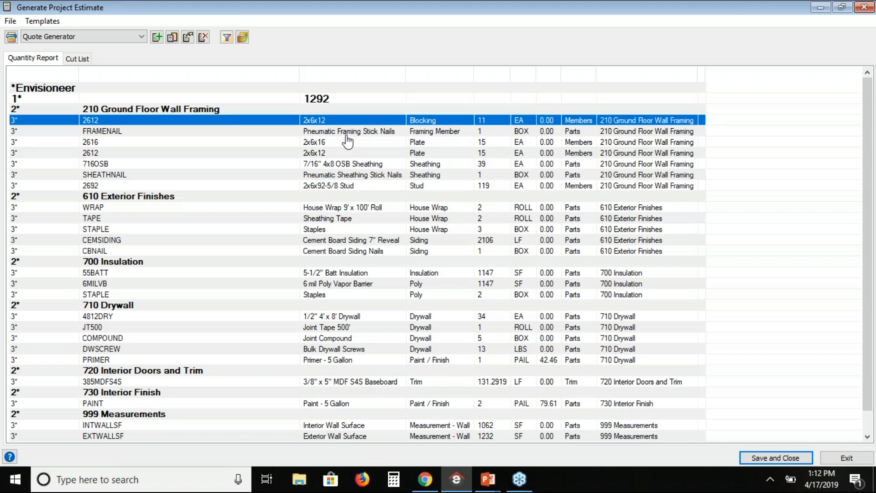
{"action": "left_click", "coordinate": [346, 132]}
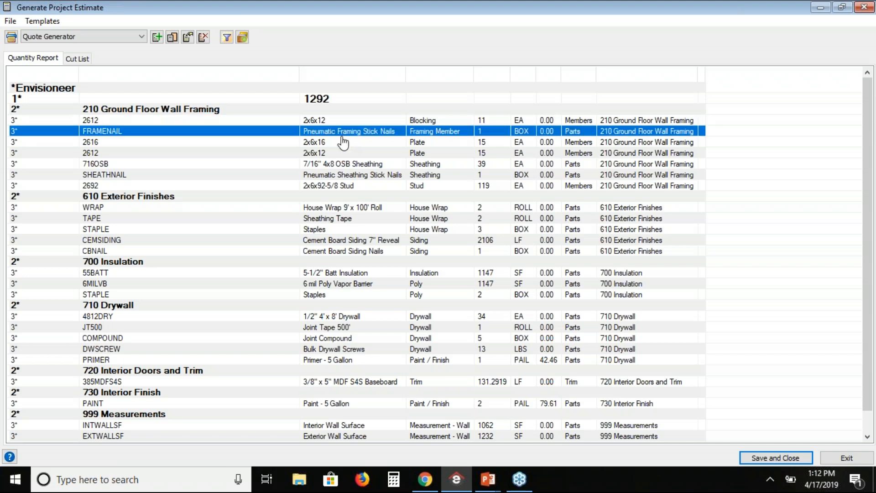
{"action": "left_click", "coordinate": [346, 142]}
{"action": "left_click", "coordinate": [344, 153]}
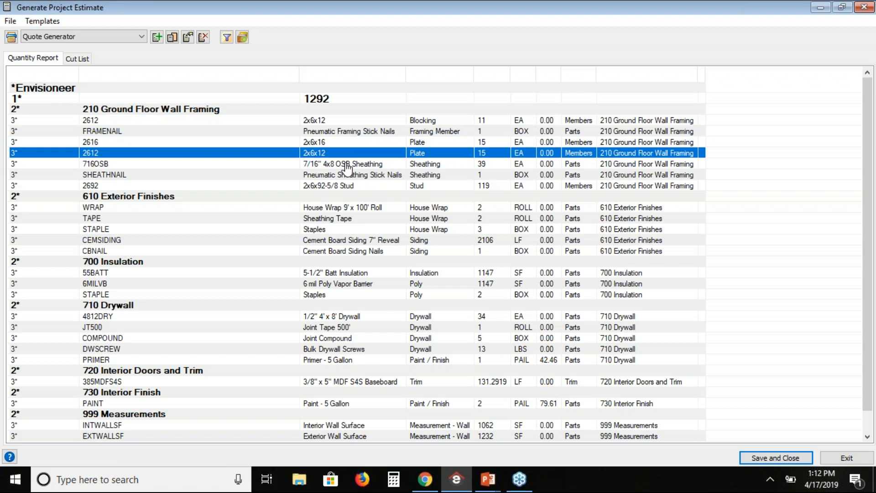
{"action": "left_click", "coordinate": [345, 164]}
{"action": "left_click", "coordinate": [355, 186]}
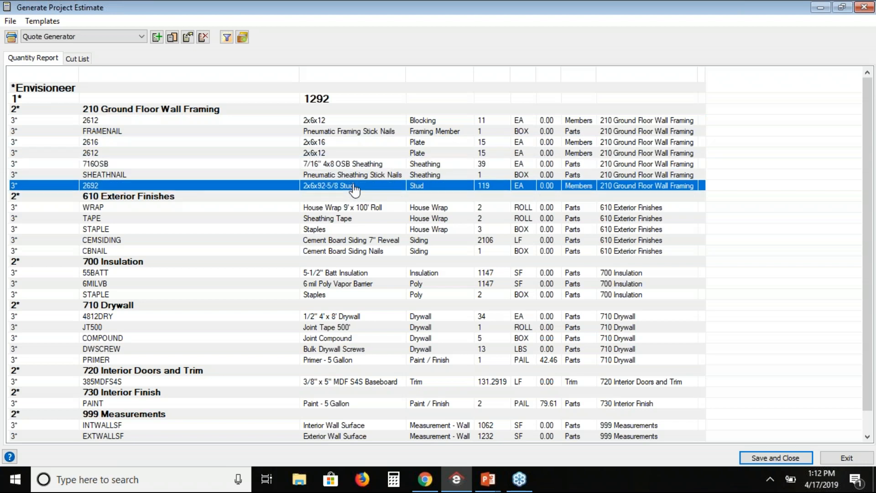
{"action": "left_click", "coordinate": [351, 209]}
{"action": "left_click", "coordinate": [353, 219]}
{"action": "left_click", "coordinate": [363, 230]}
{"action": "left_click", "coordinate": [385, 242]}
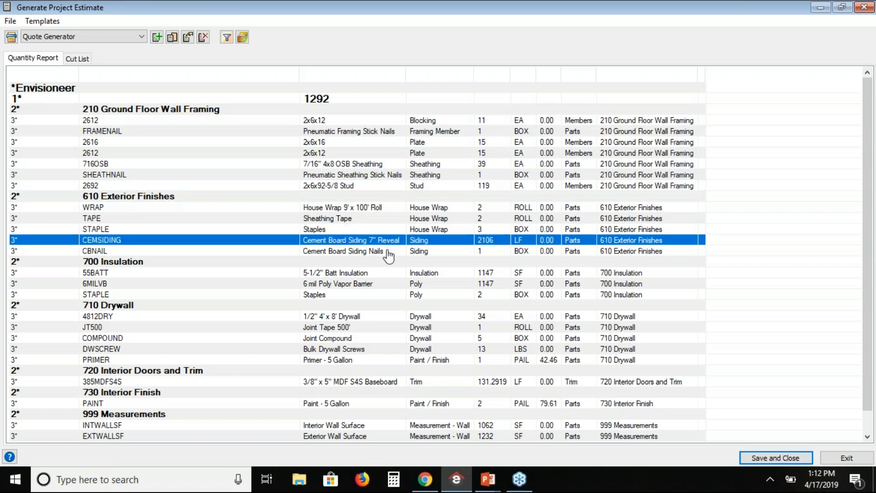
{"action": "left_click", "coordinate": [389, 252]}
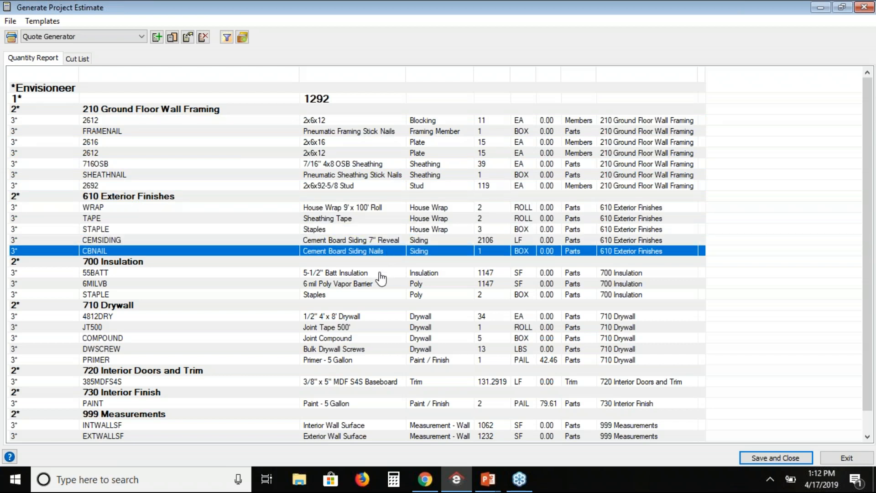
Examine the insulation and drywall items, recheck the wall studs, and close the estimate without saving
{"action": "left_click", "coordinate": [380, 273]}
{"action": "left_click", "coordinate": [379, 284]}
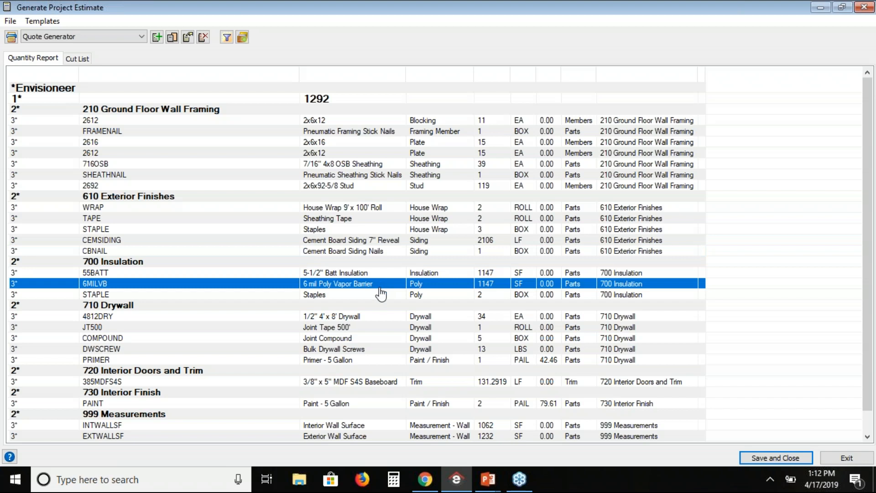
{"action": "left_click", "coordinate": [379, 295]}
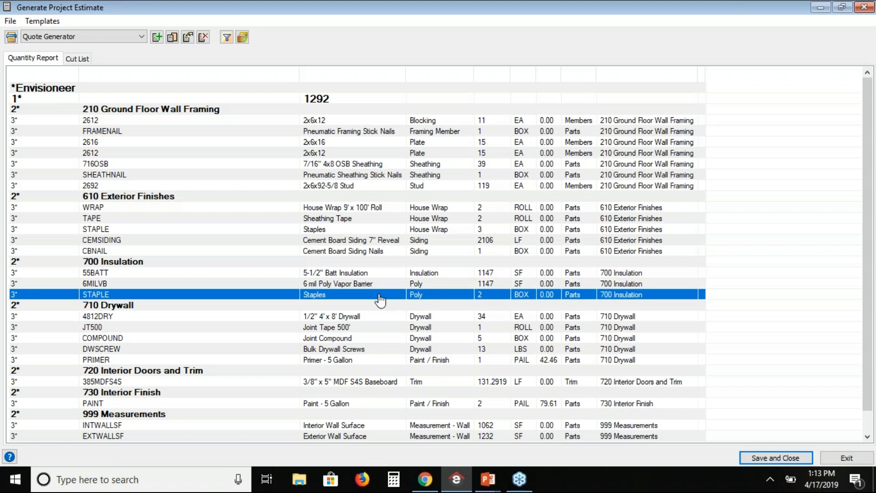
{"action": "left_click", "coordinate": [376, 317]}
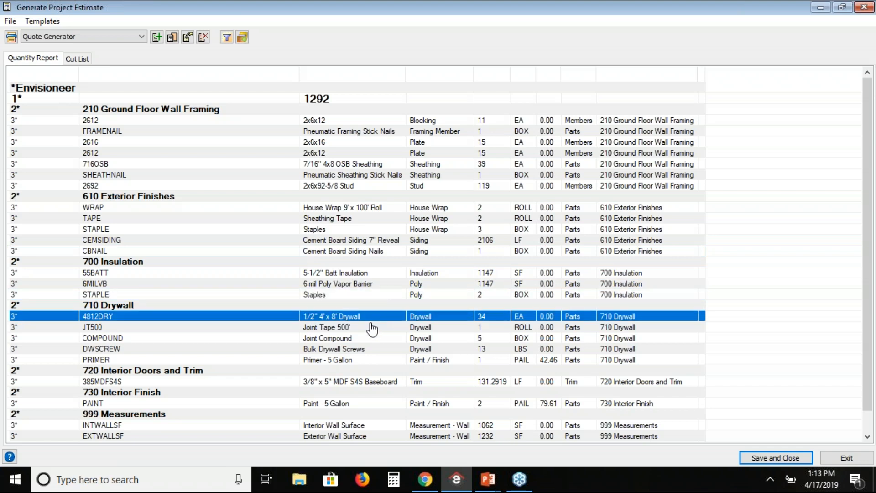
{"action": "left_click", "coordinate": [370, 361]}
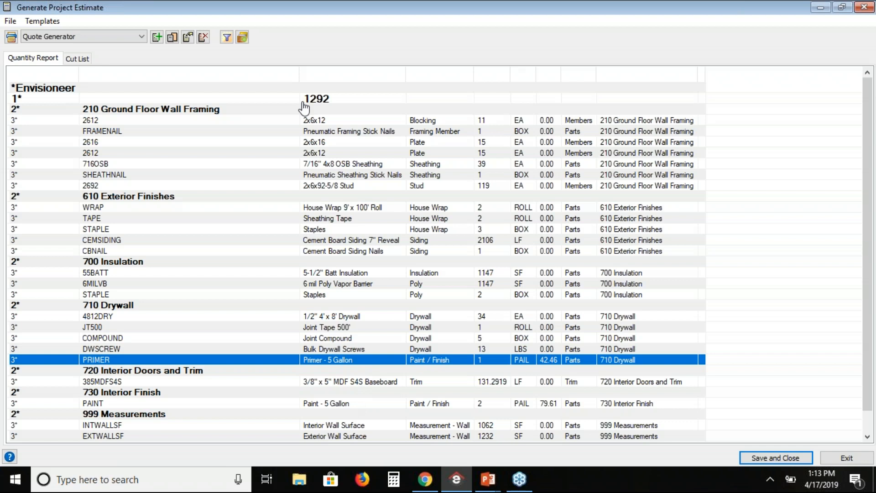
{"action": "left_click", "coordinate": [340, 188]}
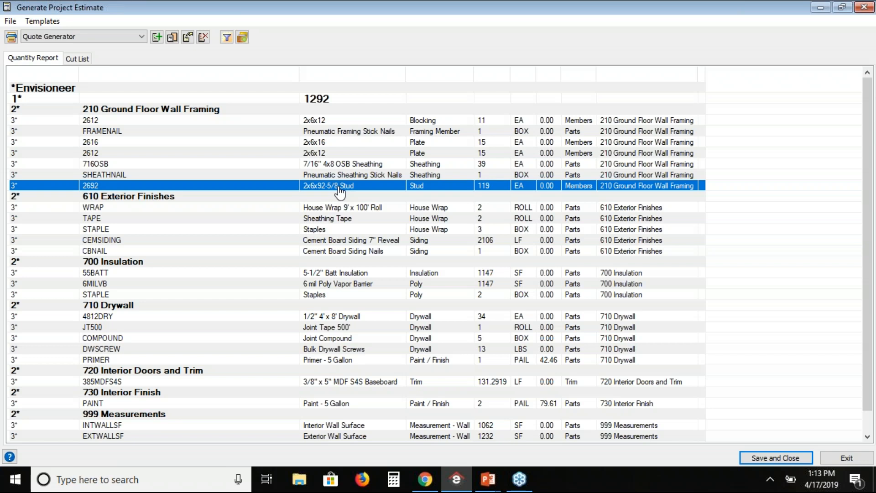
{"action": "left_click", "coordinate": [864, 7]}
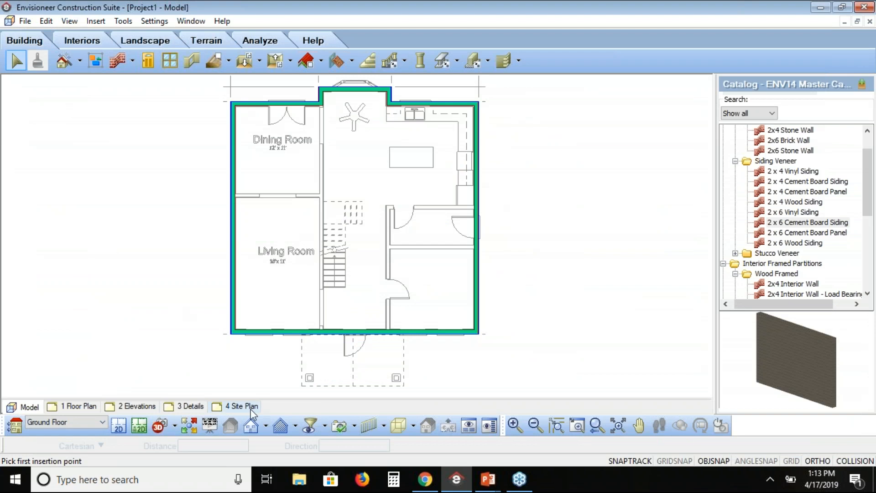
Open the wall infill library from the Ground Floor's framing options in the Building Locations settings
{"action": "left_click", "coordinate": [154, 21]}
{"action": "left_click", "coordinate": [170, 82]}
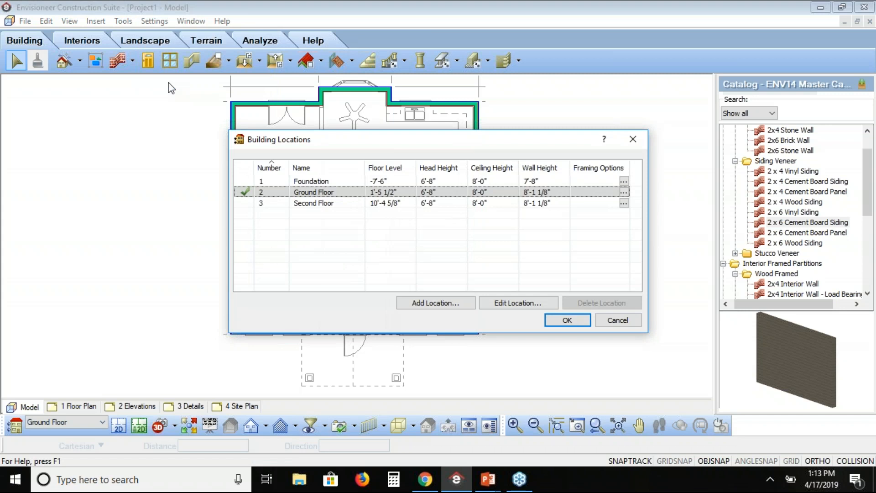
{"action": "left_click", "coordinate": [317, 192]}
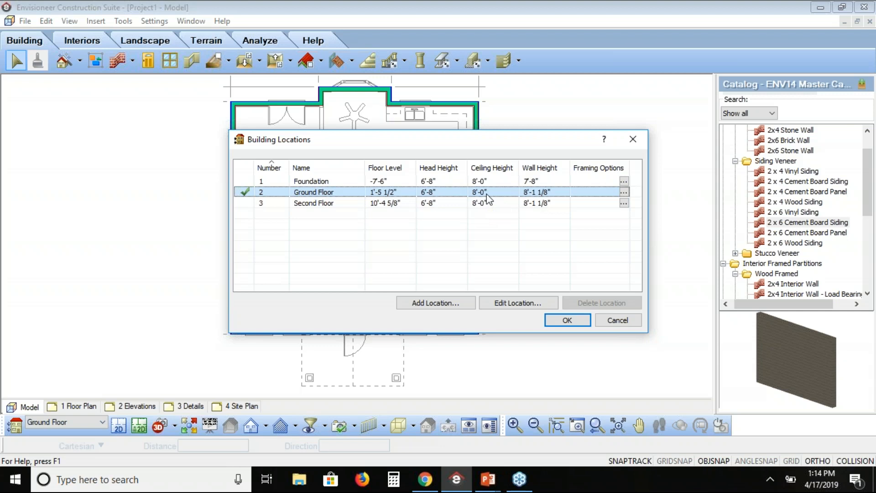
{"action": "left_click", "coordinate": [623, 192]}
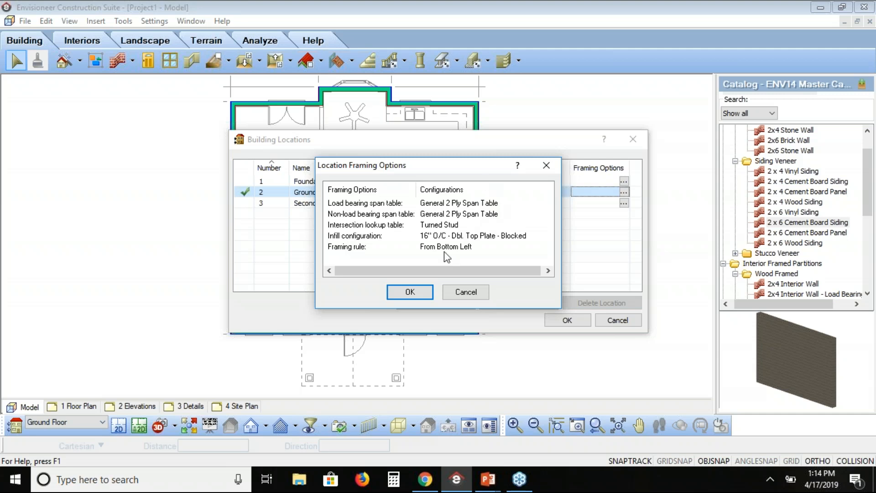
{"action": "double_click", "coordinate": [452, 236]}
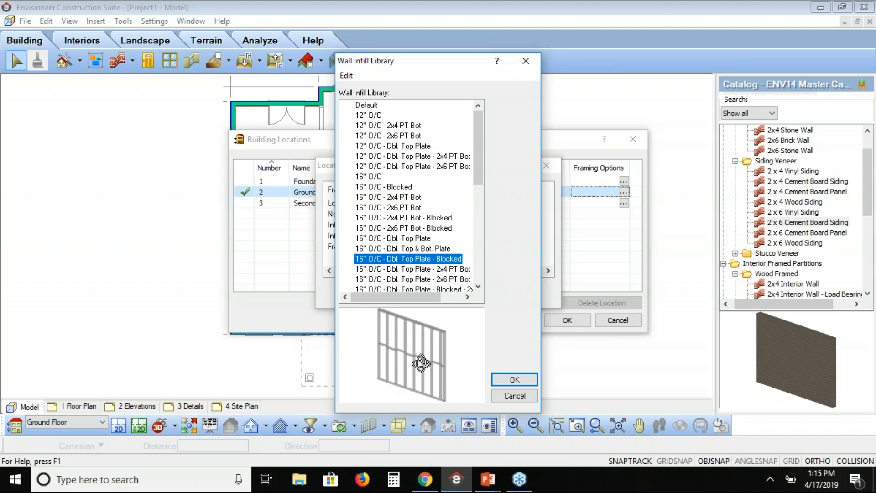
Preview the Poles 6' OC, Steel Stud @ 12" O/C and Log Wall 1 infill configurations
{"action": "left_click_drag", "start_coordinate": [479, 177], "coordinate": [478, 271]}
{"action": "left_click", "coordinate": [382, 219]}
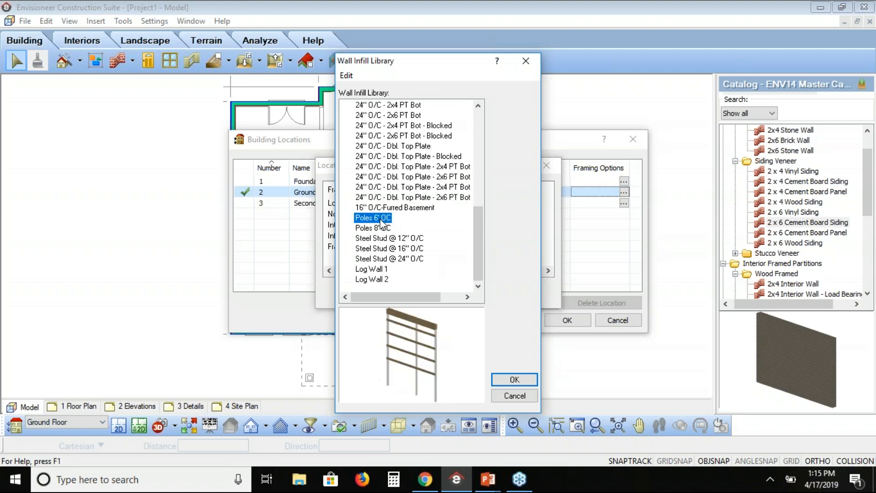
{"action": "left_click", "coordinate": [377, 241]}
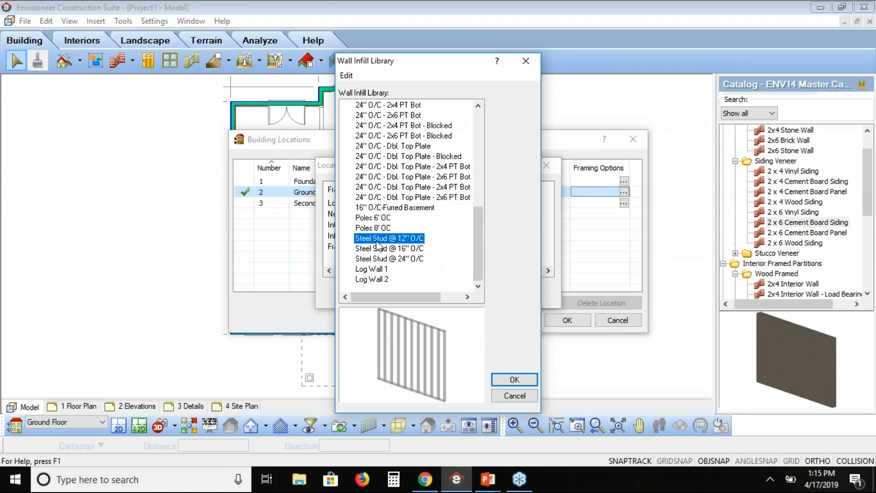
{"action": "left_click", "coordinate": [376, 268]}
{"action": "left_click_drag", "start_coordinate": [474, 230], "coordinate": [474, 157]}
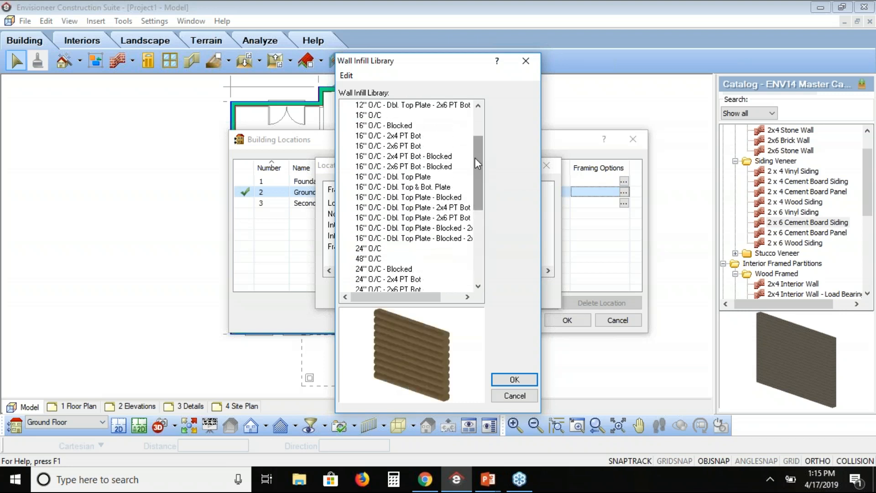
Set the Ground Floor's infill configuration to 16" O/C - Dbl. Top Plate and accept the building location settings
{"action": "left_click", "coordinate": [407, 177]}
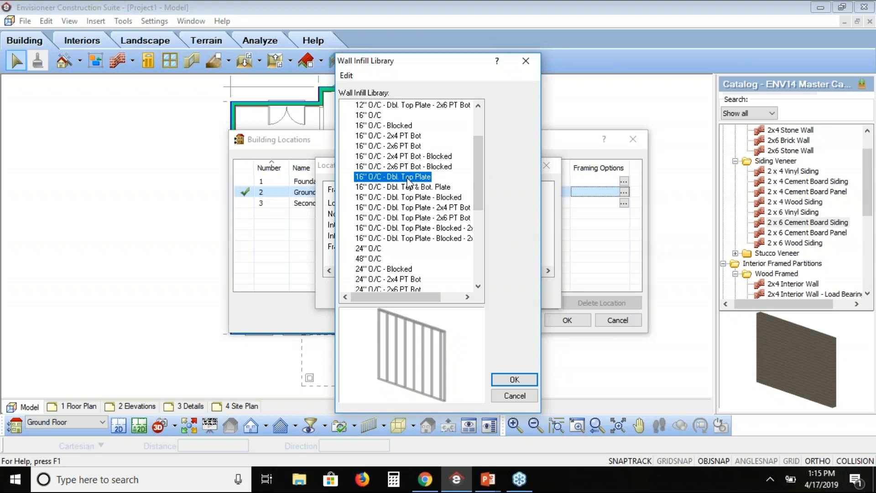
{"action": "left_click", "coordinate": [513, 379]}
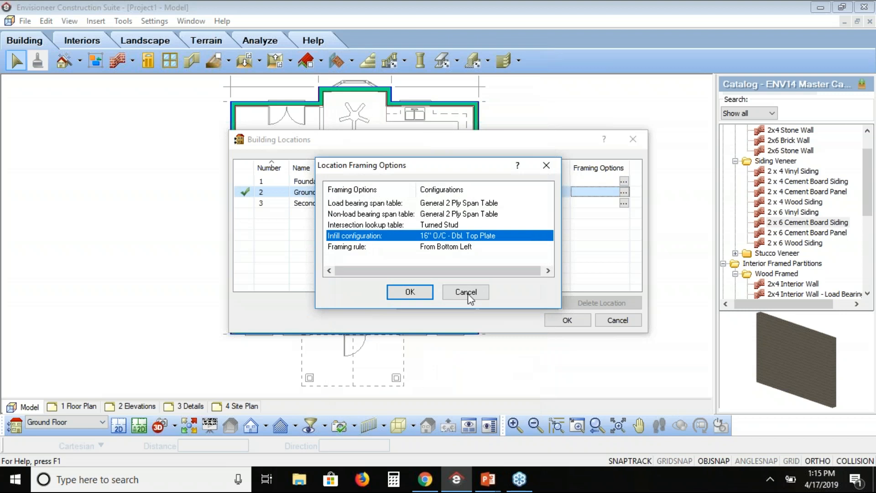
{"action": "left_click", "coordinate": [407, 291]}
{"action": "left_click", "coordinate": [568, 321]}
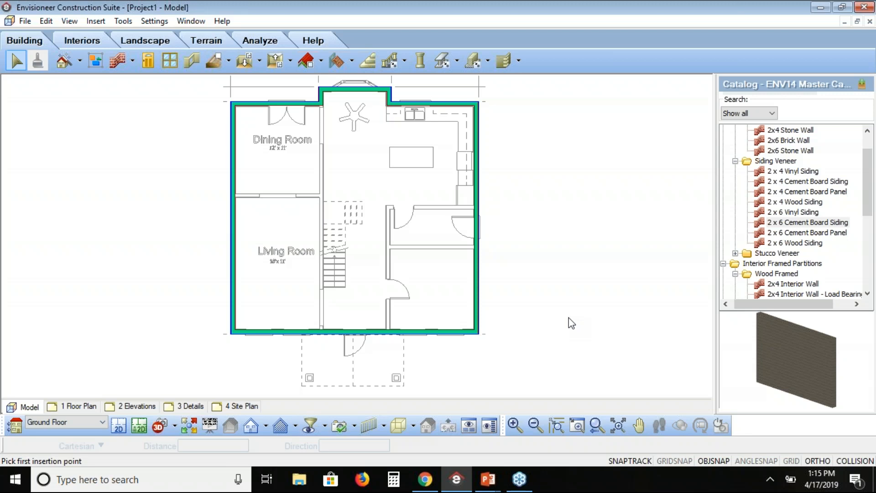
Open the properties of the exterior wall along the front porch side and view its 2x6 framing member definition
{"action": "double_click", "coordinate": [417, 330]}
{"action": "left_click", "coordinate": [419, 332]}
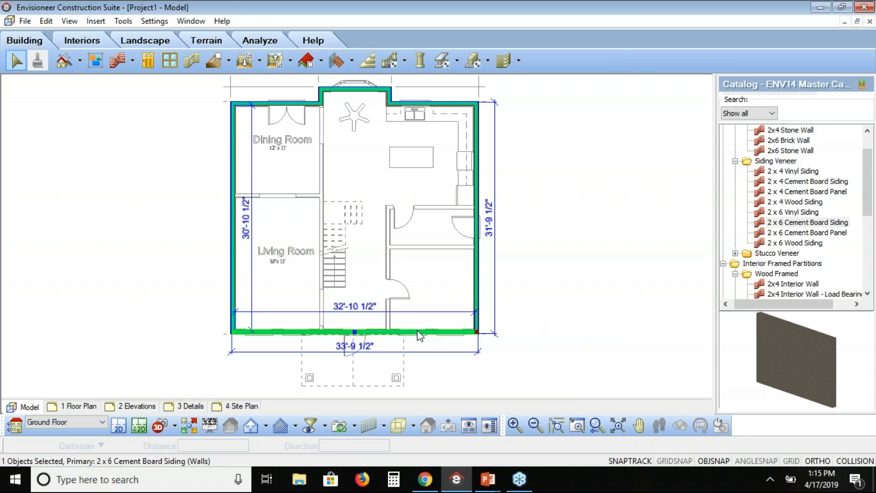
{"action": "right_click", "coordinate": [419, 336]}
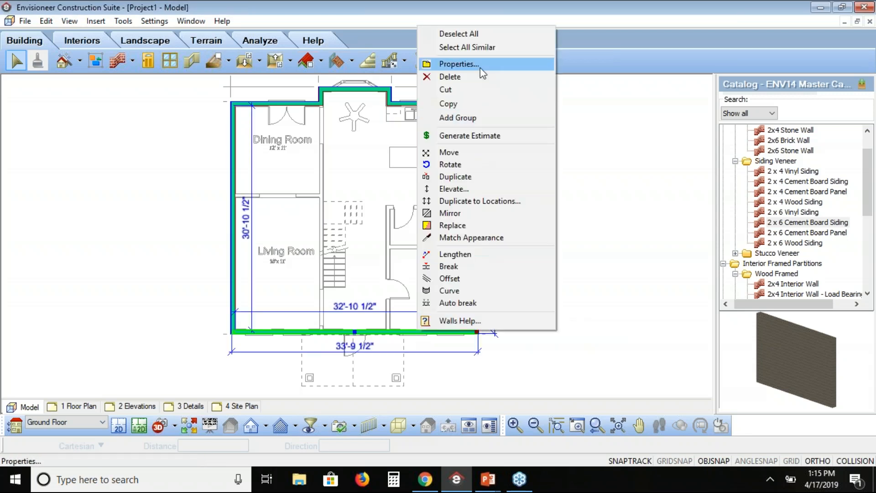
{"action": "left_click", "coordinate": [480, 67]}
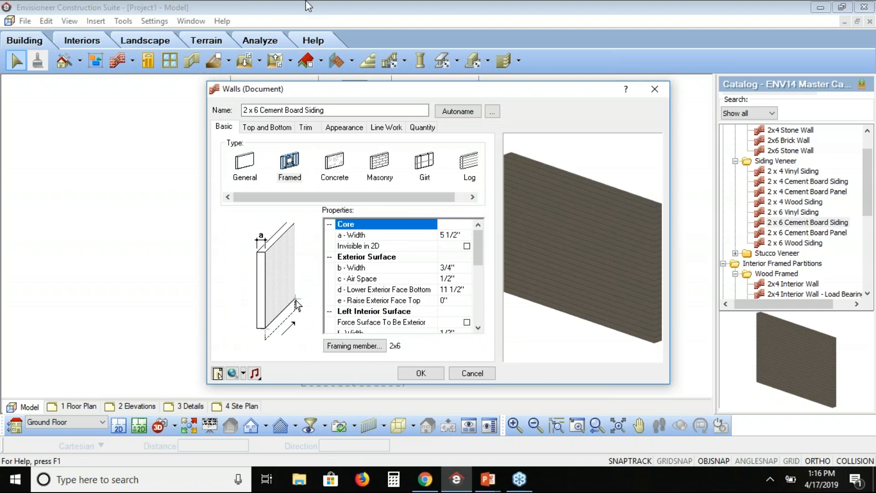
{"action": "left_click", "coordinate": [290, 164]}
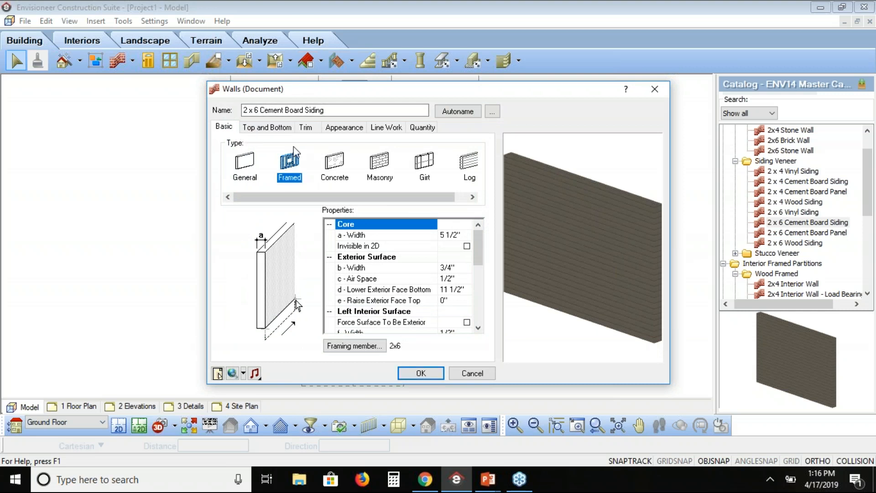
{"action": "left_click", "coordinate": [361, 346]}
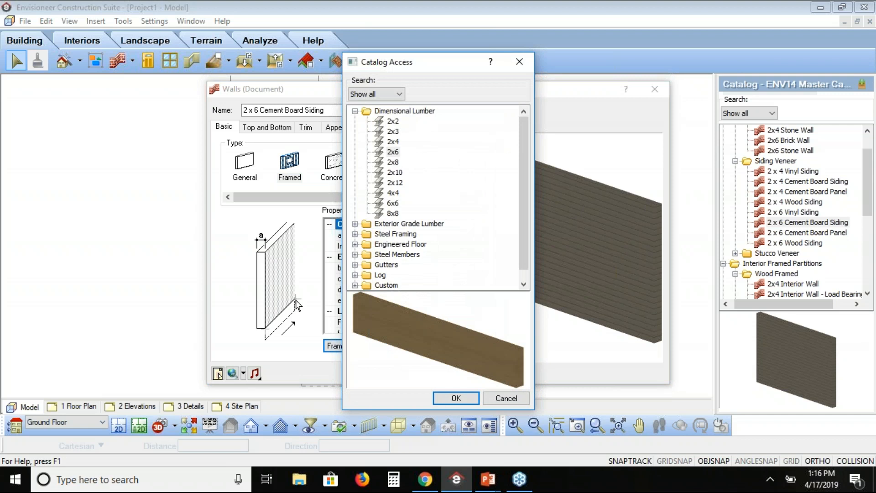
{"action": "double_click", "coordinate": [394, 152]}
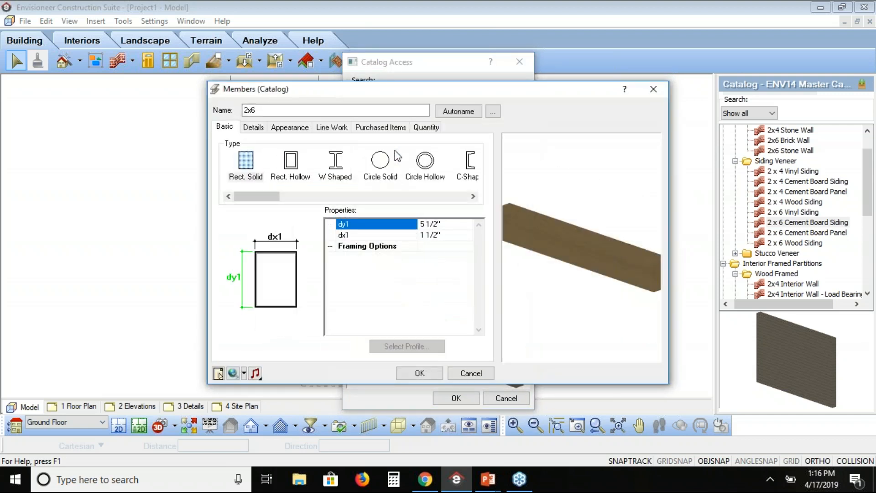
Examine the lengths, part numbers and allowed usages of the 2x6 member's purchased items, and leave the member catalog without changes
{"action": "left_click", "coordinate": [373, 129]}
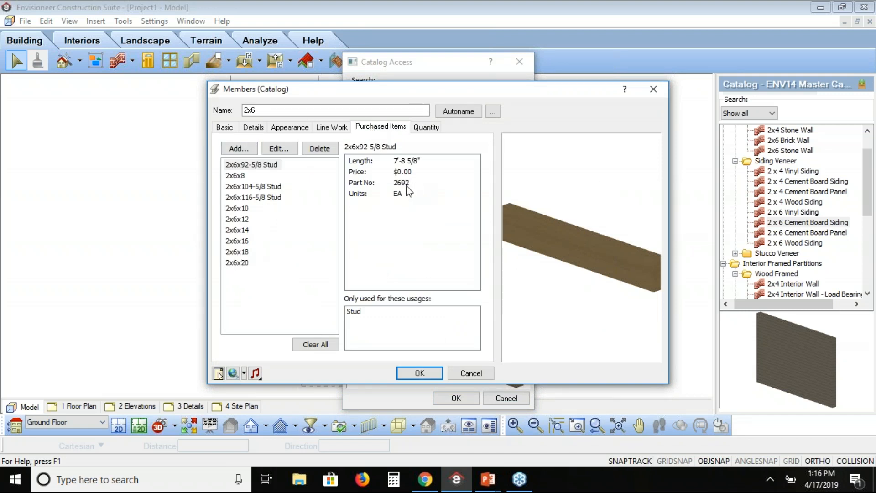
{"action": "left_click", "coordinate": [264, 168]}
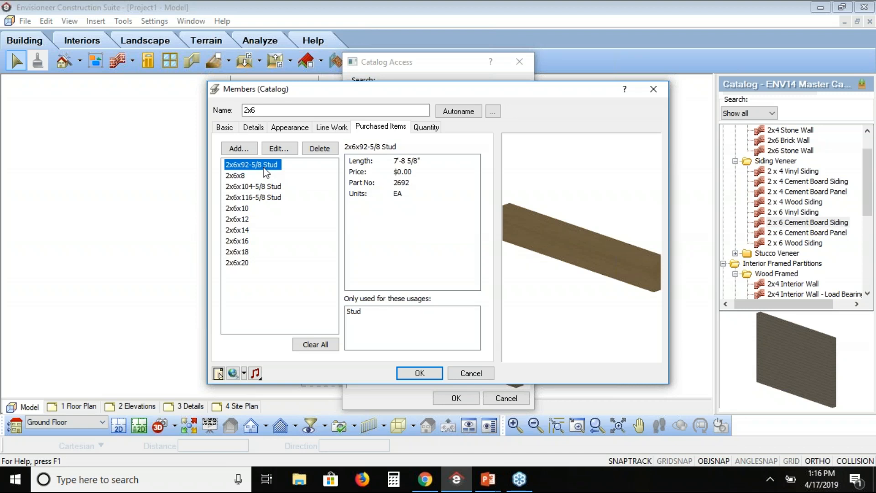
{"action": "left_click", "coordinate": [239, 176]}
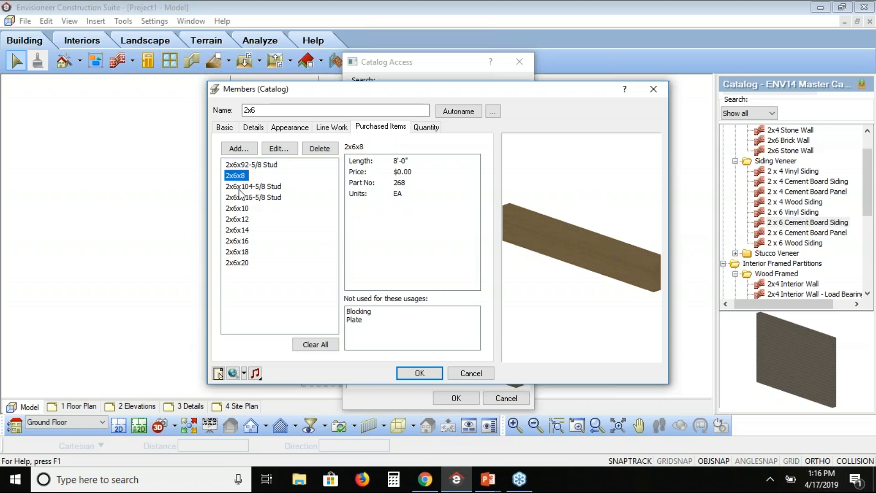
{"action": "left_click", "coordinate": [240, 187]}
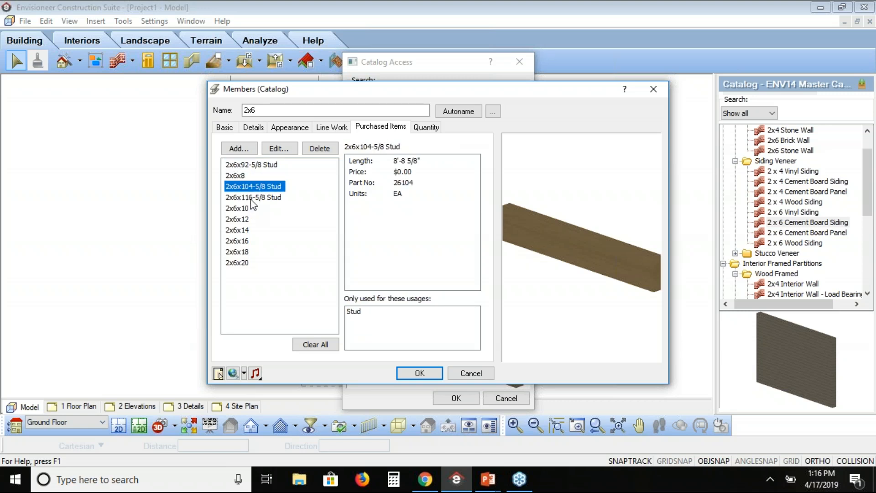
{"action": "left_click", "coordinate": [252, 200]}
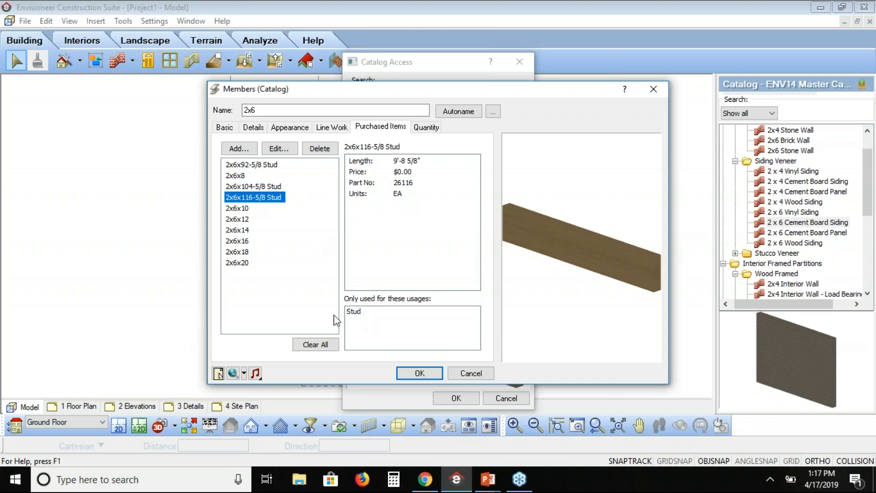
{"action": "left_click", "coordinate": [236, 210]}
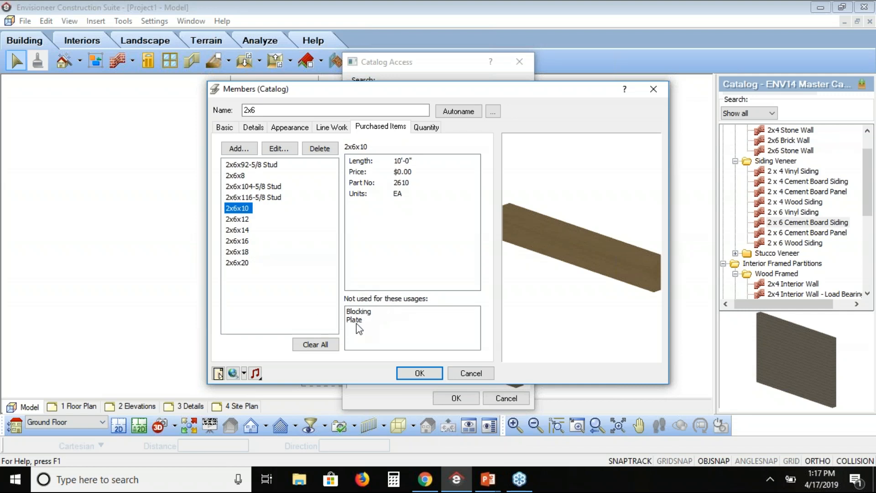
{"action": "left_click", "coordinate": [228, 242]}
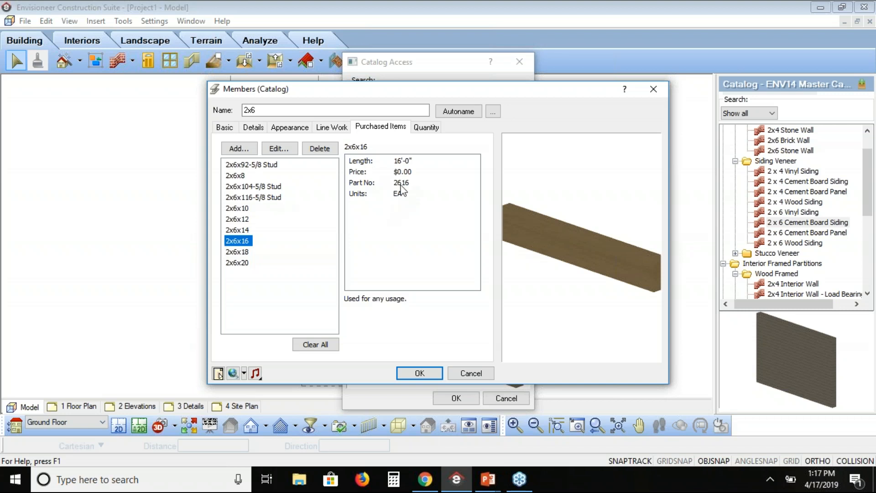
{"action": "left_click", "coordinate": [471, 373]}
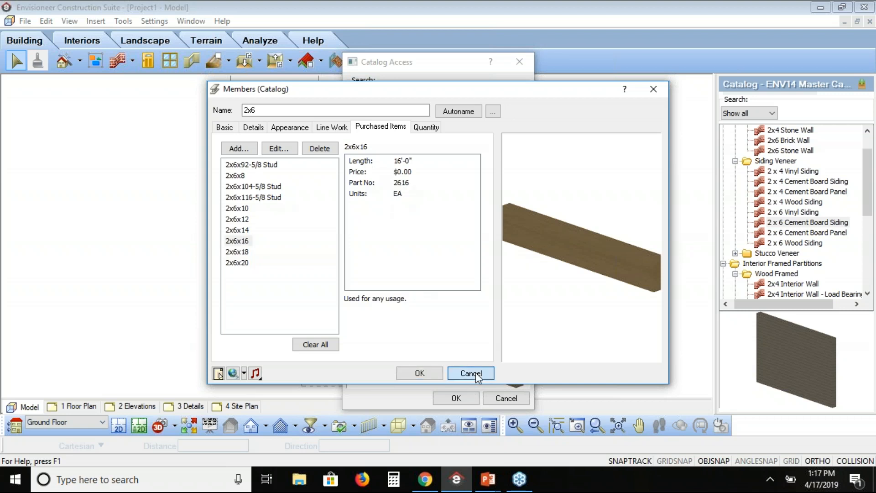
{"action": "left_click", "coordinate": [506, 398]}
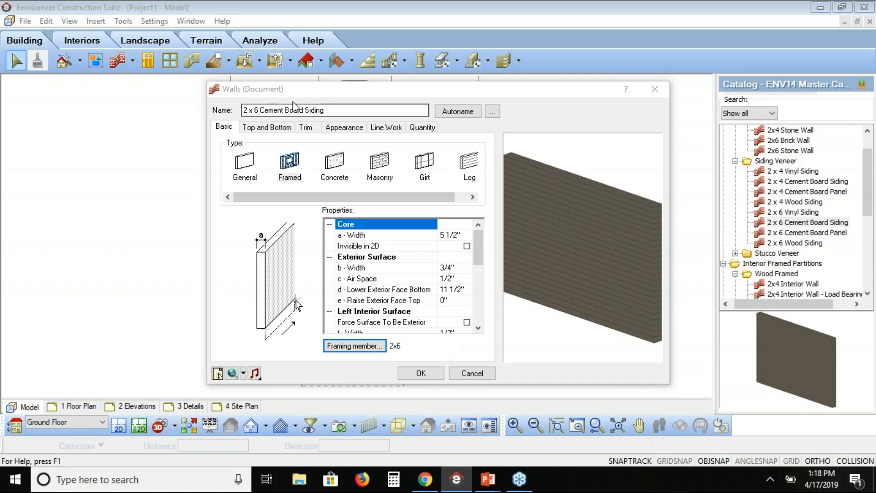
Examine the wall's left interior surface trim entries for crown, chair rail, baseboard and opening
{"action": "left_click", "coordinate": [306, 128]}
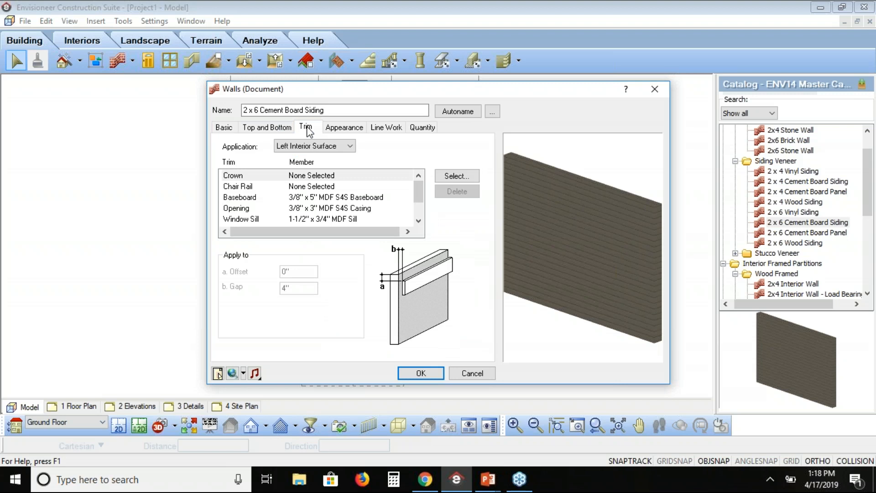
{"action": "left_click", "coordinate": [331, 188]}
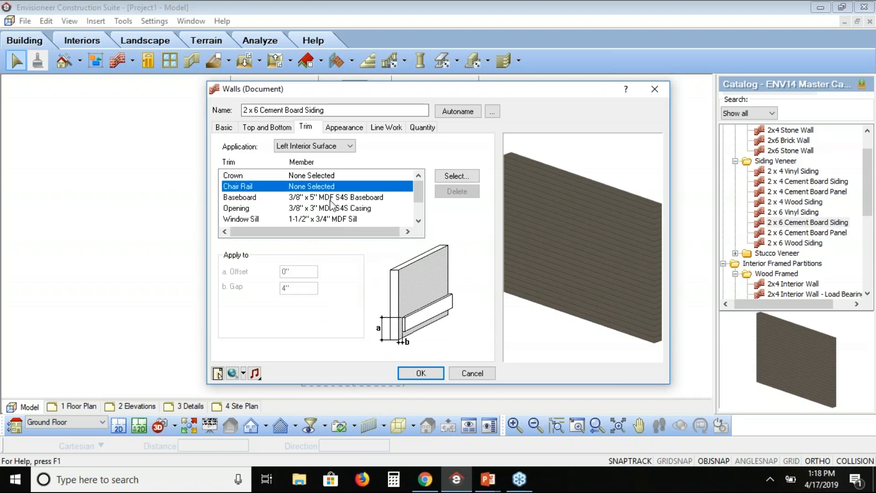
{"action": "left_click", "coordinate": [331, 199]}
{"action": "left_click", "coordinate": [331, 209]}
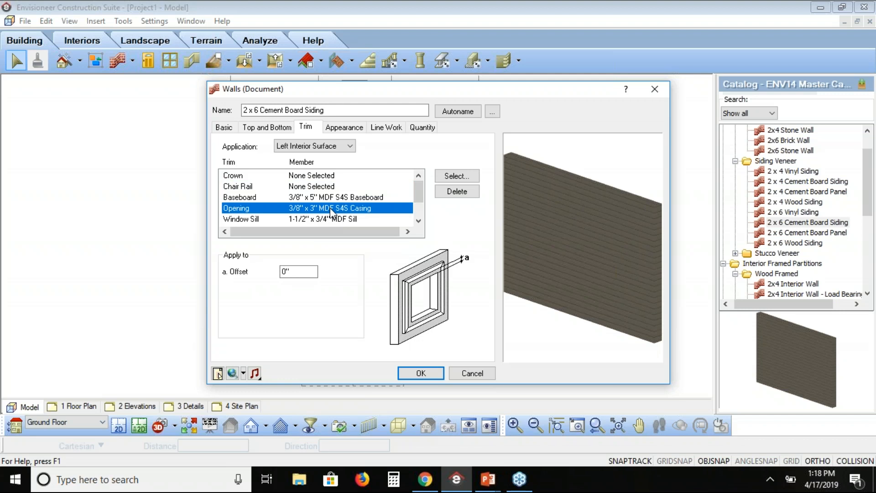
{"action": "left_click", "coordinate": [271, 175]}
{"action": "left_click", "coordinate": [266, 187]}
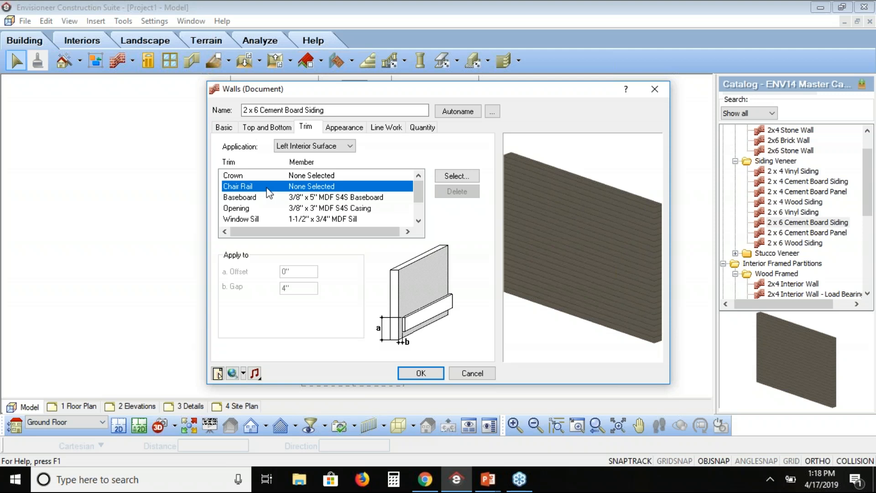
Examine the wall's quantity assemblies from siding to common measurements, widening the Calculated Quantity column to read the primer formula
{"action": "left_click", "coordinate": [425, 132]}
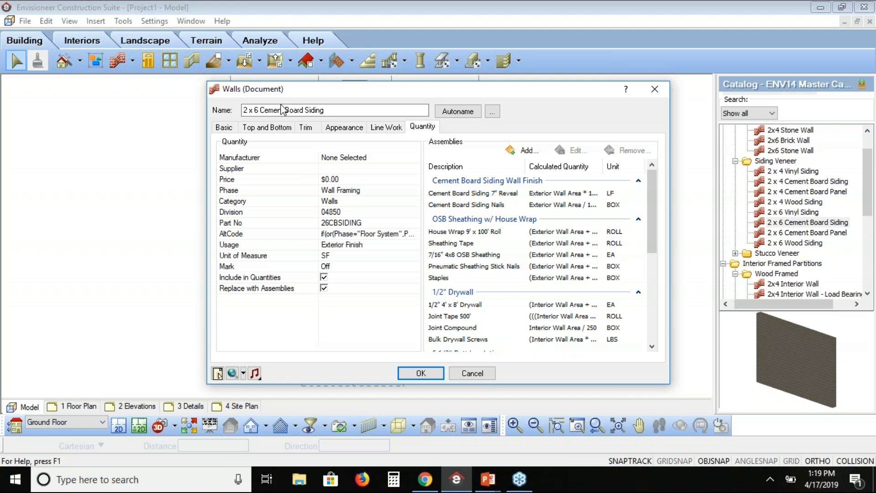
{"action": "left_click", "coordinate": [457, 193]}
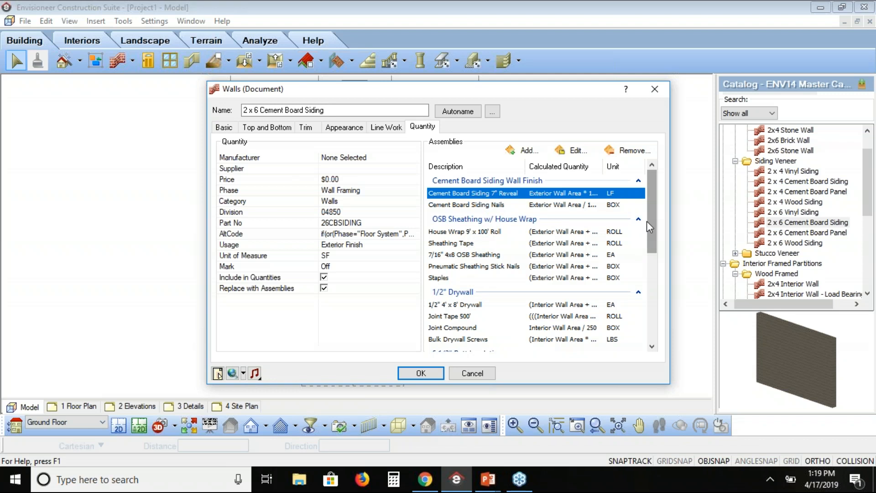
{"action": "left_click", "coordinate": [460, 292]}
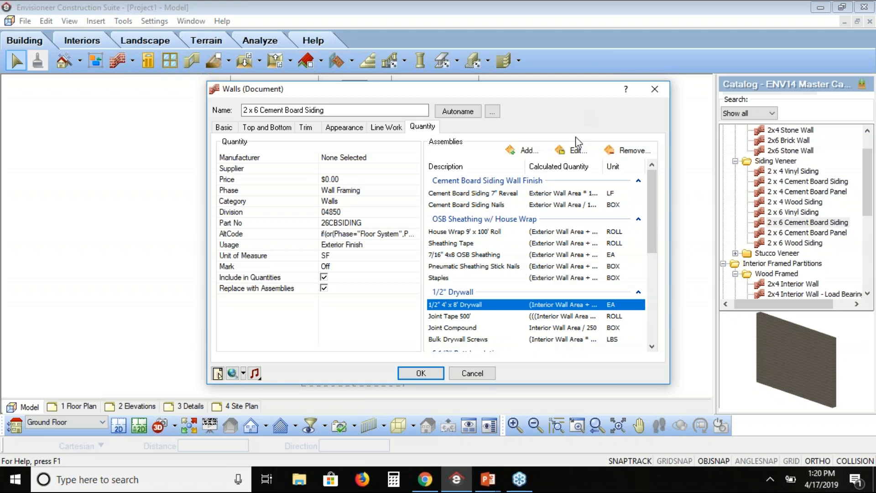
{"action": "left_click_drag", "start_coordinate": [654, 221], "coordinate": [655, 314]}
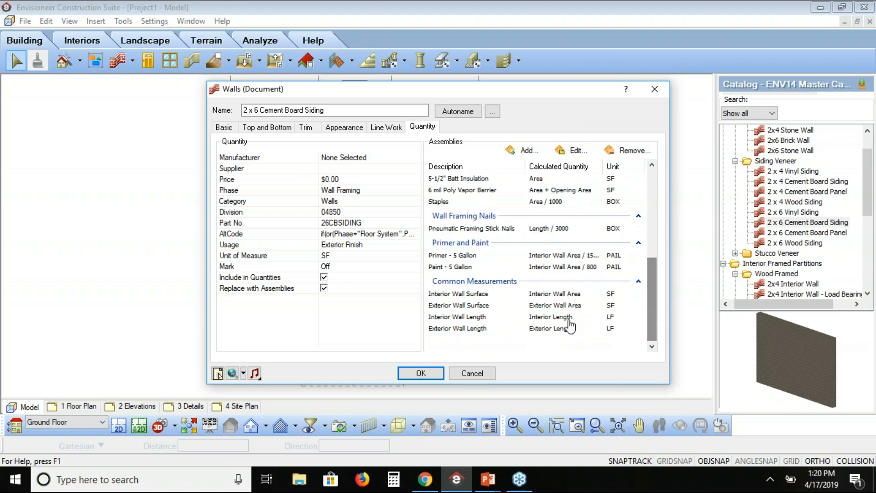
{"action": "left_click", "coordinate": [477, 295]}
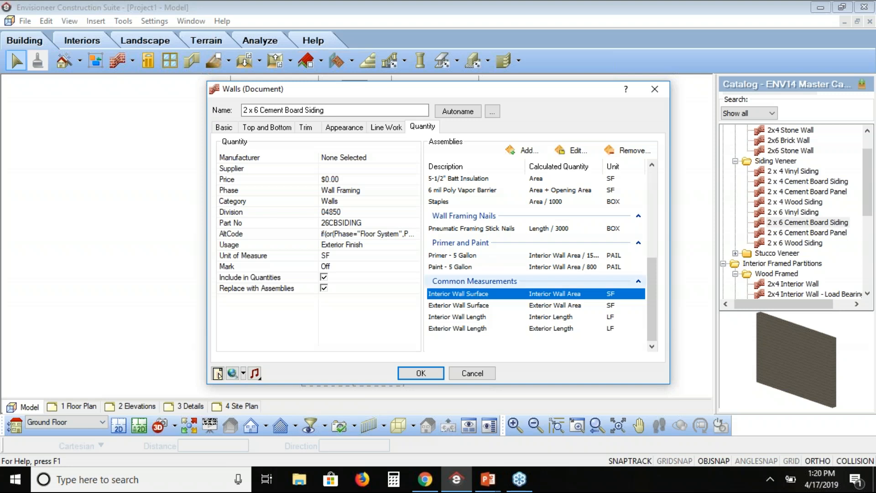
{"action": "left_click", "coordinate": [556, 257]}
{"action": "left_click_drag", "start_coordinate": [602, 162], "coordinate": [622, 164]}
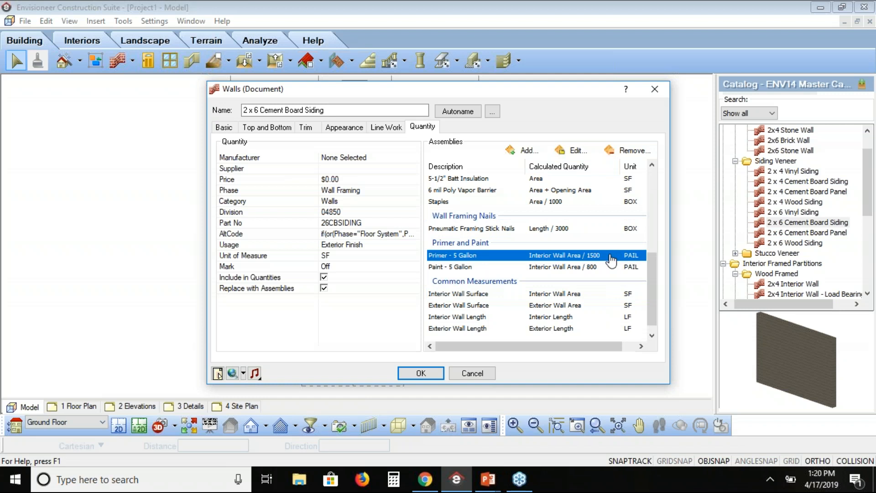
Review the wall's common measurement entries and the top of its assembly list, and close the wall properties without changes
{"action": "left_click", "coordinate": [477, 295]}
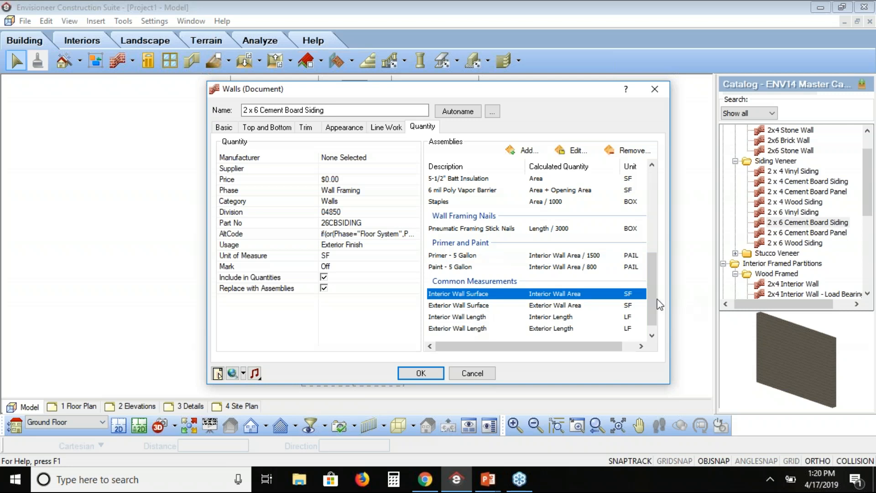
{"action": "scroll", "coordinate": [650, 304], "scroll_direction": "up", "scroll_amount": 6}
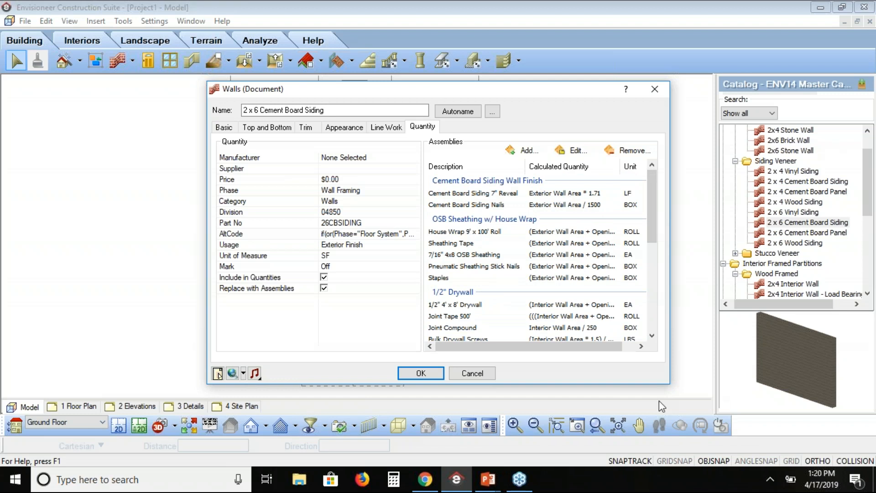
{"action": "left_click", "coordinate": [474, 373]}
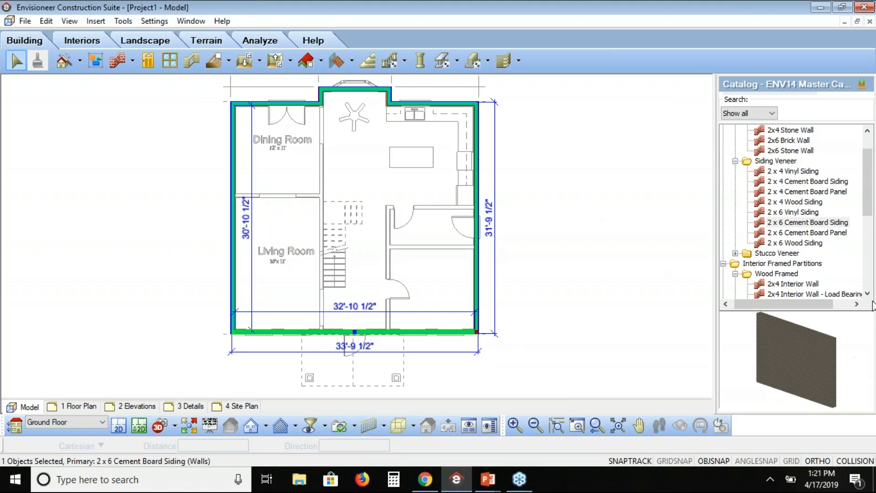
Draw 2x6 load-bearing interior walls along the living and dining rooms' stair-side line and around the two rooms beside the entry hall
{"action": "scroll", "coordinate": [869, 293], "scroll_direction": "down", "scroll_amount": 2}
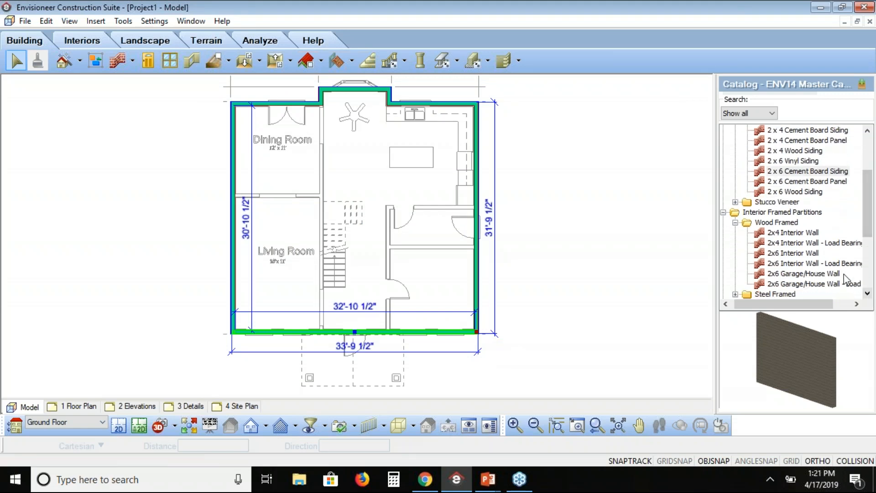
{"action": "left_click", "coordinate": [802, 264]}
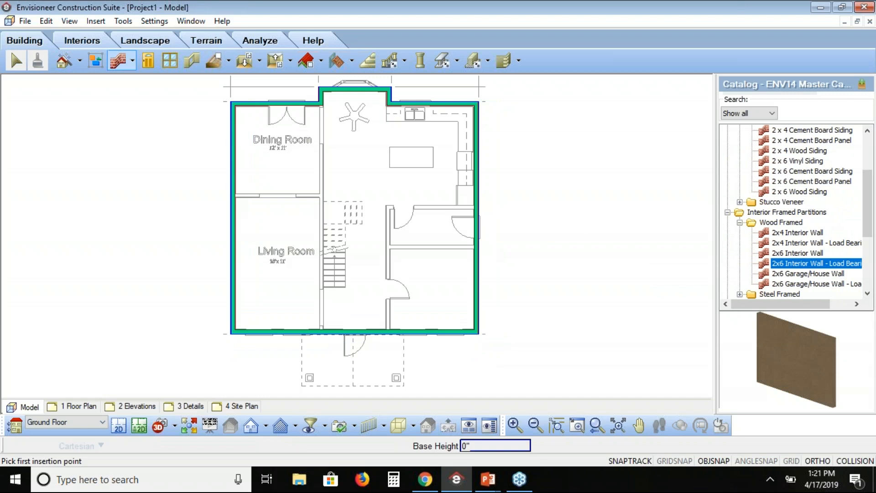
{"action": "left_click", "coordinate": [320, 104]}
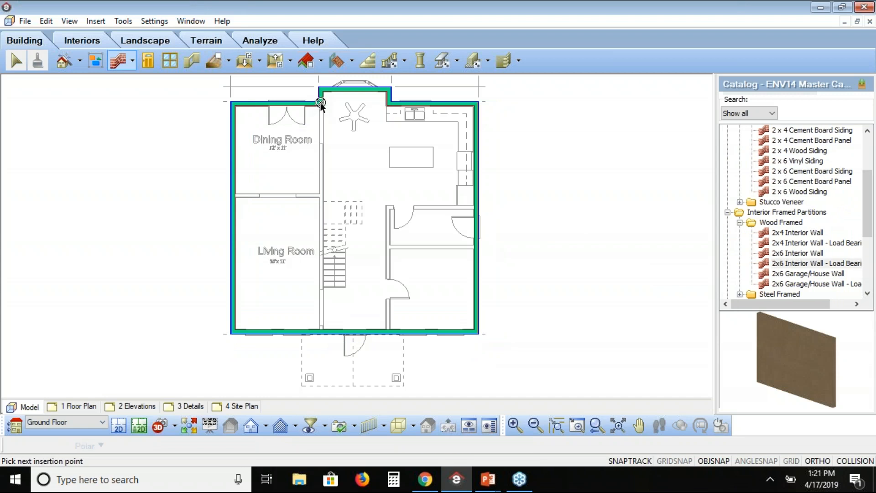
{"action": "left_click", "coordinate": [322, 333]}
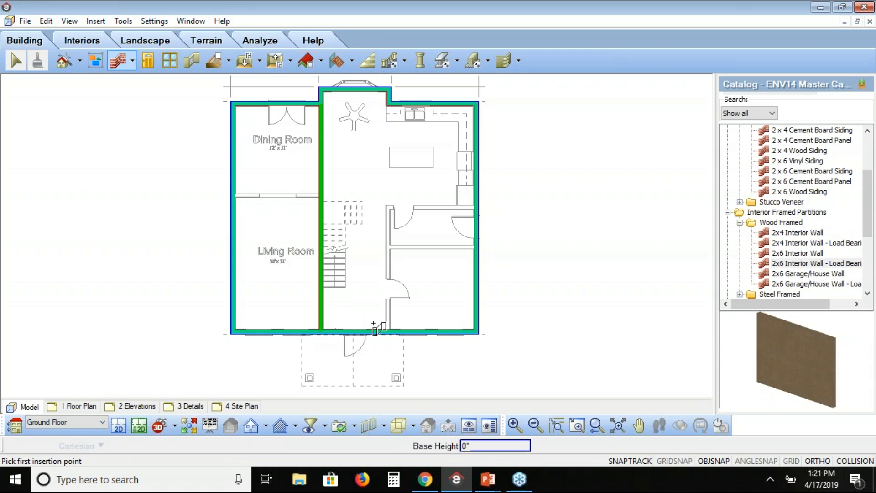
{"action": "left_click", "coordinate": [388, 333]}
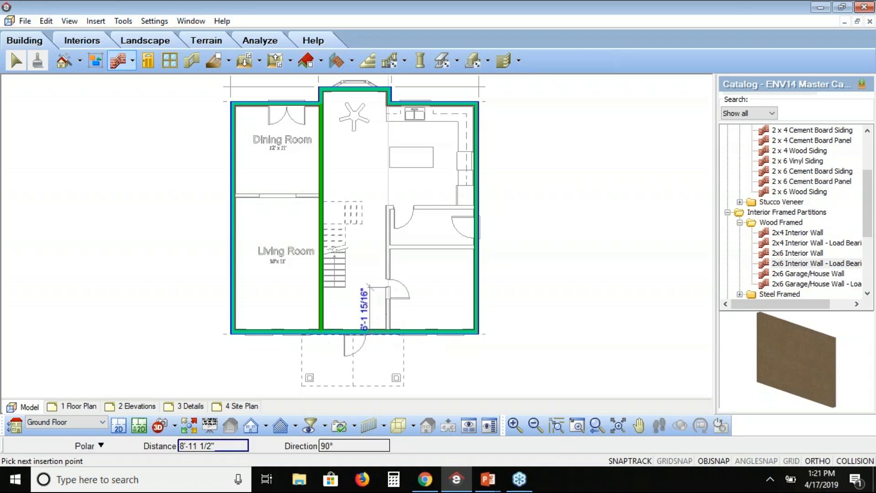
{"action": "left_click", "coordinate": [390, 208]}
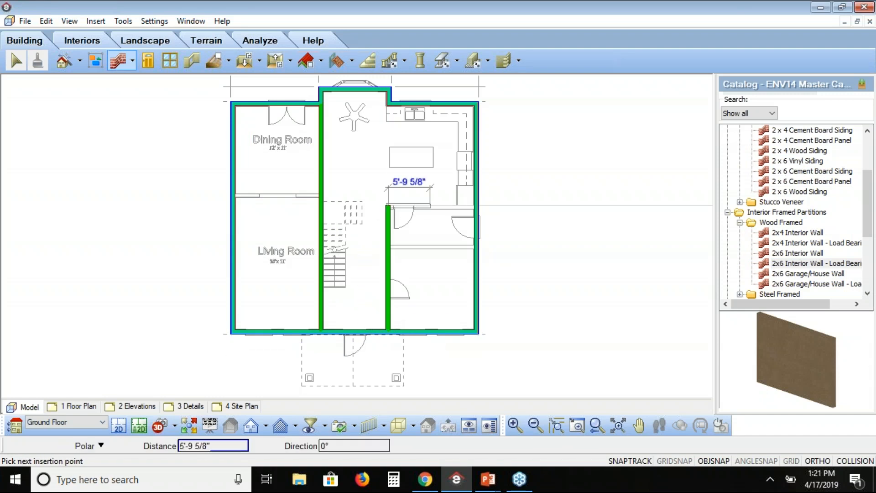
{"action": "left_click", "coordinate": [477, 208]}
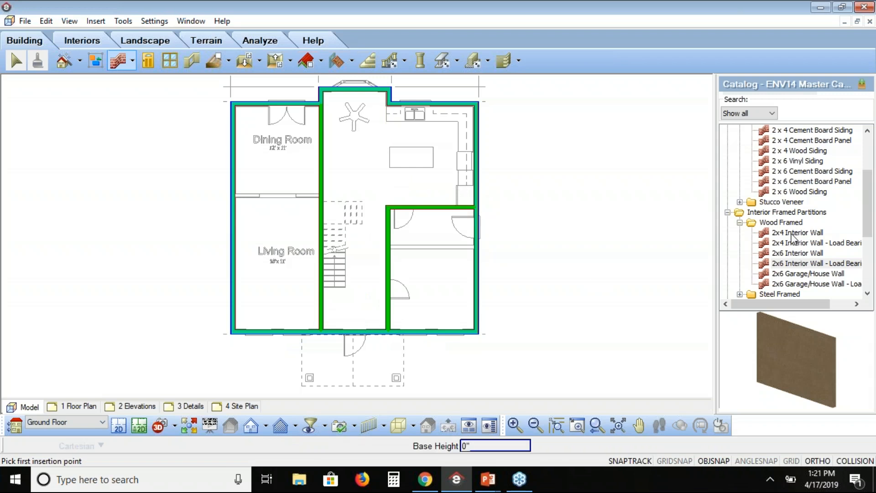
Draw 2x4 interior walls between the dining and living rooms and between the two rooms below the kitchen, and finish wall insertion
{"action": "left_click", "coordinate": [798, 233]}
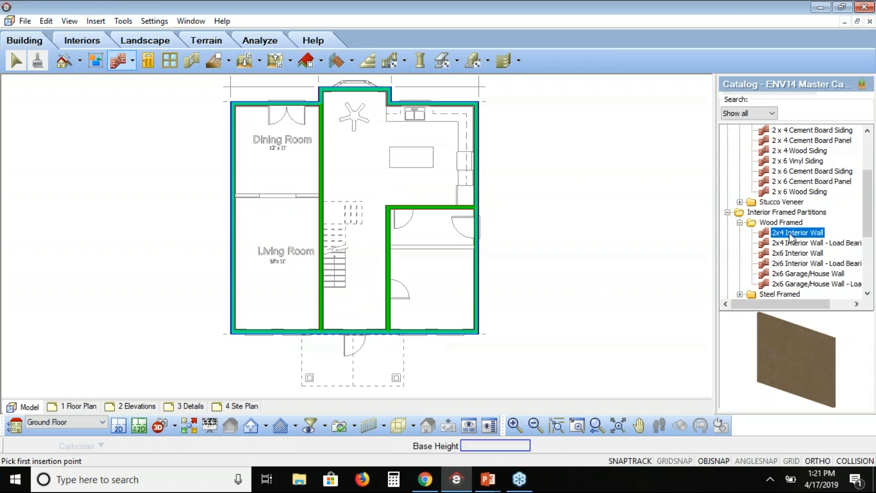
{"action": "left_click", "coordinate": [232, 197]}
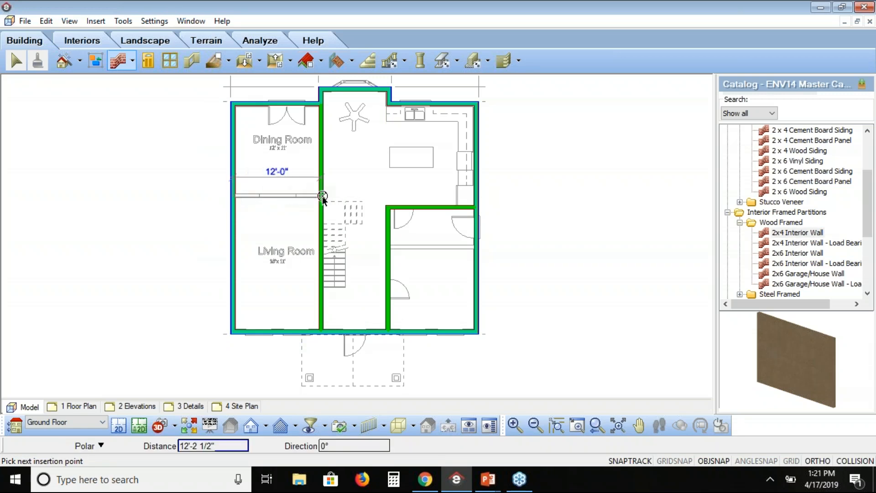
{"action": "left_click", "coordinate": [322, 197]}
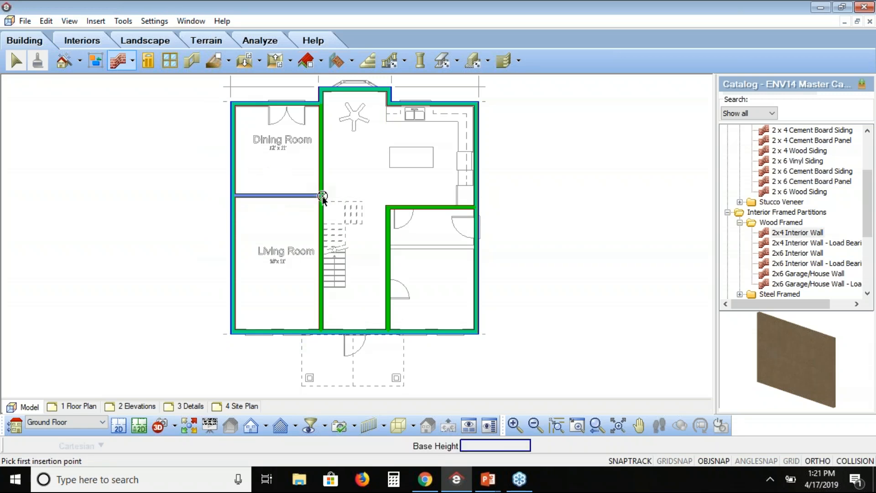
{"action": "left_click", "coordinate": [387, 246]}
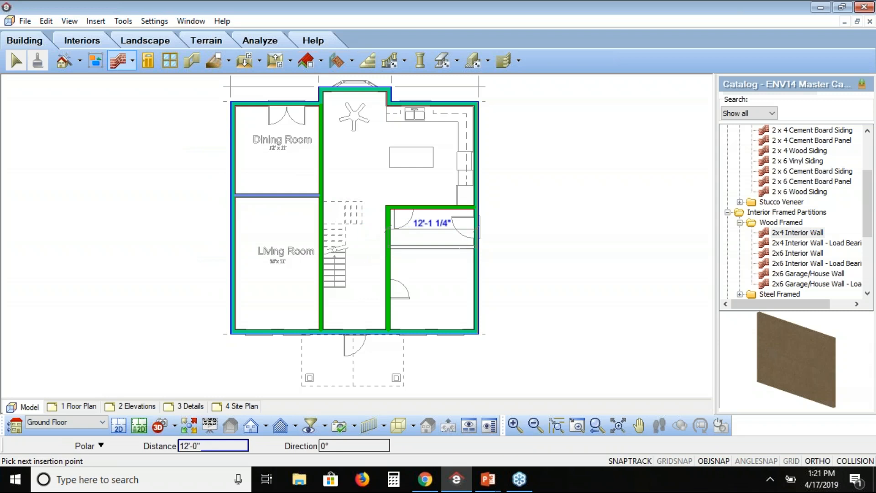
{"action": "left_click", "coordinate": [474, 247]}
{"action": "right_click", "coordinate": [515, 264]}
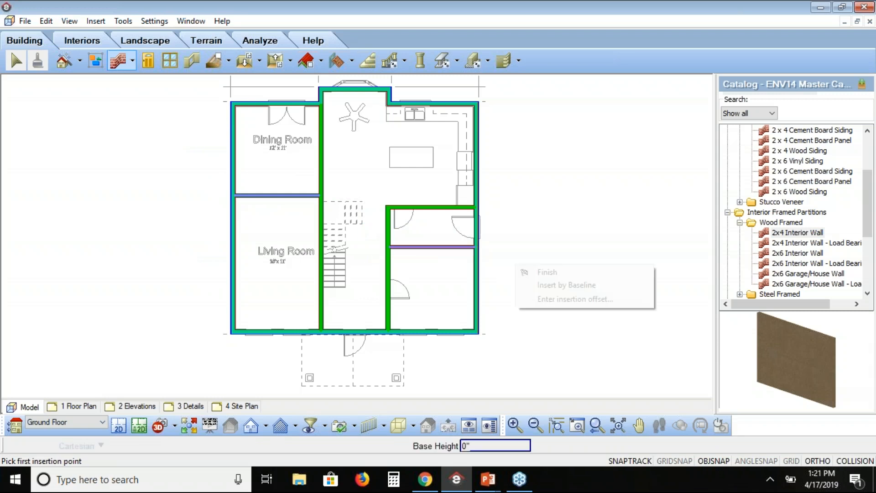
{"action": "left_click", "coordinate": [525, 273]}
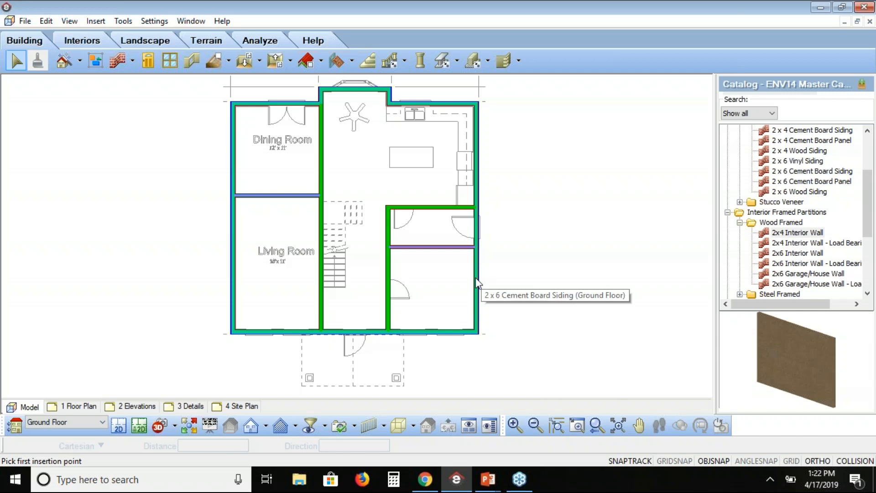
Insert 36" Decorative Entry Door 1 at the front porch and in the side exterior wall below the kitchen, using a 6" insertion offset for the side door
{"action": "left_click", "coordinate": [148, 64]}
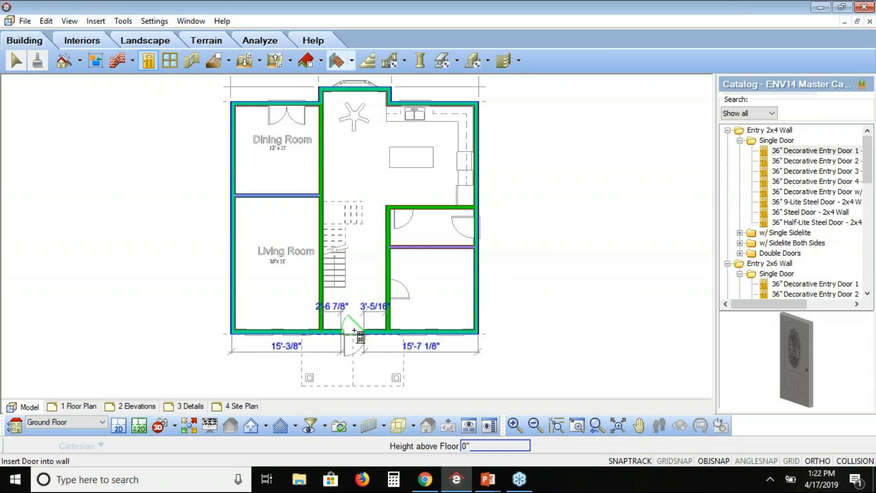
{"action": "left_click", "coordinate": [355, 330]}
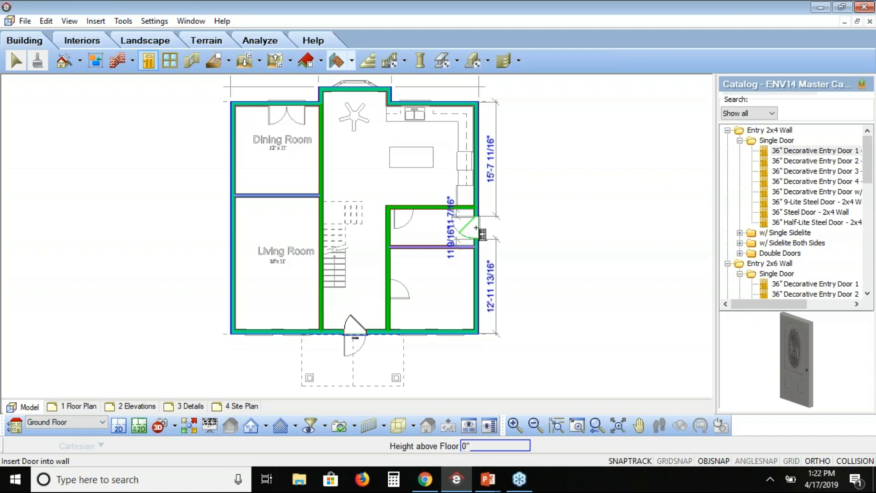
{"action": "left_click", "coordinate": [476, 227]}
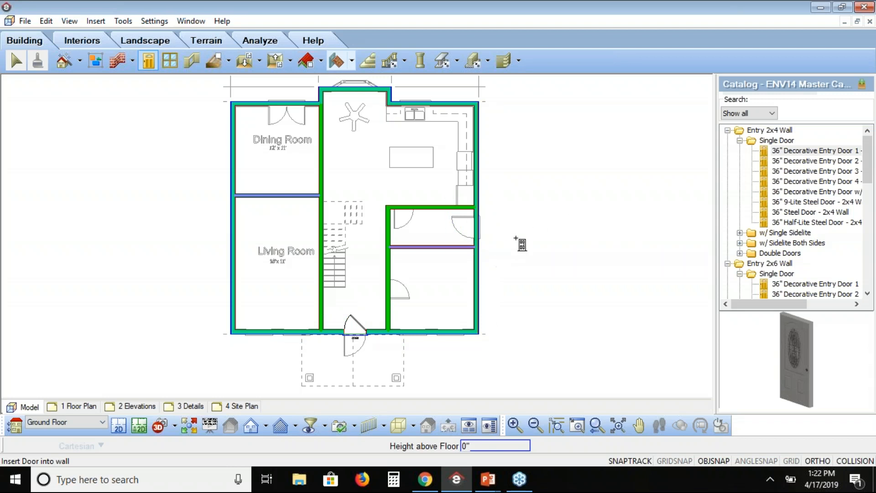
{"action": "right_click", "coordinate": [539, 224]}
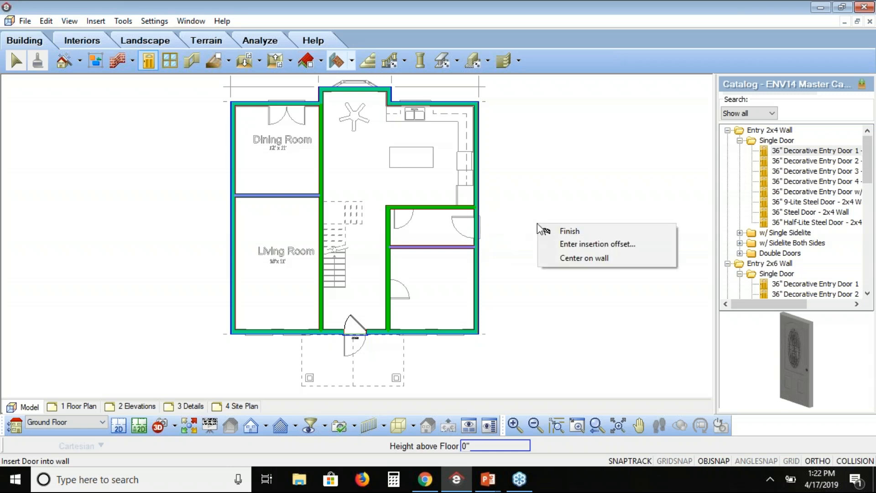
{"action": "left_click", "coordinate": [566, 246]}
{"action": "type", "text": "6"}
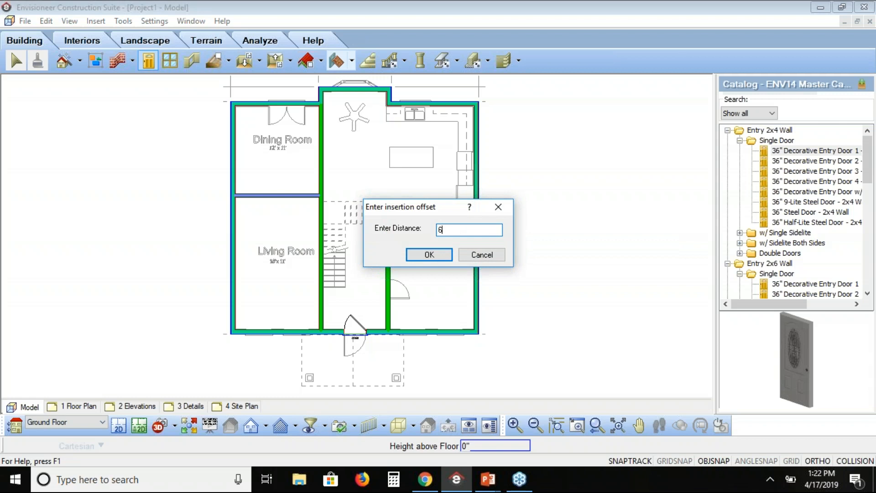
{"action": "left_click", "coordinate": [428, 254]}
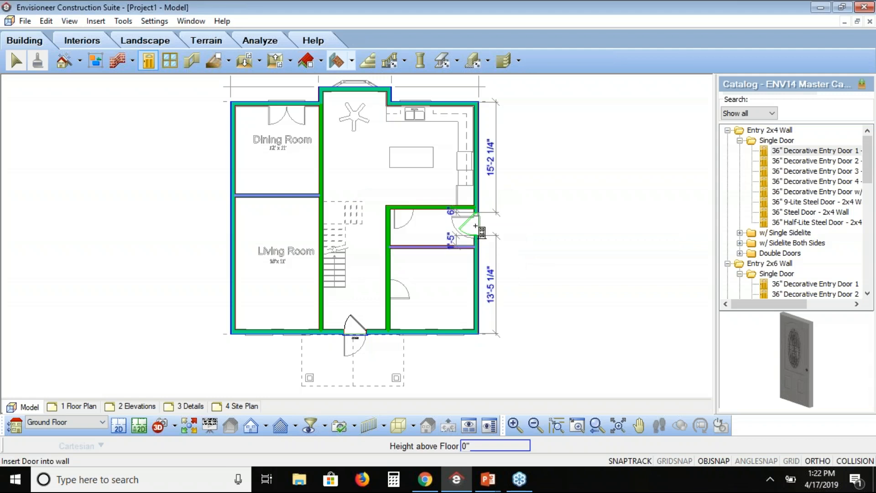
{"action": "left_click", "coordinate": [476, 226]}
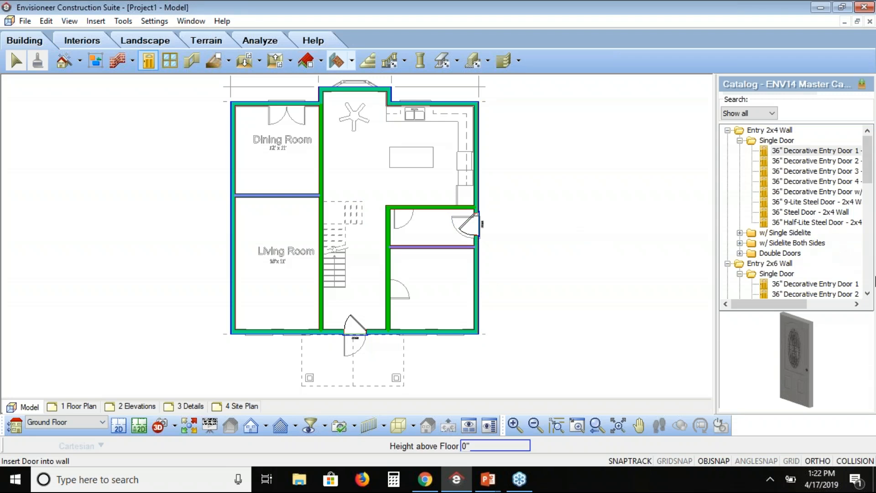
Insert a 60" Double French Door in the dining room's exterior wall over the plan's double door
{"action": "left_click", "coordinate": [867, 294]}
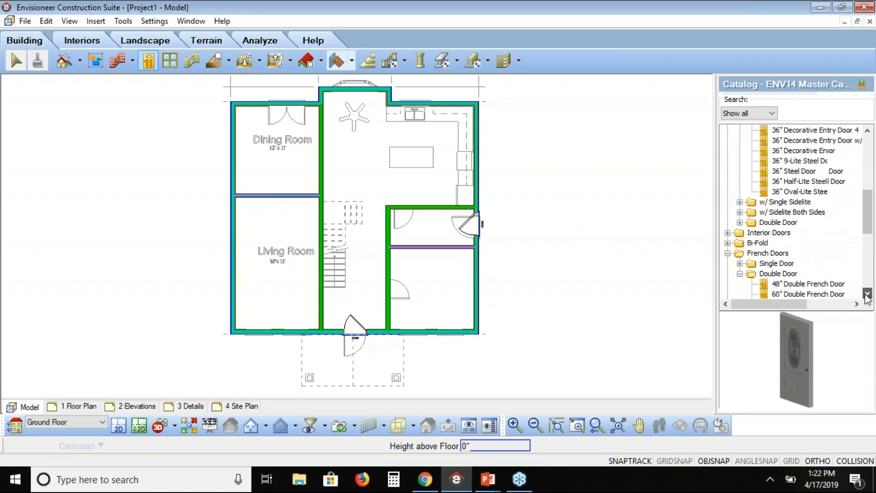
{"action": "left_click", "coordinate": [789, 192]}
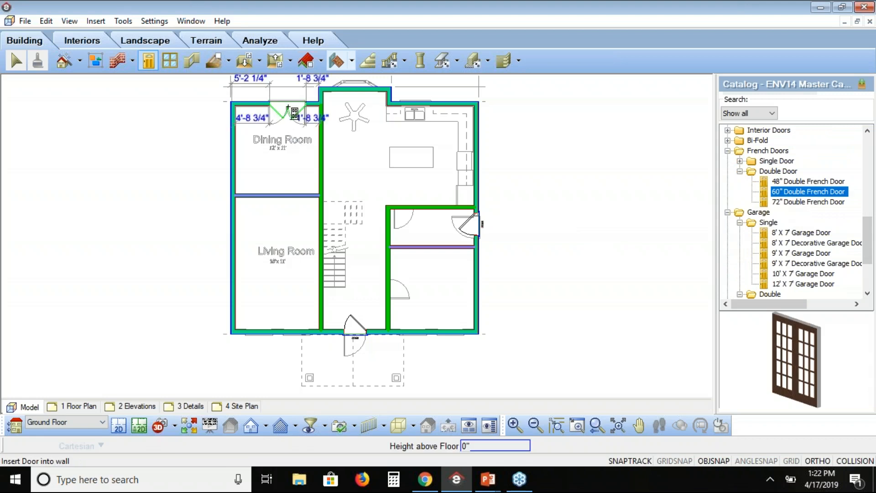
{"action": "left_click", "coordinate": [288, 108]}
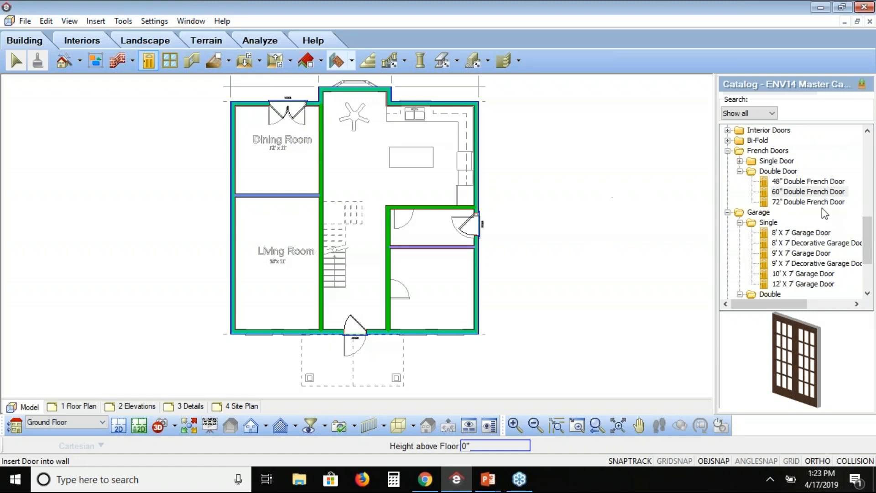
Insert 32" Hinged Door - 6 panel doors at the two interior door openings of the rooms below the kitchen
{"action": "left_click", "coordinate": [728, 131]}
{"action": "left_click", "coordinate": [774, 182]}
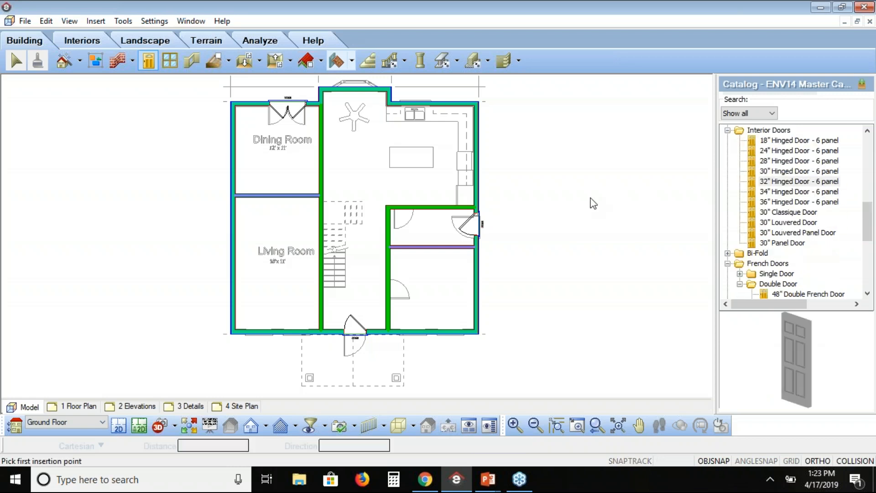
{"action": "left_click", "coordinate": [405, 211]}
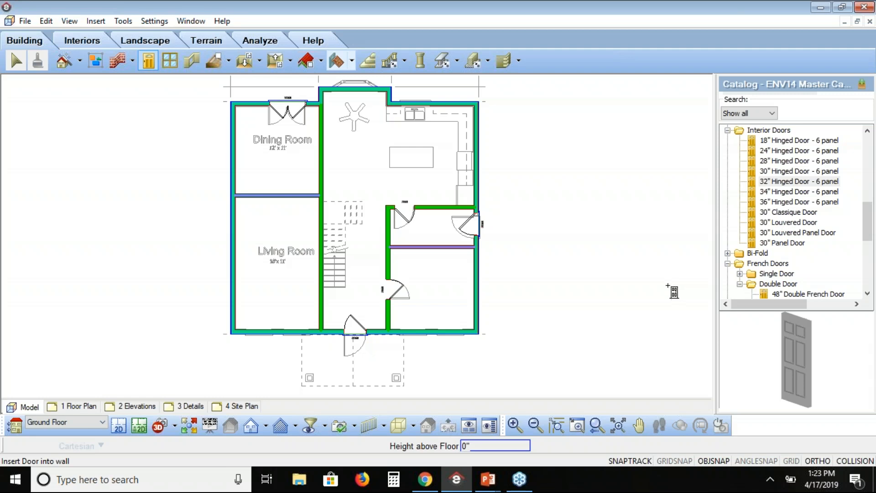
Insert four 3'-6" X 4'-6" double casement windows in the front wall and one 3'-6" X 3'-0" double casement window at the kitchen sink
{"action": "left_click", "coordinate": [170, 60]}
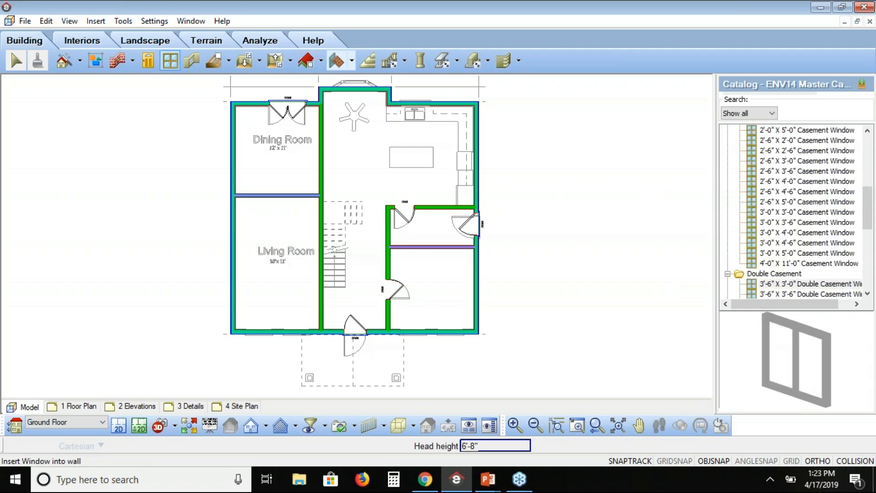
{"action": "left_click_drag", "start_coordinate": [867, 216], "coordinate": [867, 246]}
{"action": "left_click", "coordinate": [777, 254]}
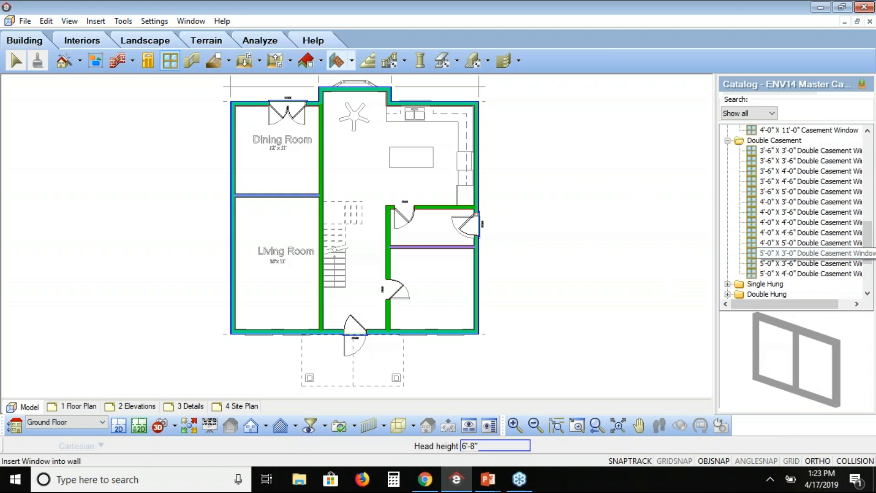
{"action": "left_click", "coordinate": [771, 181]}
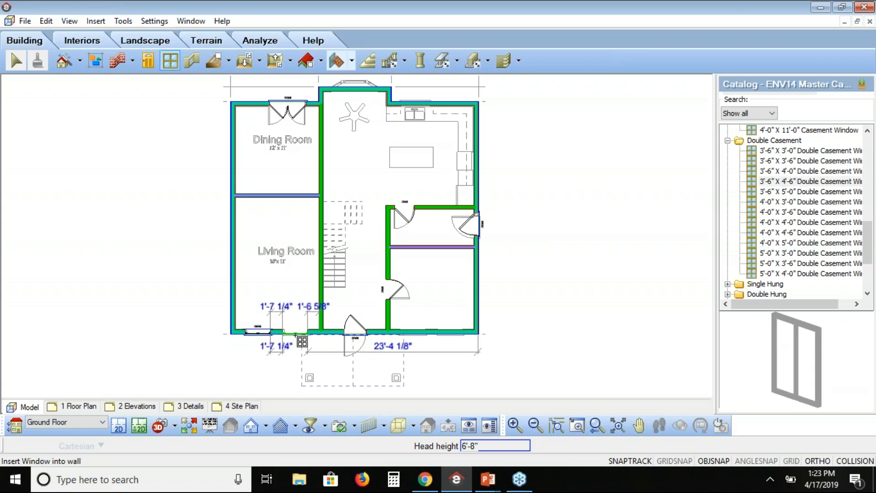
{"action": "left_click", "coordinate": [297, 336]}
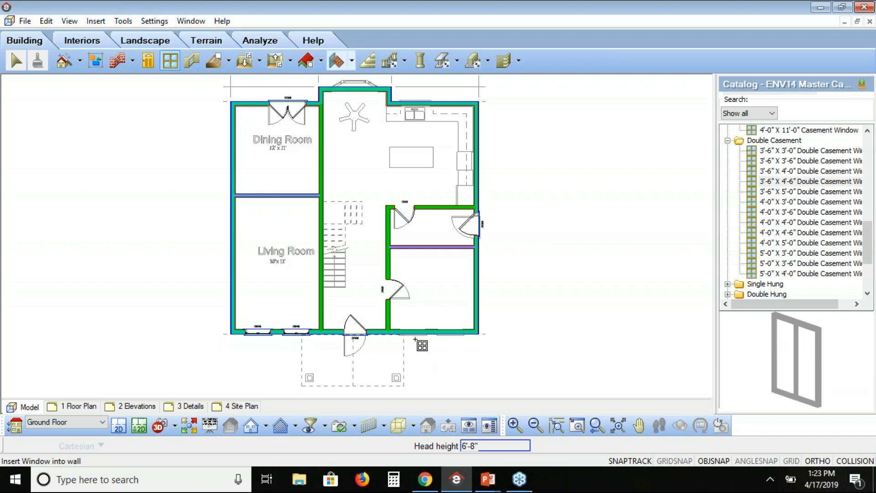
{"action": "left_click", "coordinate": [415, 333]}
{"action": "left_click", "coordinate": [449, 332]}
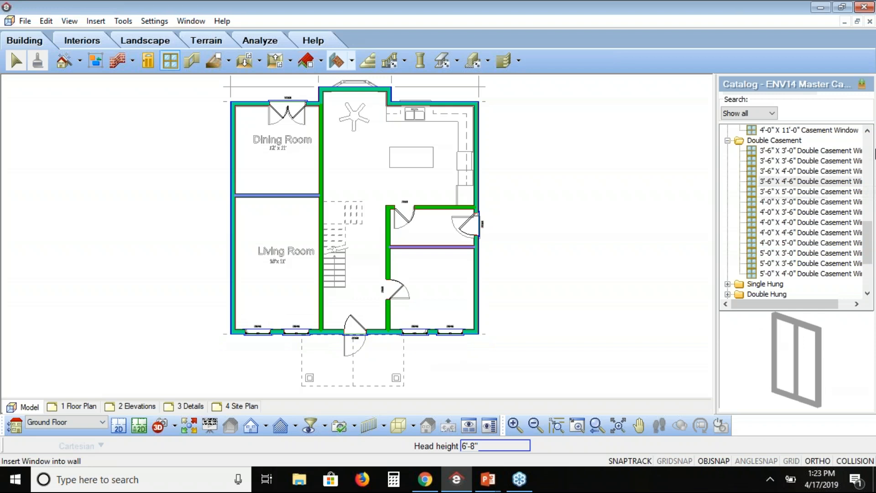
{"action": "left_click", "coordinate": [844, 150]}
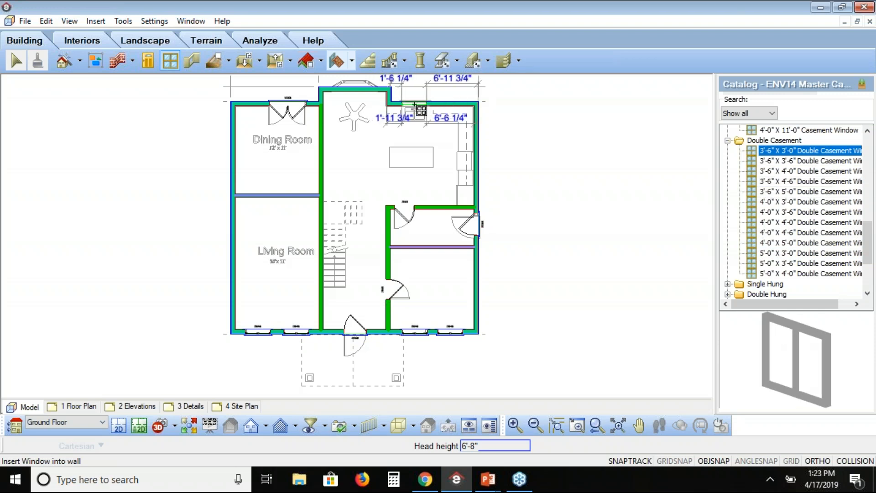
{"action": "left_click", "coordinate": [416, 105]}
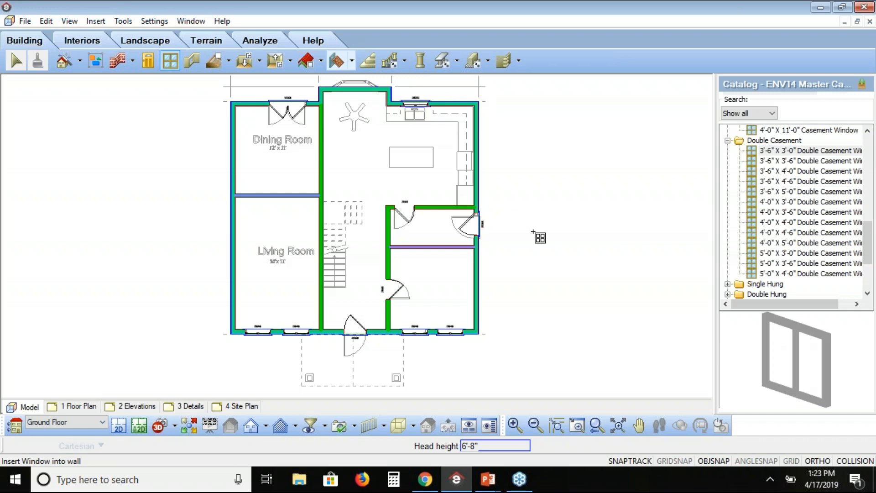
Show the ground floor in a 3D quick view from a front corner and display only its framing
{"action": "left_click", "coordinate": [188, 425]}
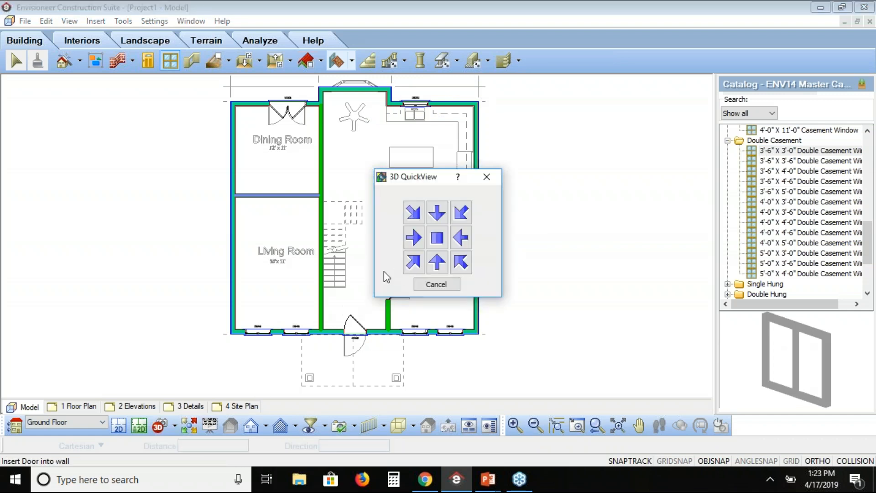
{"action": "left_click", "coordinate": [414, 262]}
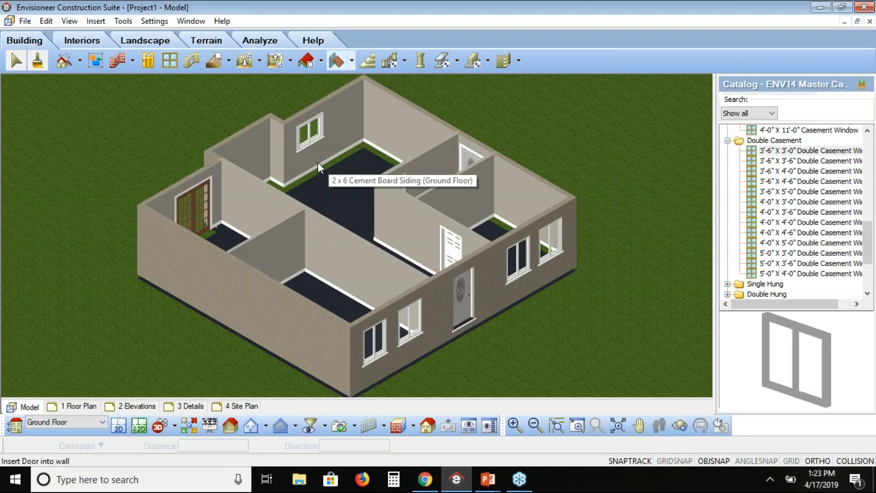
{"action": "key", "text": "alt"}
{"action": "key", "text": "Right"}
{"action": "key", "text": "Right"}
{"action": "key", "text": "Down"}
{"action": "mouse_move", "coordinate": [78, 213]}
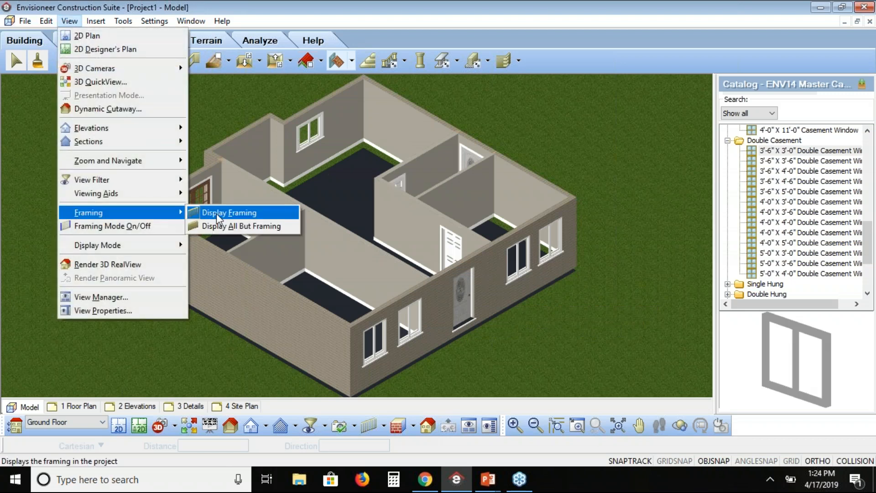
{"action": "left_click", "coordinate": [219, 214]}
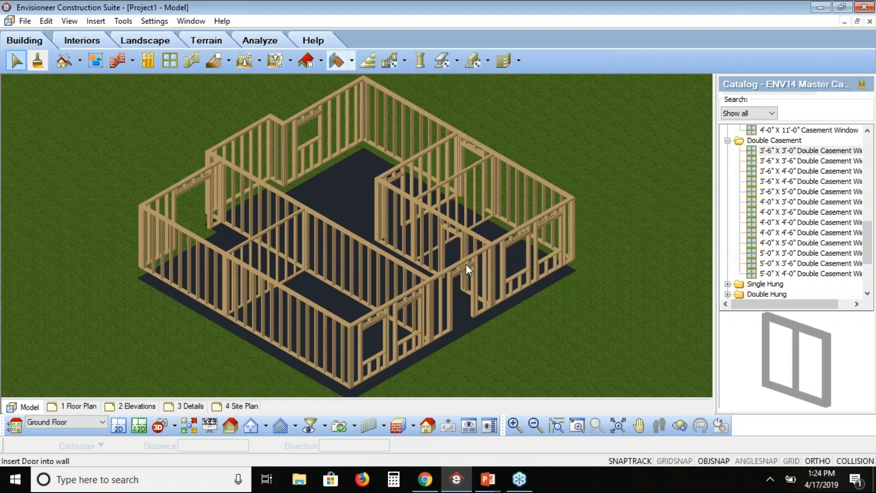
In framing mode, edit the front entry door opening to use a custom head sill jamb configuration and open the configuration library
{"action": "left_click", "coordinate": [68, 21]}
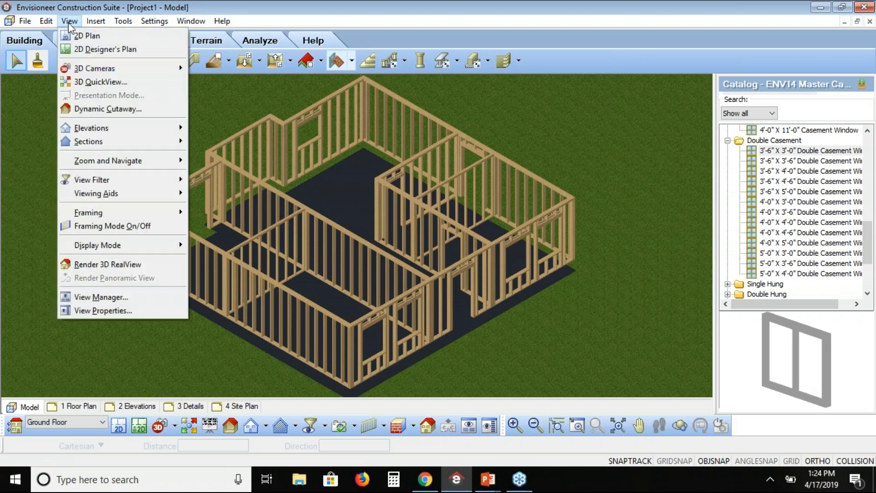
{"action": "left_click", "coordinate": [87, 226]}
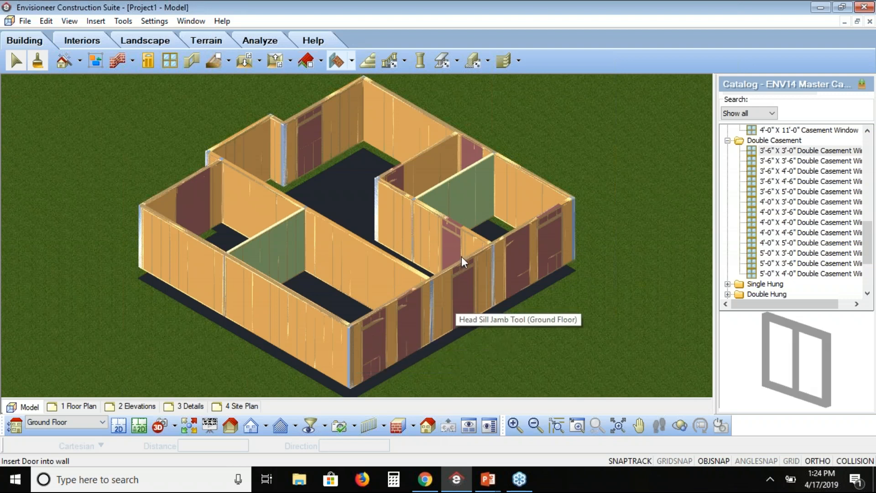
{"action": "left_click", "coordinate": [469, 298]}
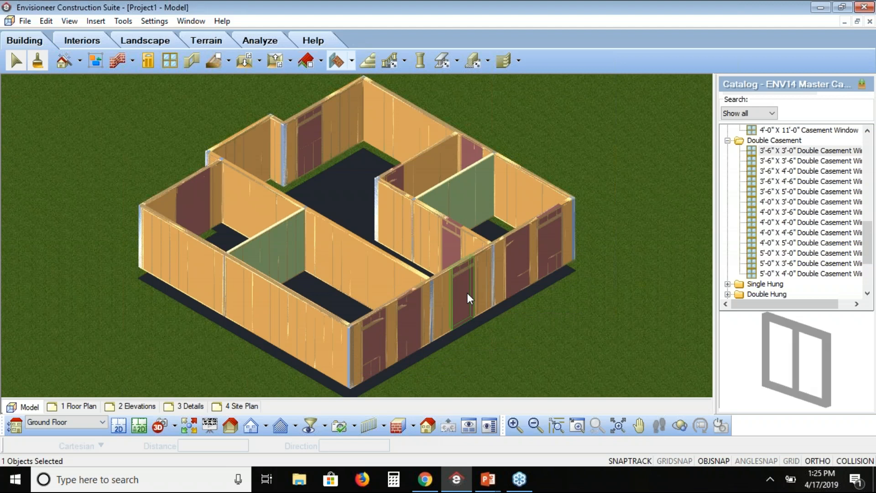
{"action": "right_click", "coordinate": [467, 294]}
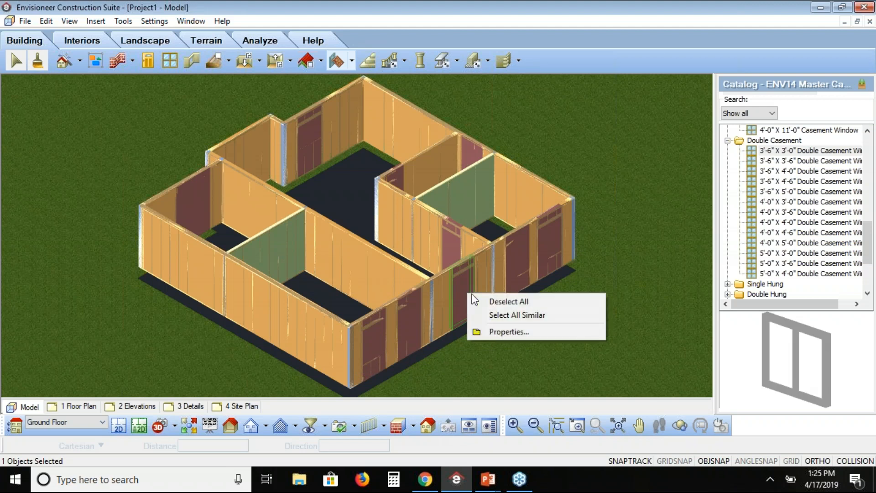
{"action": "left_click", "coordinate": [500, 331]}
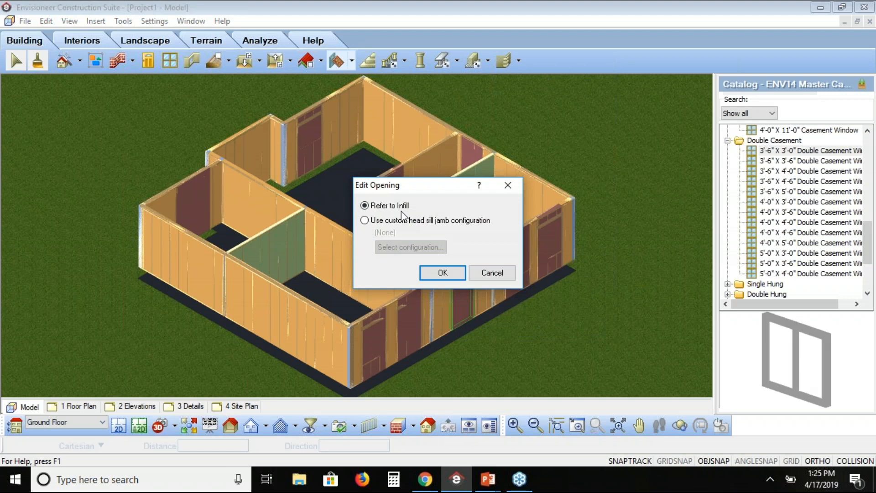
{"action": "left_click", "coordinate": [365, 221]}
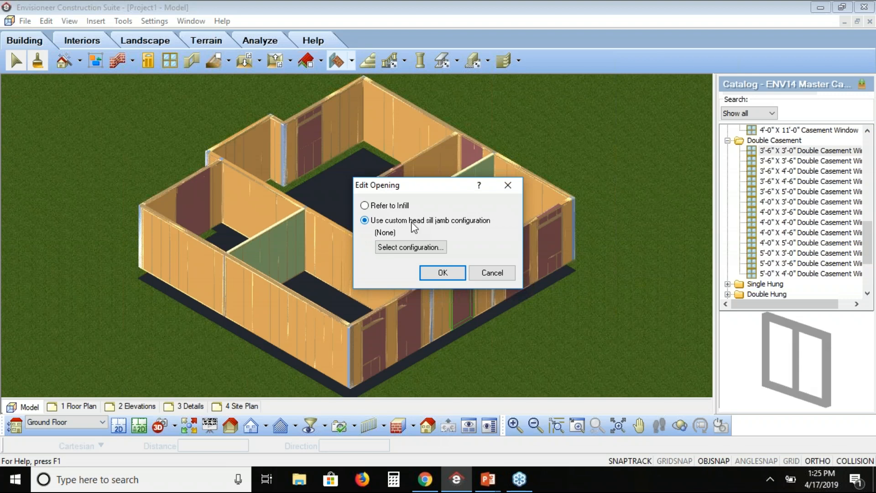
{"action": "left_click", "coordinate": [411, 247]}
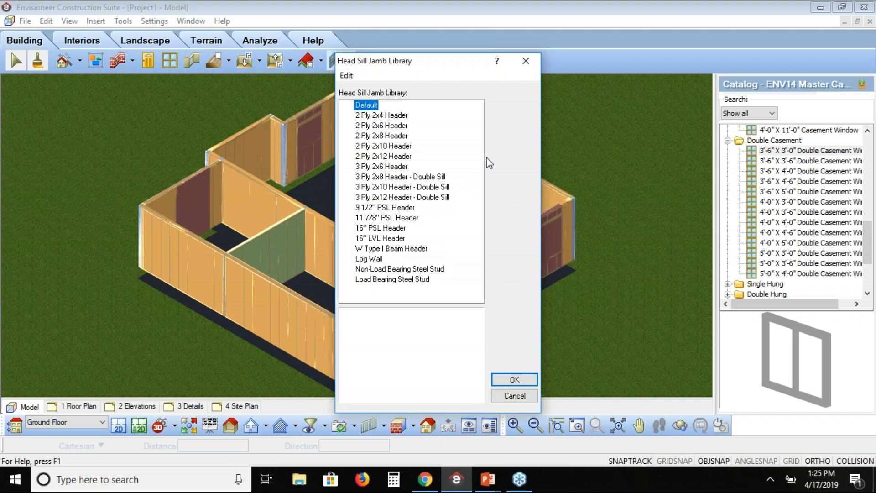
Compare the header configurations in the library and assign the 9 1/2" PSL Header to the front door opening
{"action": "left_click", "coordinate": [382, 208]}
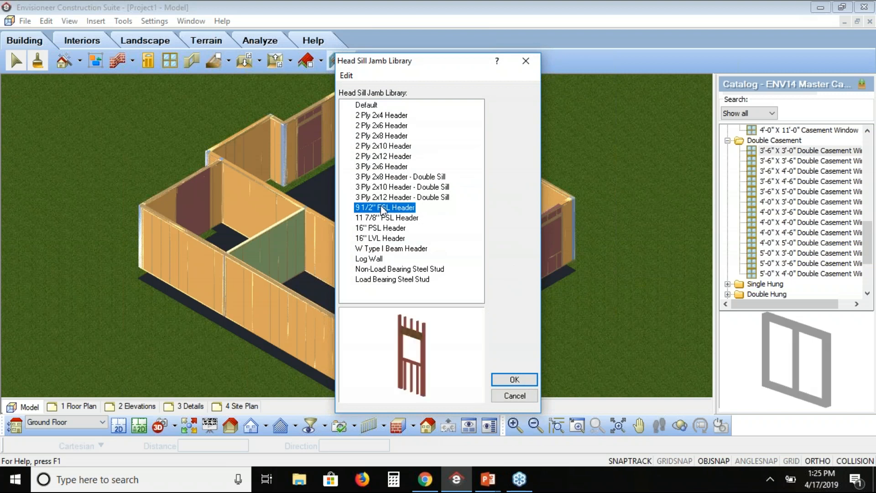
{"action": "left_click", "coordinate": [371, 168]}
{"action": "left_click", "coordinate": [376, 218]}
{"action": "left_click_drag", "start_coordinate": [411, 343], "coordinate": [442, 354]}
{"action": "left_click", "coordinate": [370, 238]}
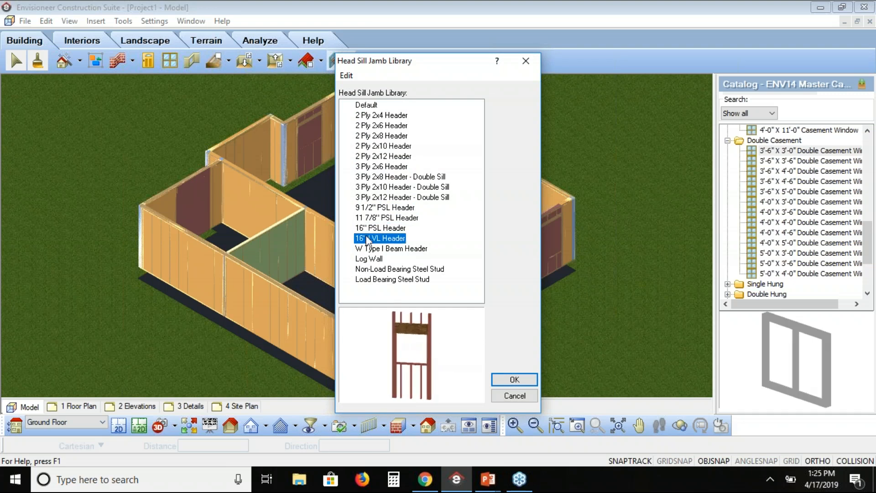
{"action": "left_click", "coordinate": [371, 249]}
{"action": "left_click", "coordinate": [371, 259]}
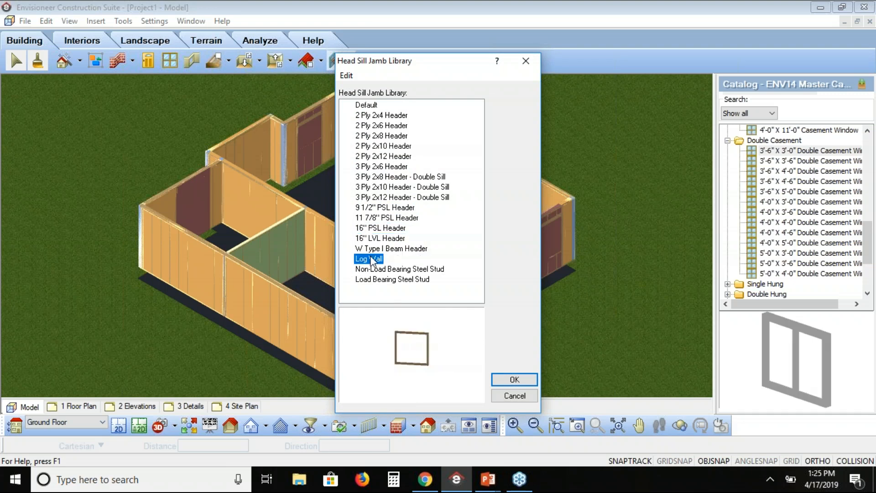
{"action": "left_click", "coordinate": [374, 269]}
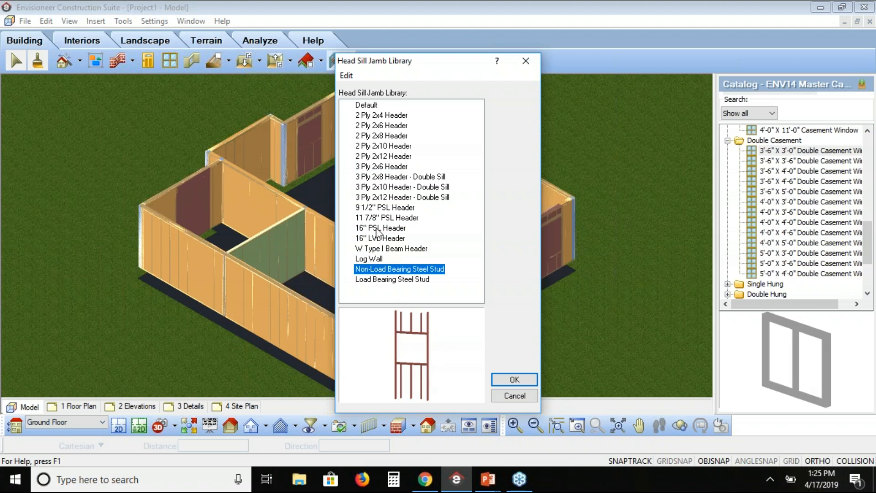
{"action": "left_click", "coordinate": [376, 208]}
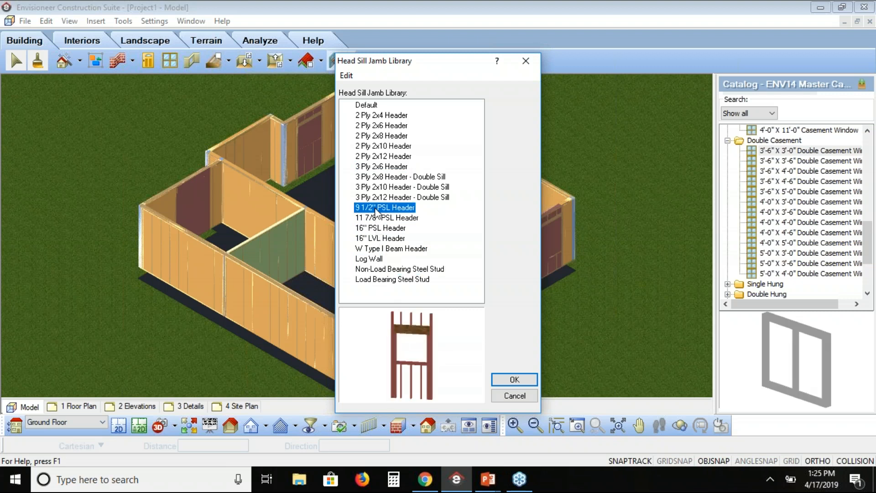
{"action": "left_click", "coordinate": [510, 379]}
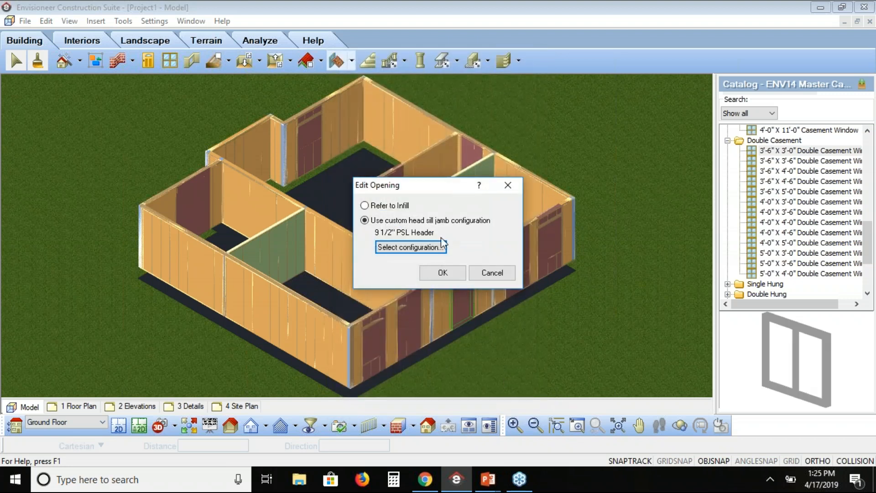
{"action": "left_click", "coordinate": [442, 273]}
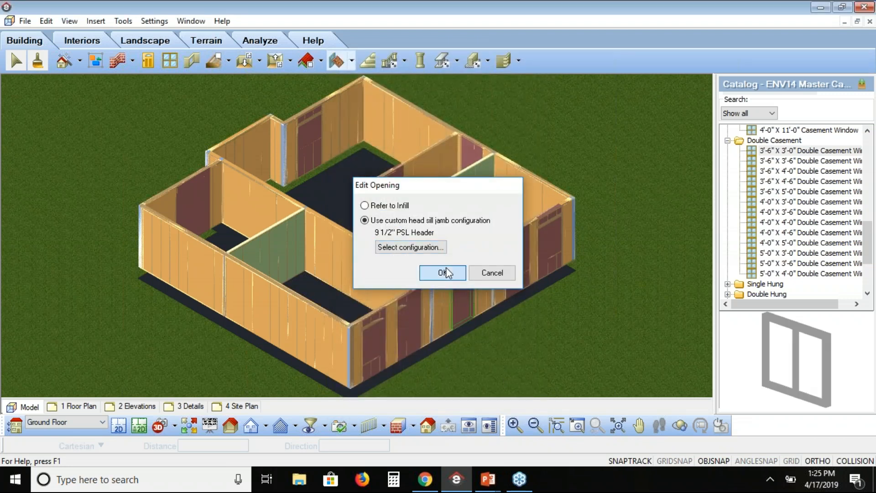
Leave framing mode and display the framing to inspect the header above the front door
{"action": "left_click", "coordinate": [69, 21]}
{"action": "left_click", "coordinate": [105, 226]}
{"action": "left_click", "coordinate": [70, 21]}
{"action": "mouse_move", "coordinate": [180, 213]}
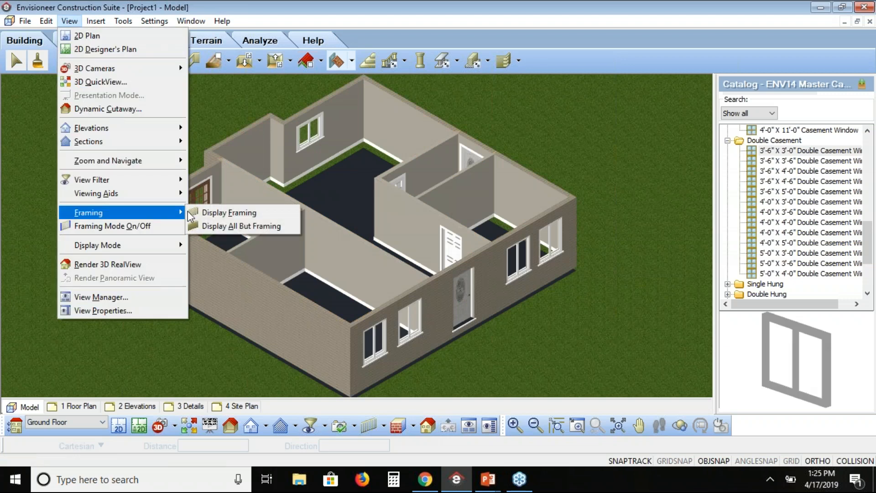
{"action": "left_click", "coordinate": [220, 211]}
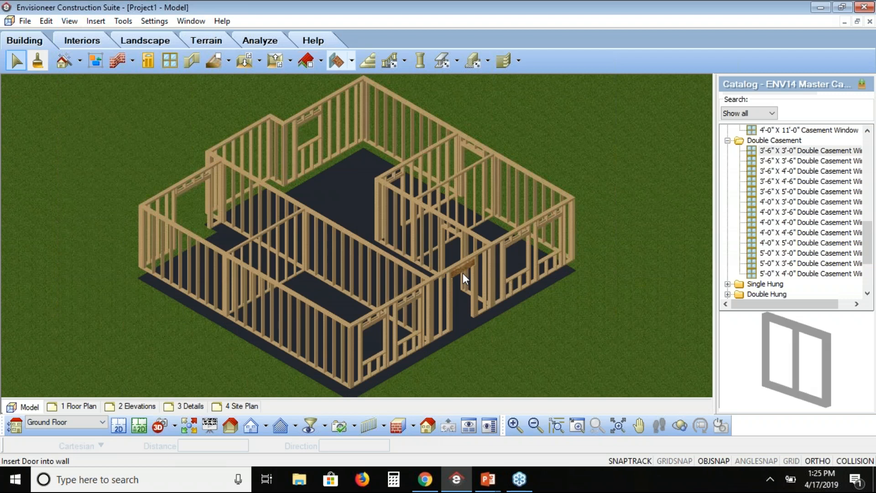
In framing mode, edit the two kitchen exterior wall infills together to use a custom infill configuration and open the infill library
{"action": "left_click", "coordinate": [69, 20]}
{"action": "left_click", "coordinate": [91, 227]}
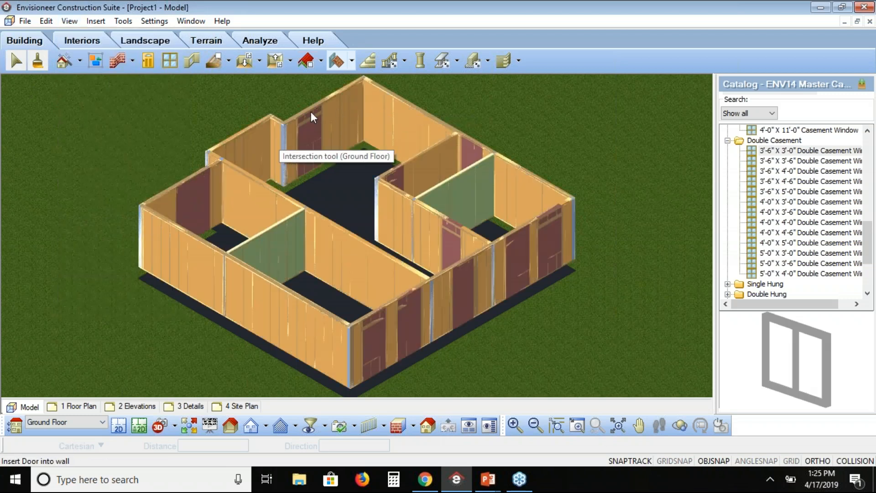
{"action": "left_click", "coordinate": [345, 113]}
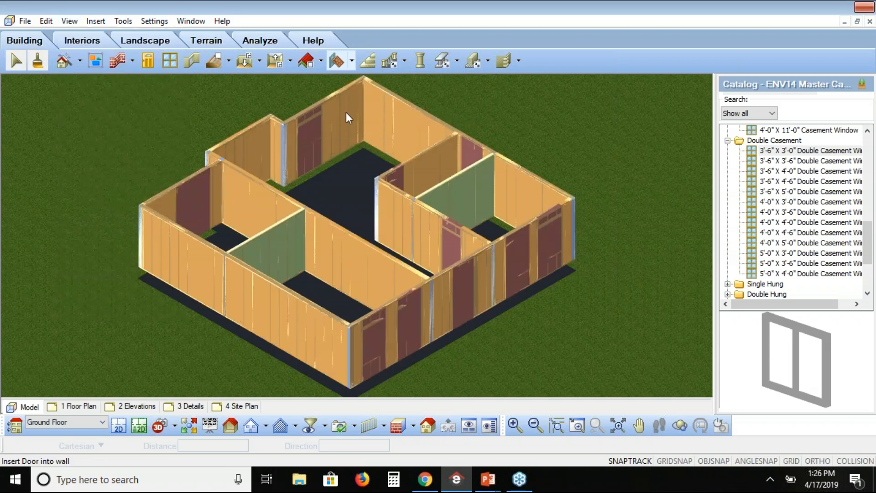
{"action": "left_click", "coordinate": [389, 122], "text": "ctrl"}
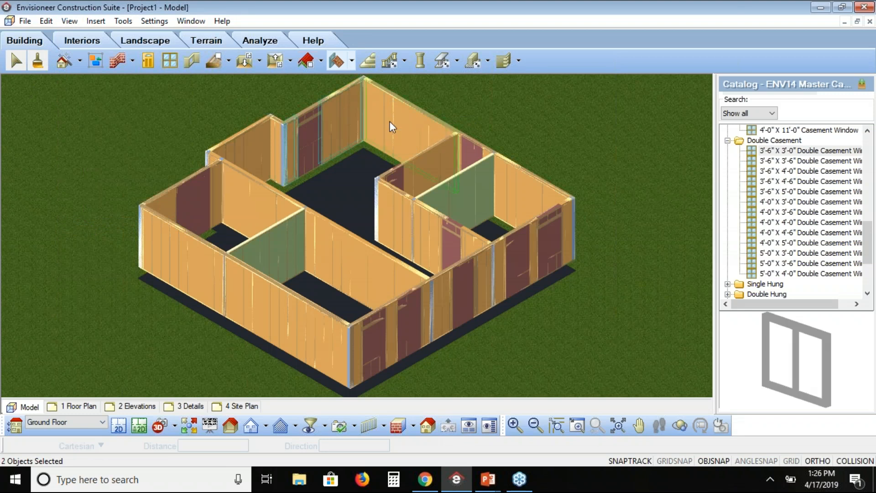
{"action": "right_click", "coordinate": [390, 122]}
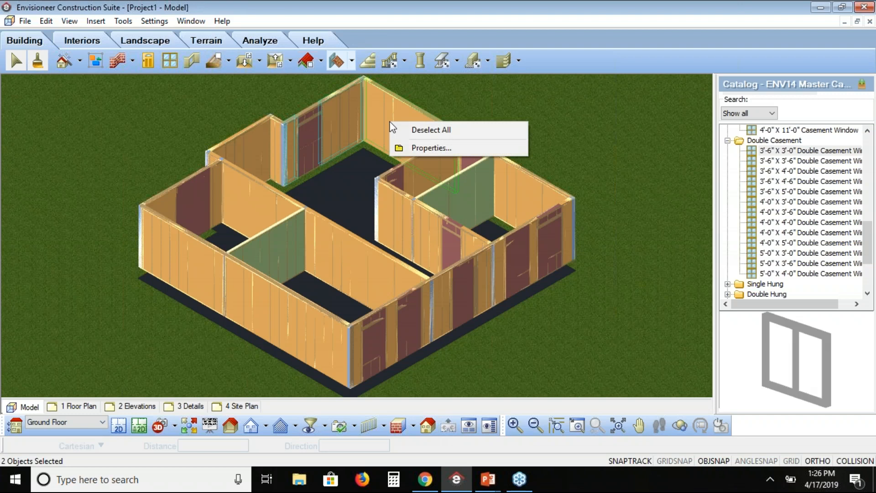
{"action": "left_click", "coordinate": [437, 147]}
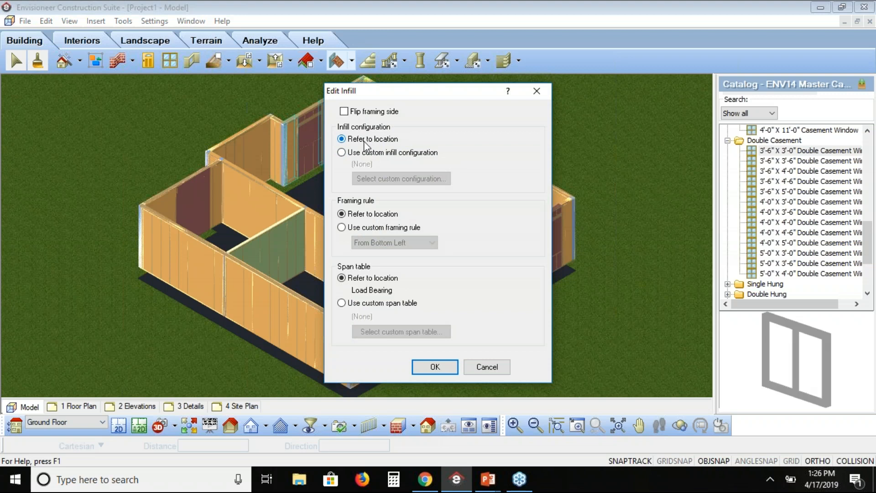
{"action": "left_click", "coordinate": [341, 152]}
{"action": "left_click", "coordinate": [378, 177]}
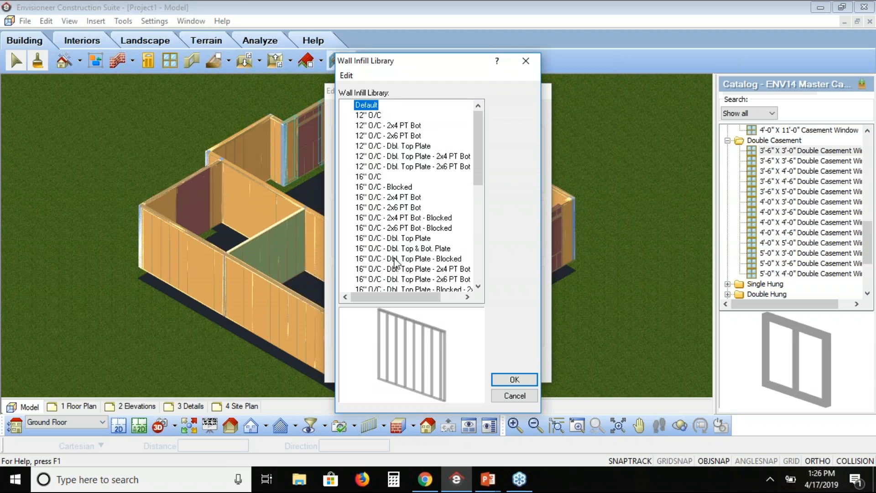
Add a new wall infill configuration based on 16" O/C - Dbl. Top Plate - Blocked
{"action": "left_click", "coordinate": [395, 260]}
{"action": "right_click", "coordinate": [395, 261]}
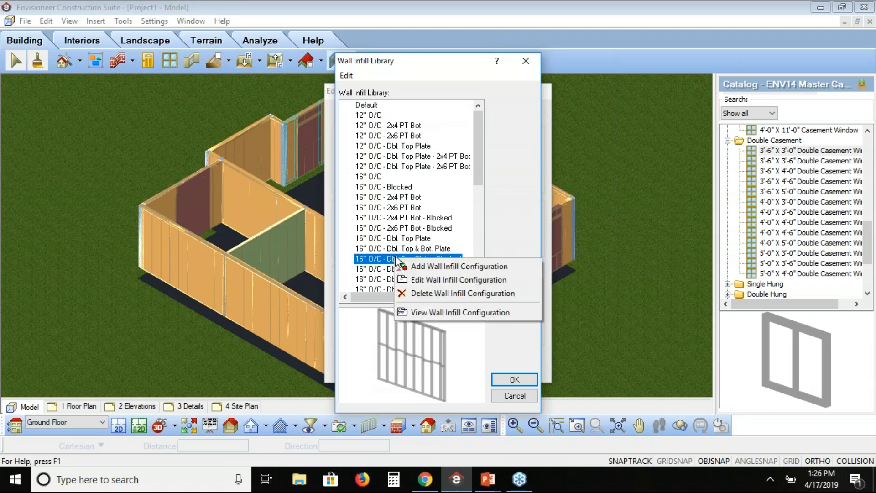
{"action": "left_click", "coordinate": [432, 269]}
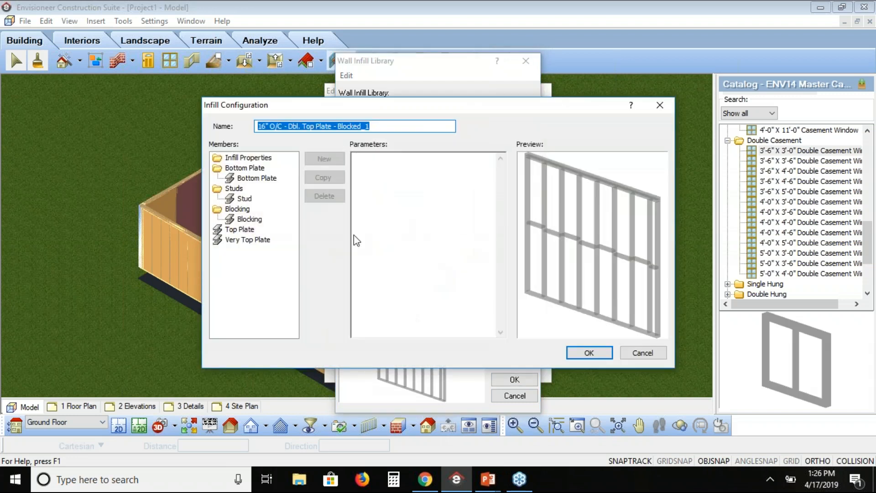
Set the blocking member's rotation to 90°, its stagger to No and its initial offset to 3'-0"
{"action": "left_click", "coordinate": [257, 220]}
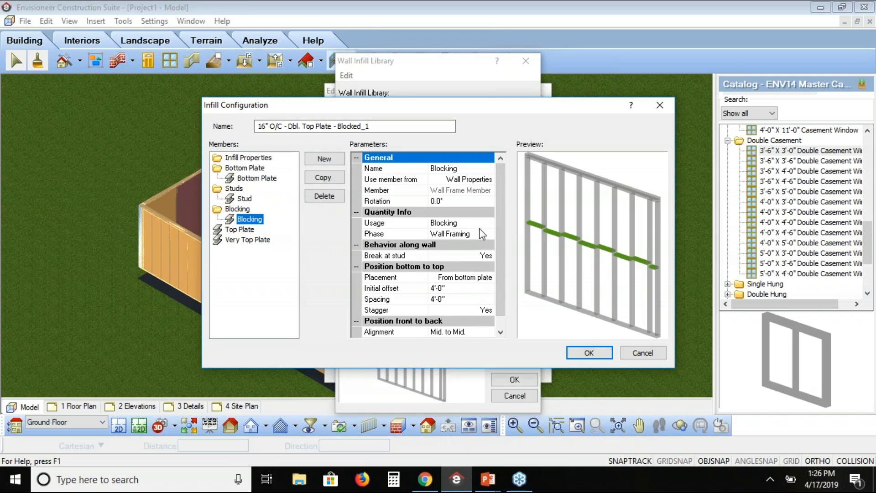
{"action": "left_click", "coordinate": [456, 201]}
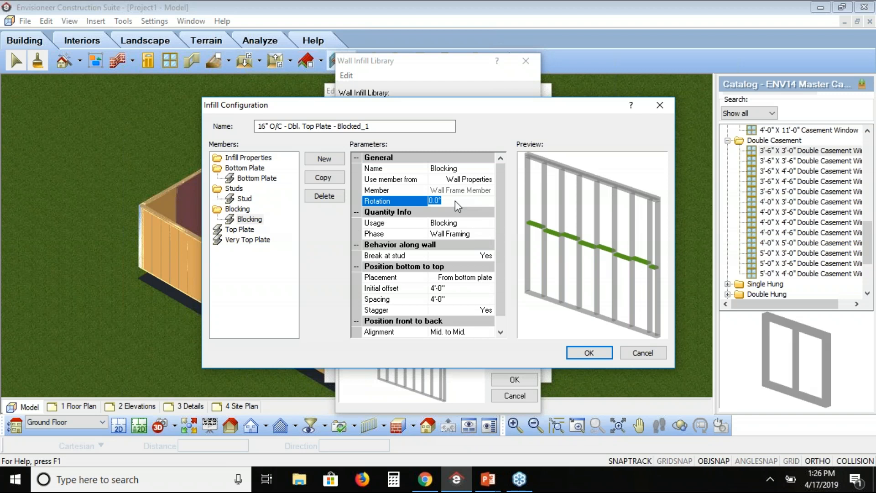
{"action": "type", "text": "90"}
{"action": "left_click", "coordinate": [459, 224]}
{"action": "left_click", "coordinate": [489, 311]}
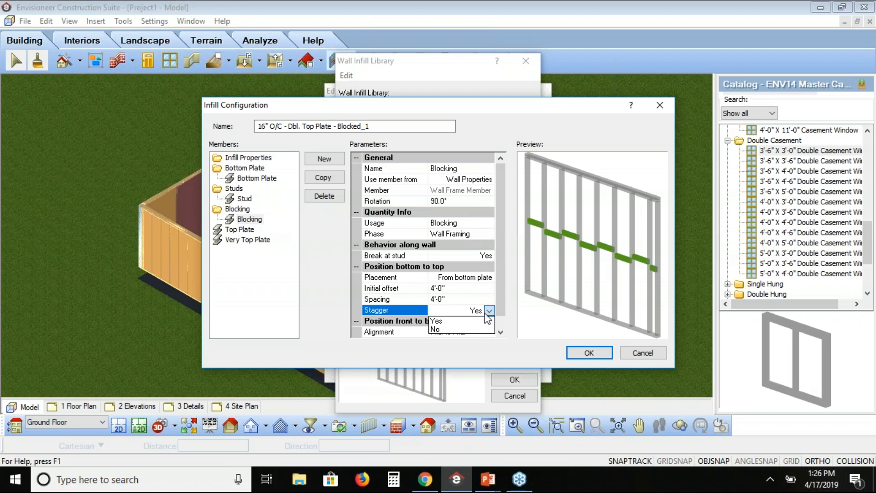
{"action": "left_click", "coordinate": [448, 329]}
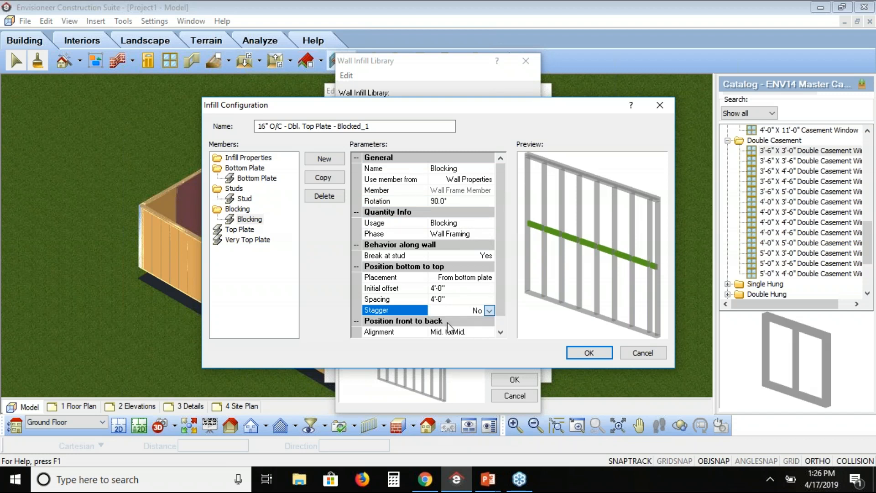
{"action": "left_click", "coordinate": [453, 290]}
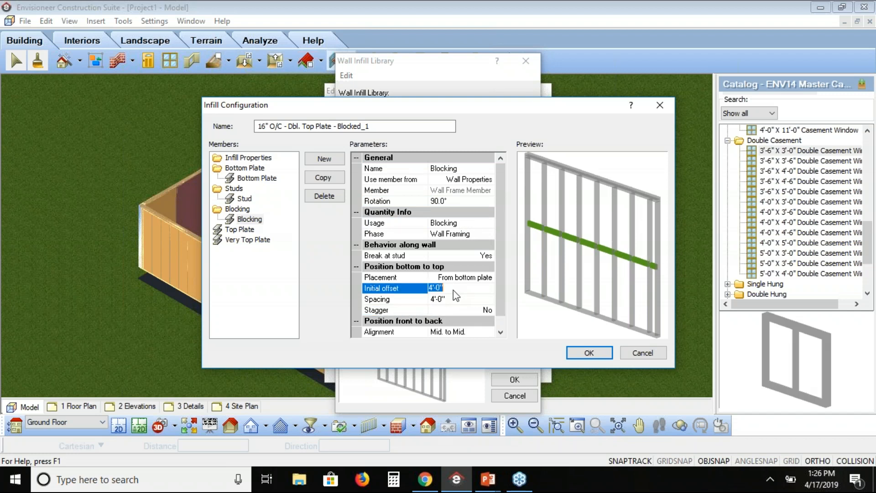
{"action": "type", "text": "3'"}
{"action": "key", "text": "Tab"}
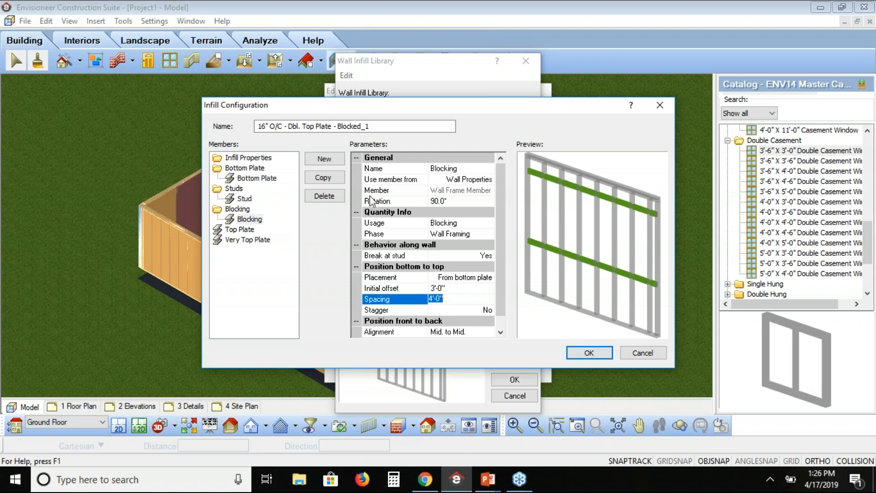
Name the new infill configuration 16" O/C - Dbl. Top Plate - Blocked Cabinets and apply it to the two selected kitchen wall infills
{"action": "left_click", "coordinate": [387, 128]}
{"action": "key", "text": "BackSpace"}
{"action": "key", "text": "BackSpace"}
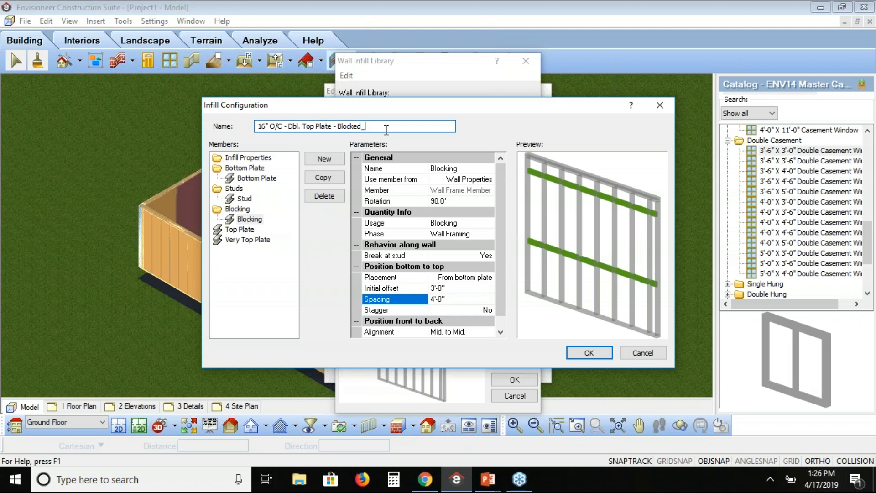
{"action": "type", "text": "Cabinets"}
{"action": "left_click", "coordinate": [586, 353]}
{"action": "left_click", "coordinate": [523, 376]}
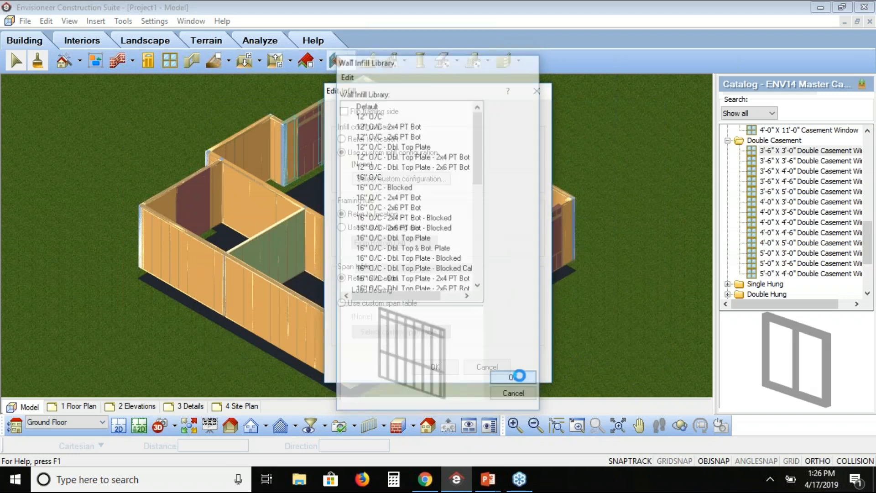
{"action": "left_click", "coordinate": [435, 366]}
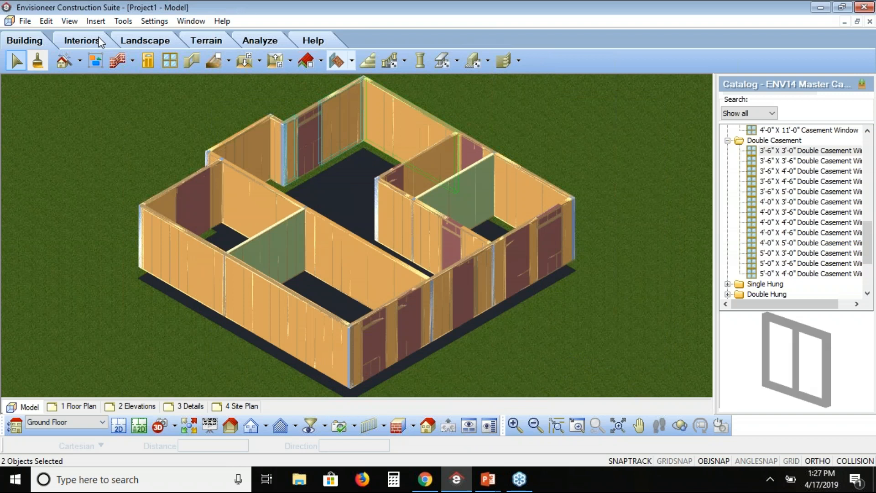
Leave framing mode and display the framing to inspect the blocking in the kitchen exterior walls
{"action": "left_click", "coordinate": [70, 20]}
{"action": "left_click", "coordinate": [109, 227]}
{"action": "left_click", "coordinate": [70, 21]}
{"action": "mouse_move", "coordinate": [109, 215]}
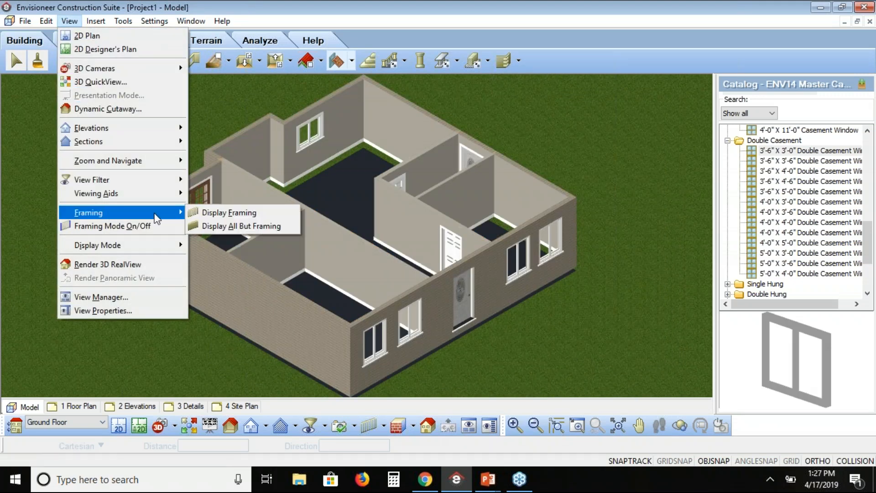
{"action": "left_click", "coordinate": [217, 212]}
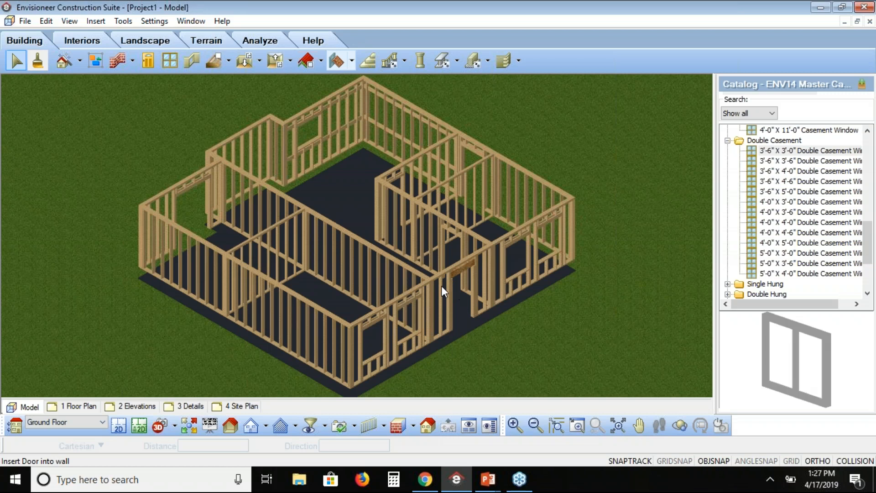
Switch to the 2D plan, browse the ground floor wall panels and insert panel 2 S5 for the dining room's rear exterior wall
{"action": "left_click", "coordinate": [117, 426]}
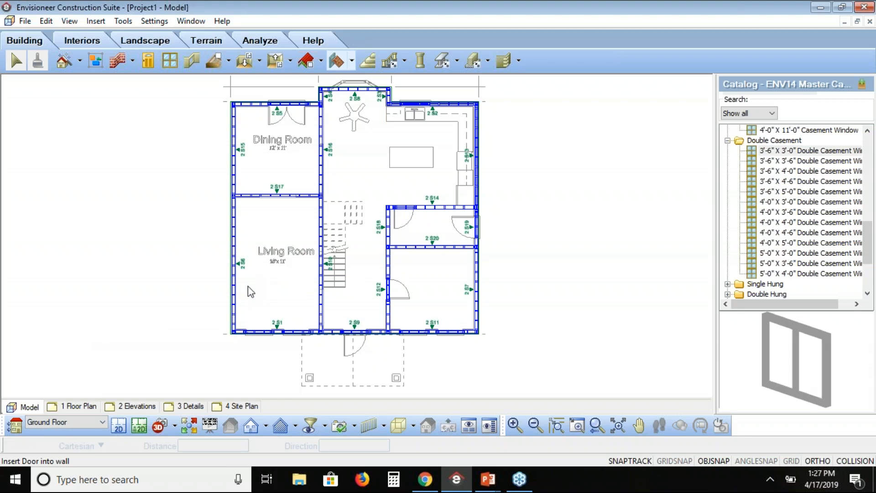
{"action": "left_click", "coordinate": [123, 21]}
{"action": "left_click", "coordinate": [140, 99]}
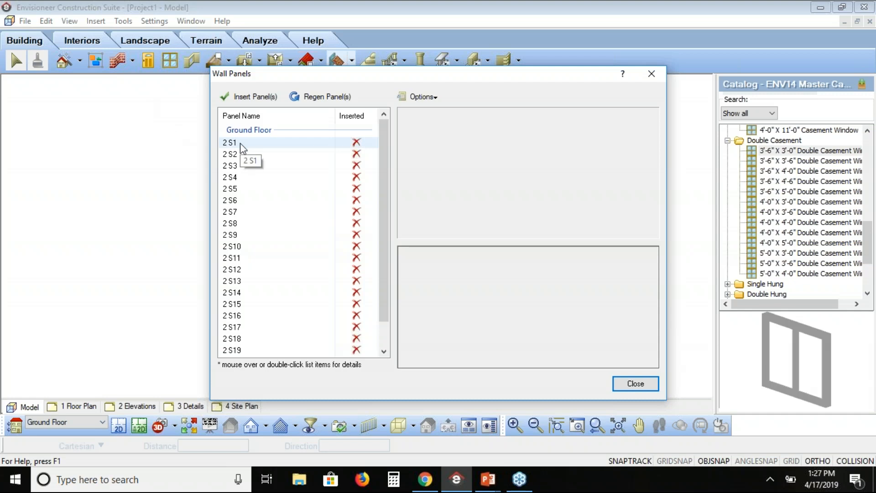
{"action": "left_click", "coordinate": [242, 166]}
{"action": "left_click", "coordinate": [243, 177]}
{"action": "left_click", "coordinate": [243, 189]}
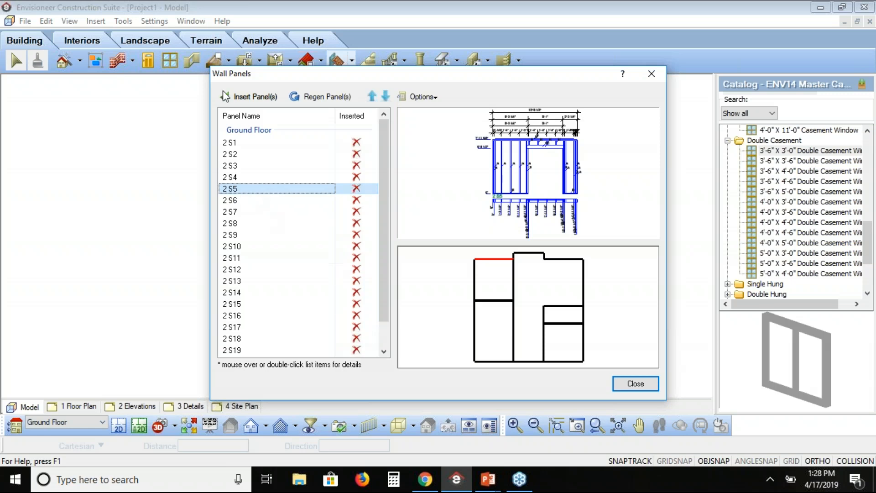
{"action": "left_click", "coordinate": [265, 97]}
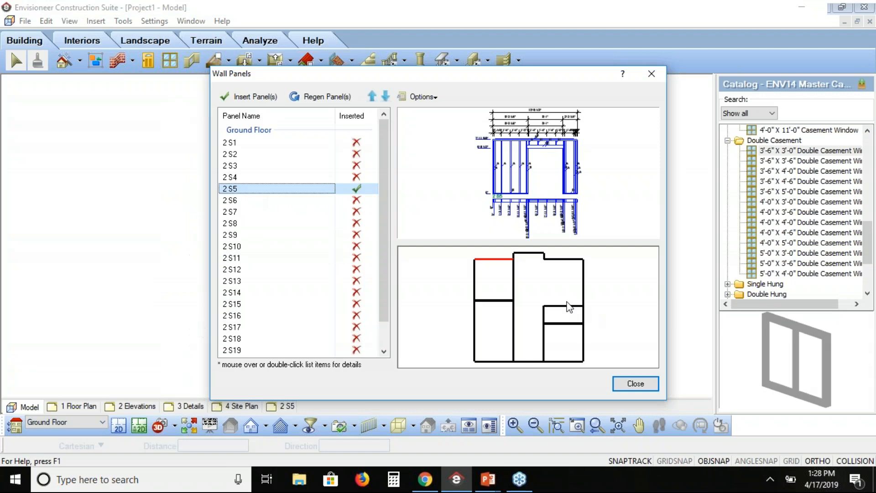
{"action": "left_click", "coordinate": [636, 383]}
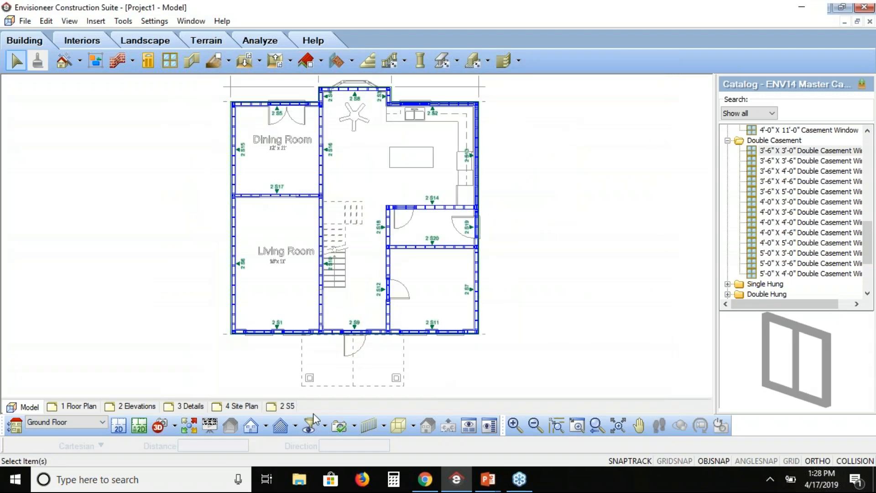
Examine the 2 S5 panel sheet, including its stud layout, dimensions and the member table with usage, description, count and length
{"action": "left_click", "coordinate": [291, 408]}
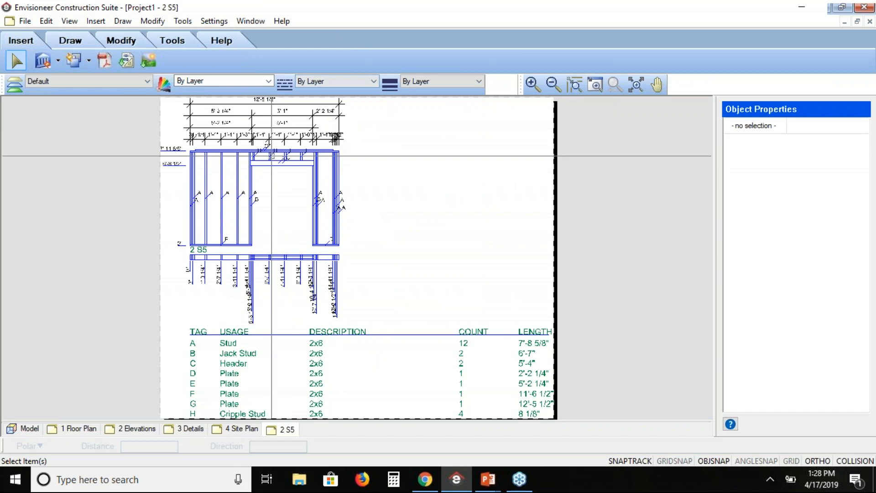
{"action": "mouse_move", "coordinate": [371, 141]}
{"action": "left_mouse_down"}
{"action": "mouse_move", "coordinate": [249, 298]}
{"action": "mouse_move", "coordinate": [178, 297]}
{"action": "left_mouse_up"}
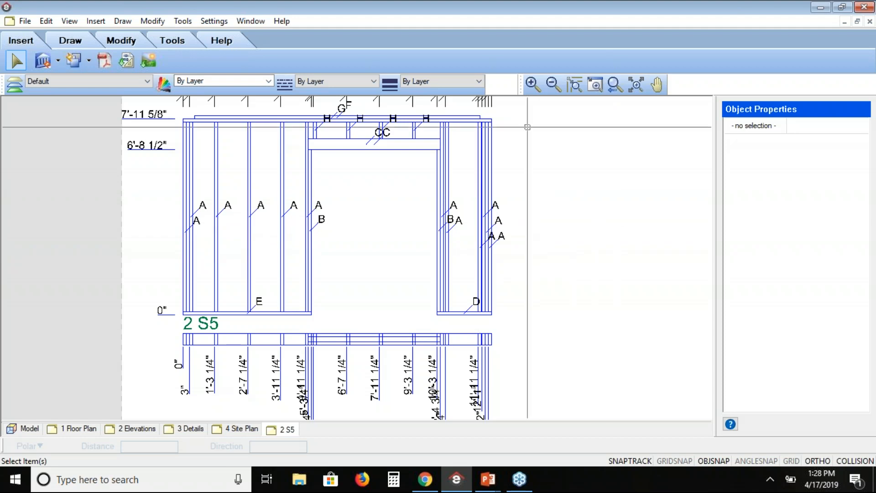
{"action": "left_click_drag", "start_coordinate": [506, 396], "coordinate": [508, 337]}
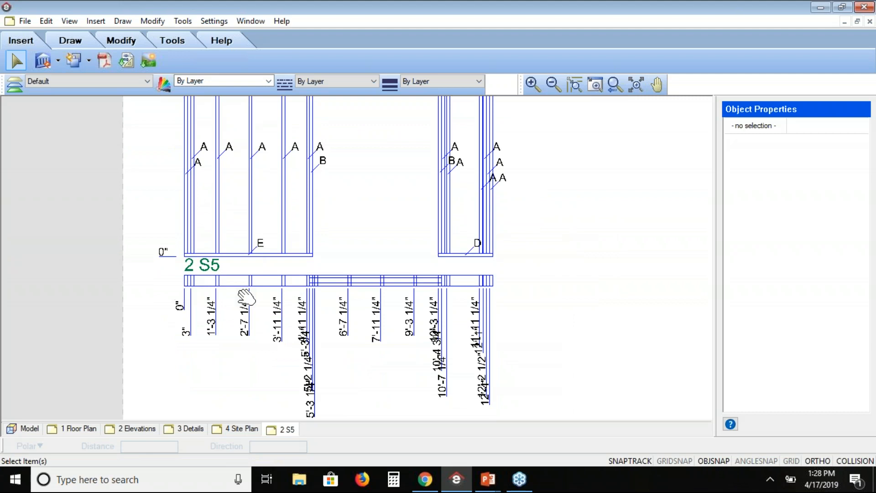
{"action": "mouse_move", "coordinate": [573, 364]}
{"action": "left_mouse_down"}
{"action": "mouse_move", "coordinate": [569, 143]}
{"action": "mouse_move", "coordinate": [563, 322]}
{"action": "left_mouse_up"}
{"action": "left_click_drag", "start_coordinate": [375, 162], "coordinate": [375, 201]}
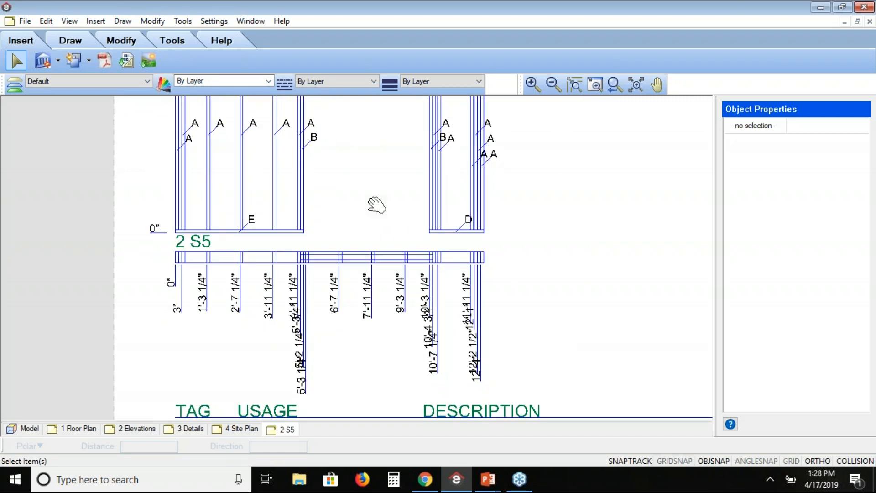
{"action": "left_click_drag", "start_coordinate": [580, 302], "coordinate": [559, 228]}
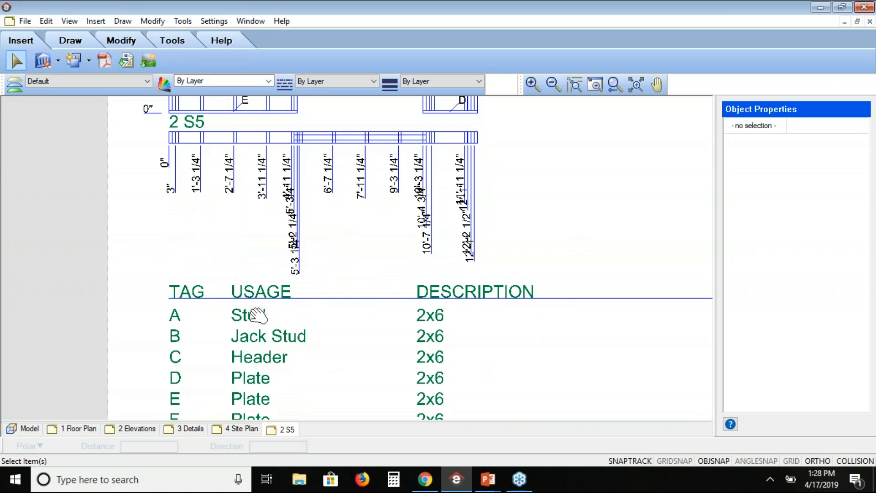
{"action": "left_click_drag", "start_coordinate": [557, 355], "coordinate": [303, 350]}
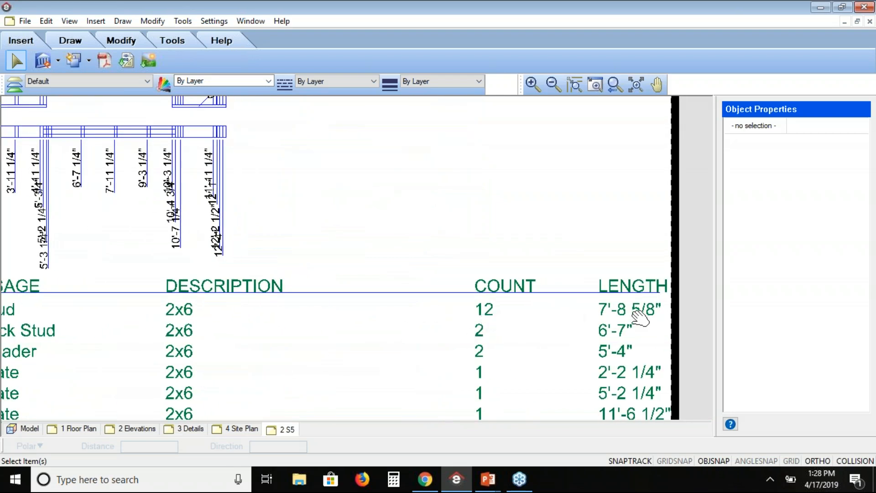
{"action": "left_click", "coordinate": [614, 85]}
{"action": "left_click", "coordinate": [613, 86]}
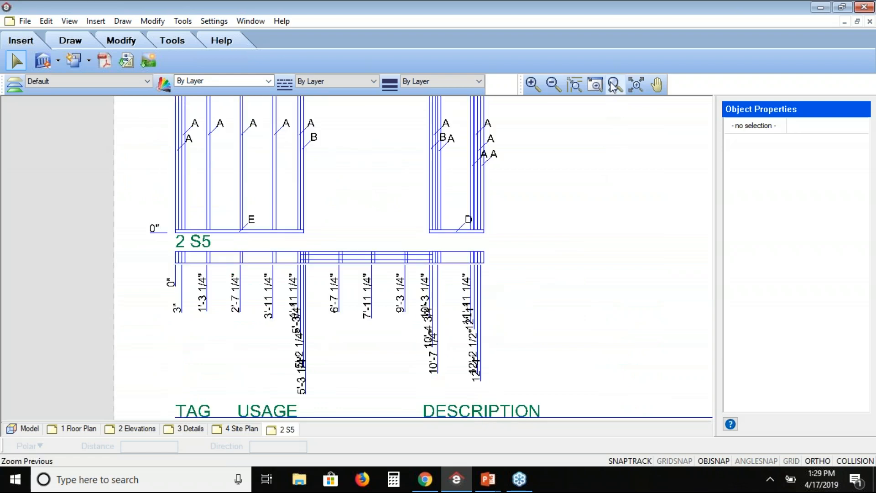
{"action": "left_click", "coordinate": [614, 84]}
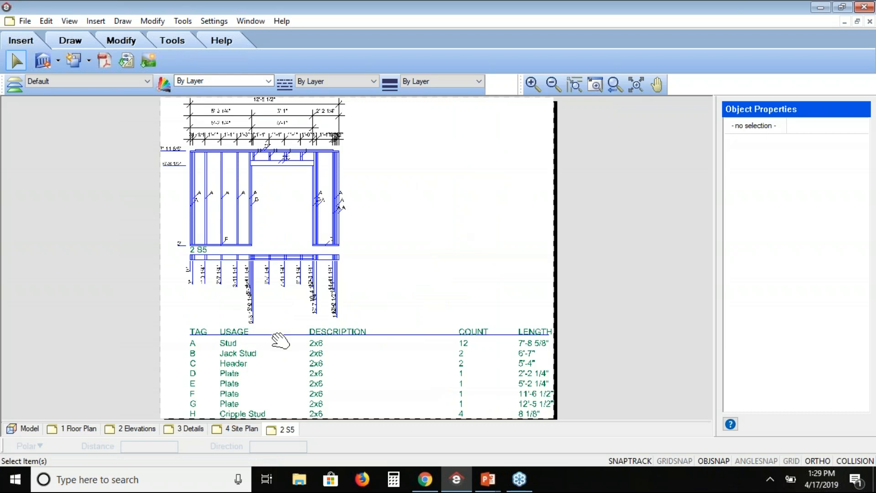
Return to the model's floor plan and display all elements except the framing
{"action": "left_click", "coordinate": [23, 428]}
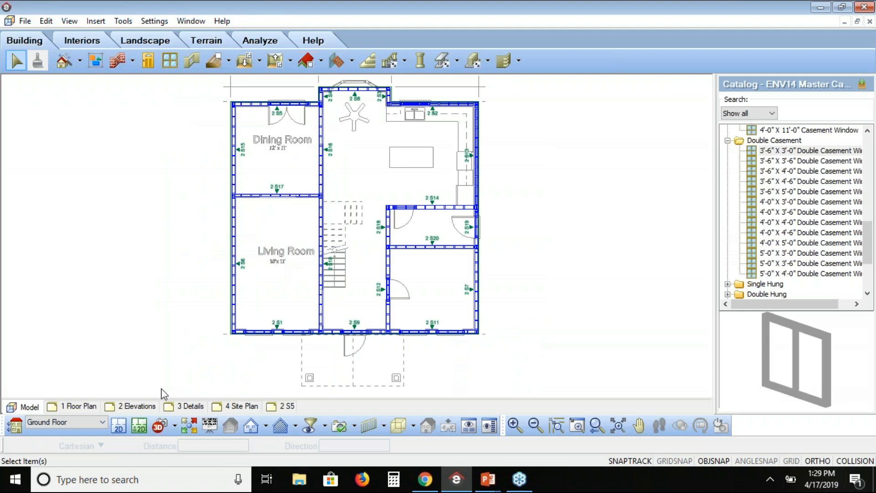
{"action": "left_click", "coordinate": [69, 21]}
{"action": "mouse_move", "coordinate": [151, 212]}
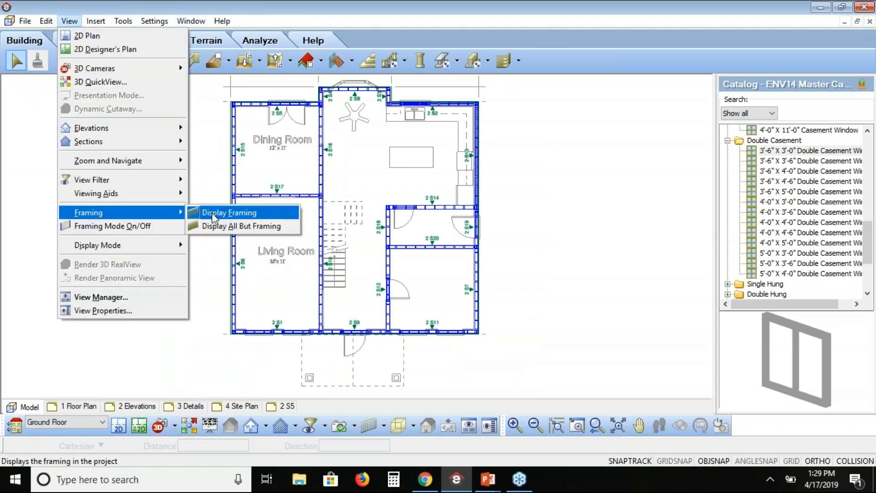
{"action": "left_click", "coordinate": [244, 227]}
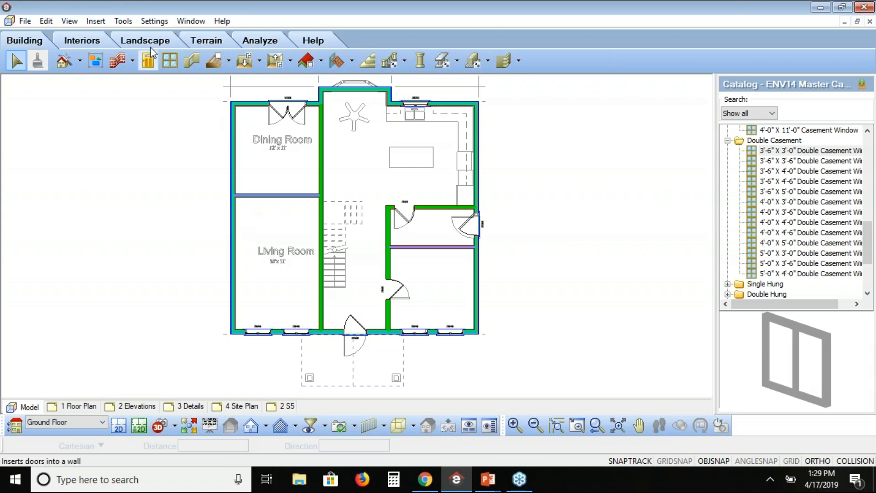
Insert two 4'-0" X 6'-8" rectangular openings in the long interior wall, one into the dining room and one into the living room
{"action": "left_click", "coordinate": [188, 61]}
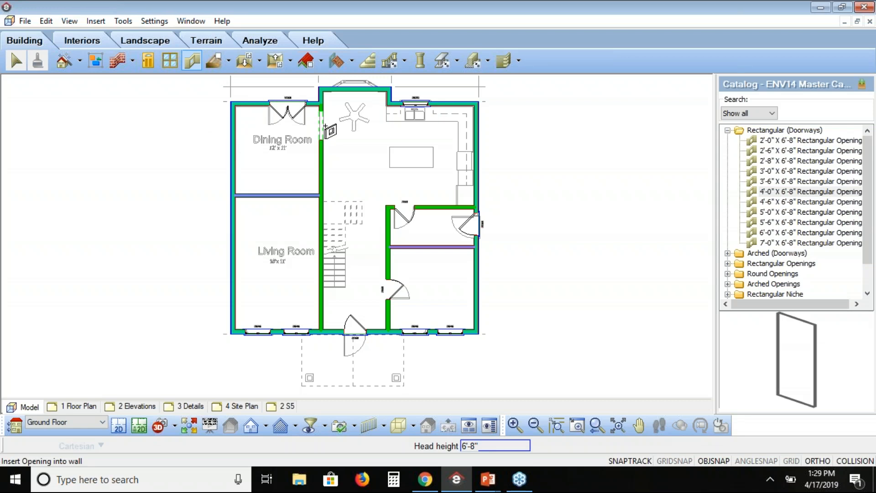
{"action": "left_click", "coordinate": [325, 126]}
{"action": "left_click", "coordinate": [370, 312]}
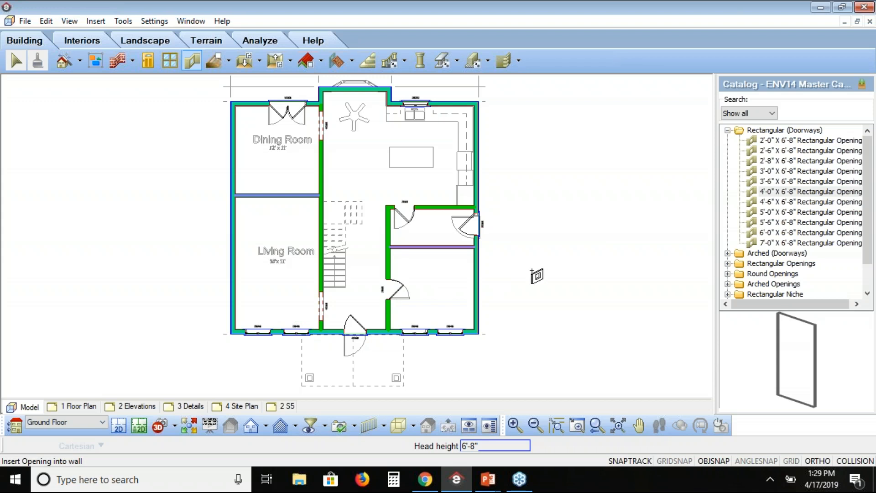
{"action": "right_click", "coordinate": [563, 274]}
{"action": "left_click", "coordinate": [579, 277]}
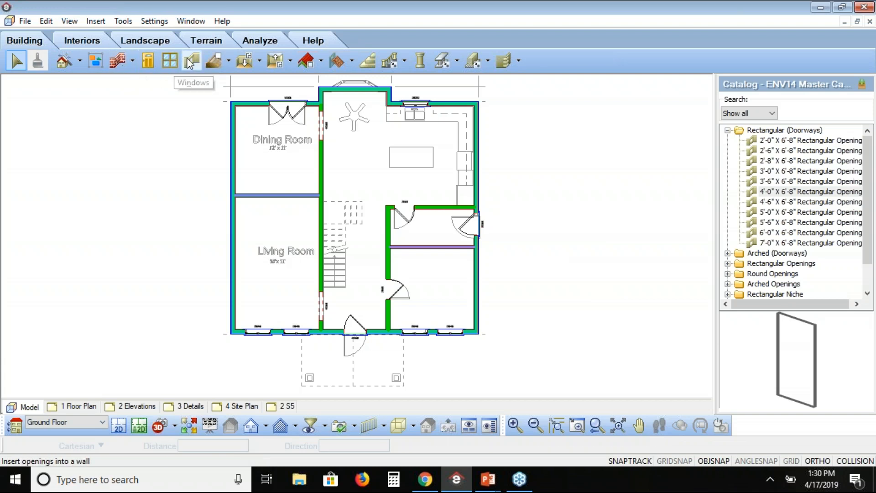
Open the 11 7/8" TJI 230 Floor System w/ 3/4" OSB for editing and set its joist direction to 0°
{"action": "left_click", "coordinate": [213, 61]}
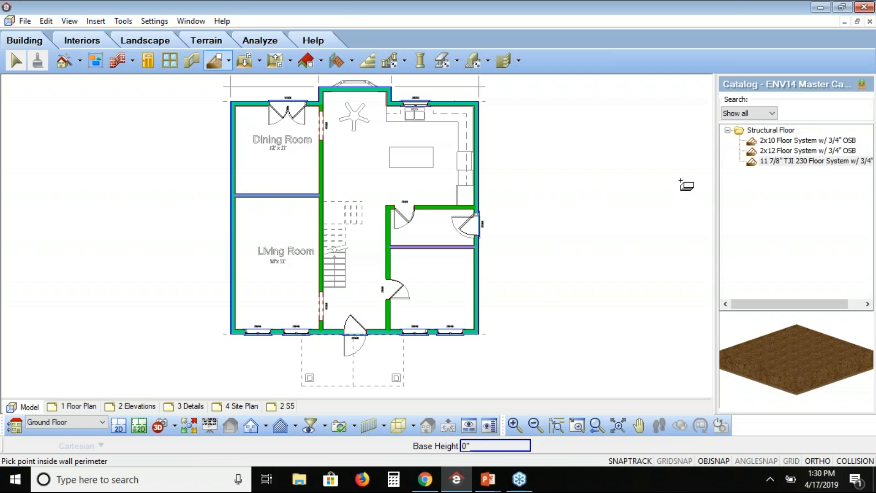
{"action": "double_click", "coordinate": [775, 162]}
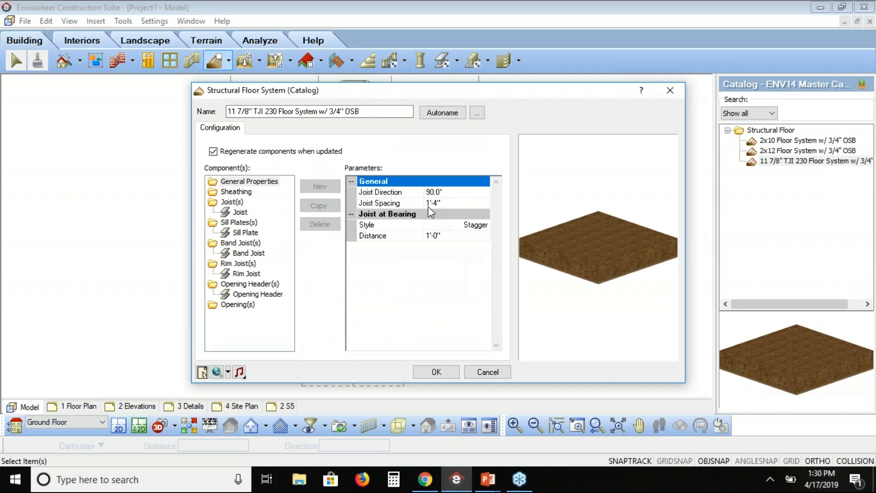
{"action": "left_click", "coordinate": [251, 183]}
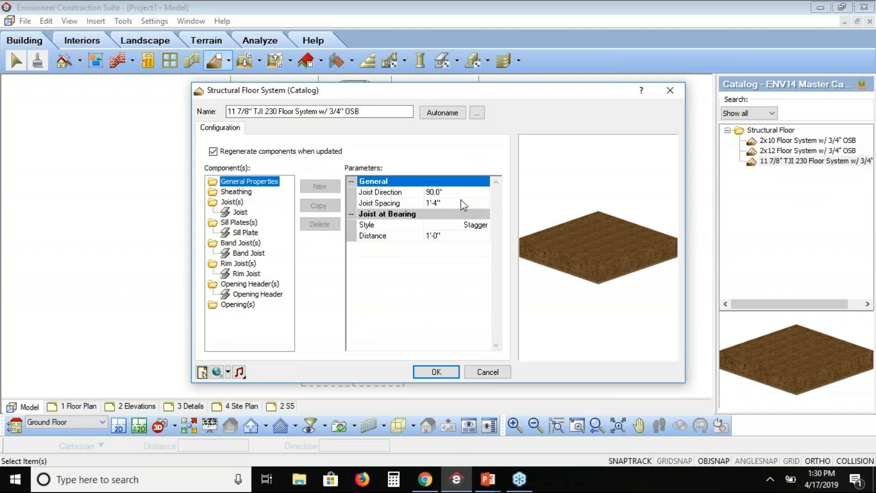
{"action": "key", "text": "Tab"}
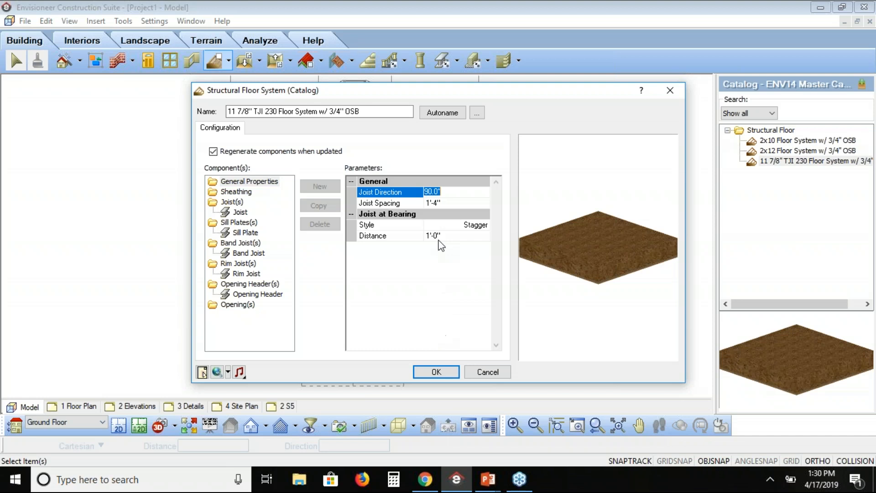
{"action": "type", "text": "0"}
{"action": "key", "text": "Tab"}
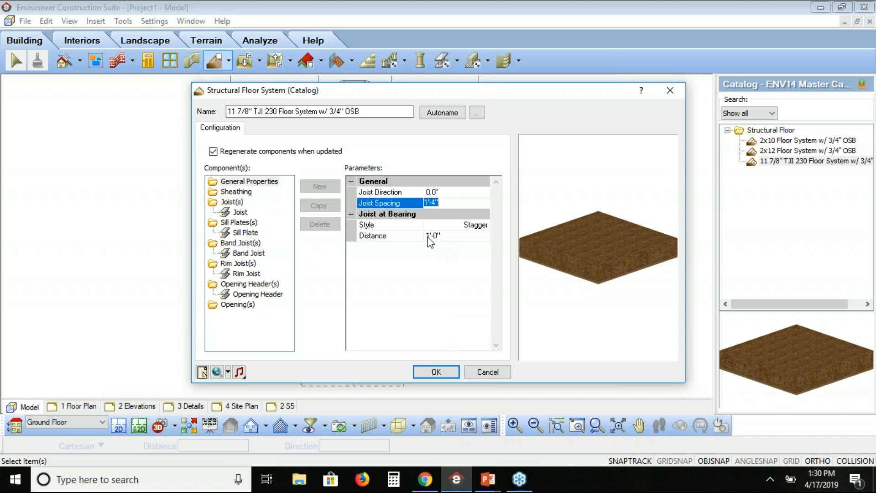
Examine the floor system's joist spacing and the style options and distance for joists at bearing
{"action": "left_click", "coordinate": [446, 203]}
{"action": "left_click", "coordinate": [473, 229]}
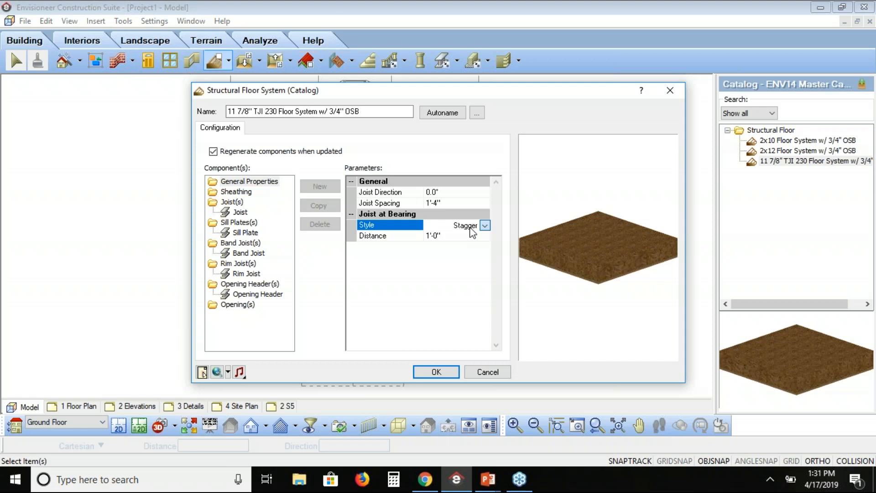
{"action": "left_click", "coordinate": [439, 238]}
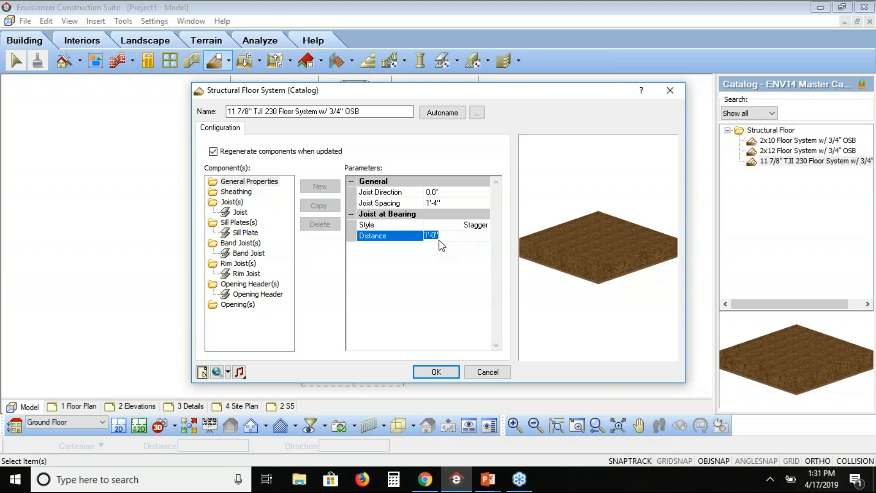
{"action": "left_click", "coordinate": [483, 227]}
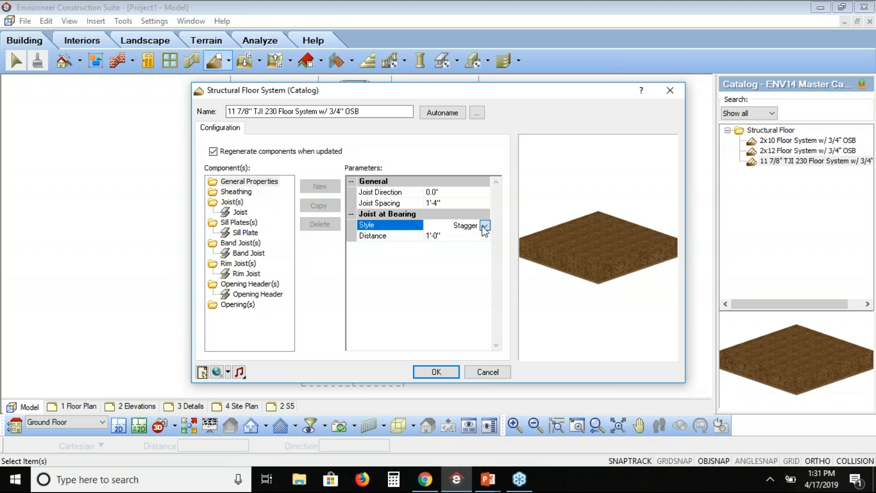
{"action": "left_click", "coordinate": [485, 226]}
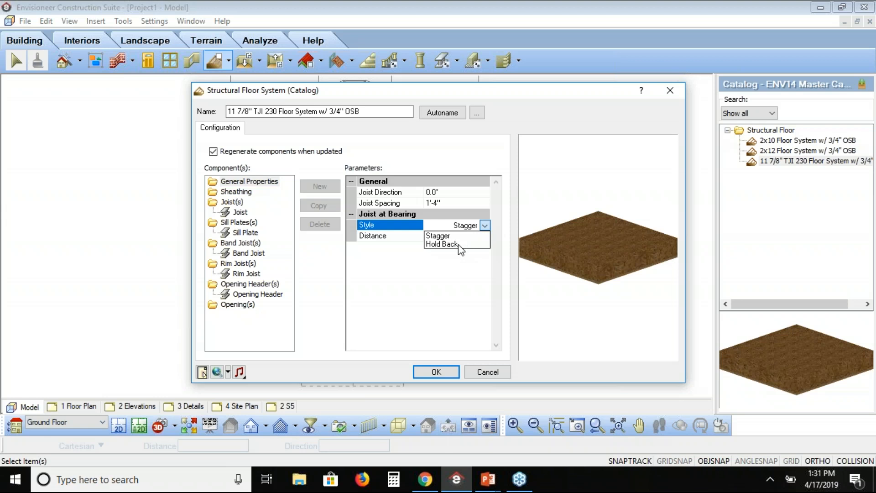
{"action": "left_click", "coordinate": [419, 259]}
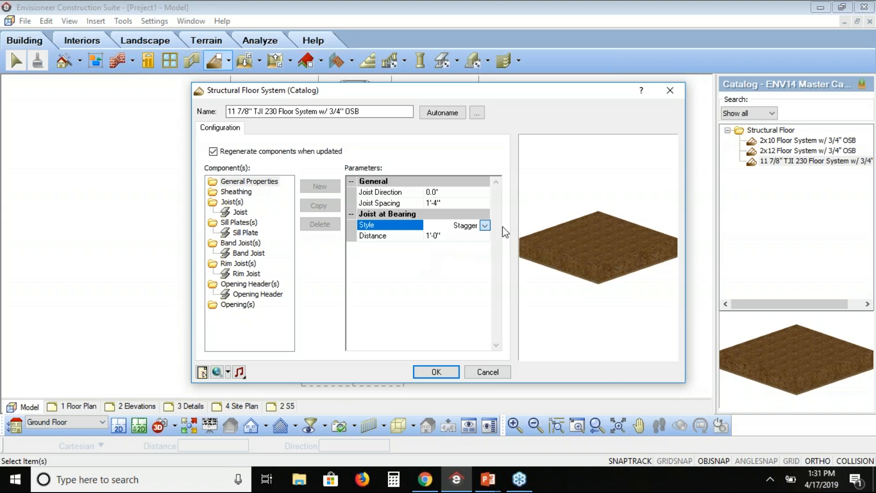
Review the floor system's sheathing, quantity phase, joist and sill plate parameters, and accept the edited catalog element
{"action": "left_click", "coordinate": [239, 192]}
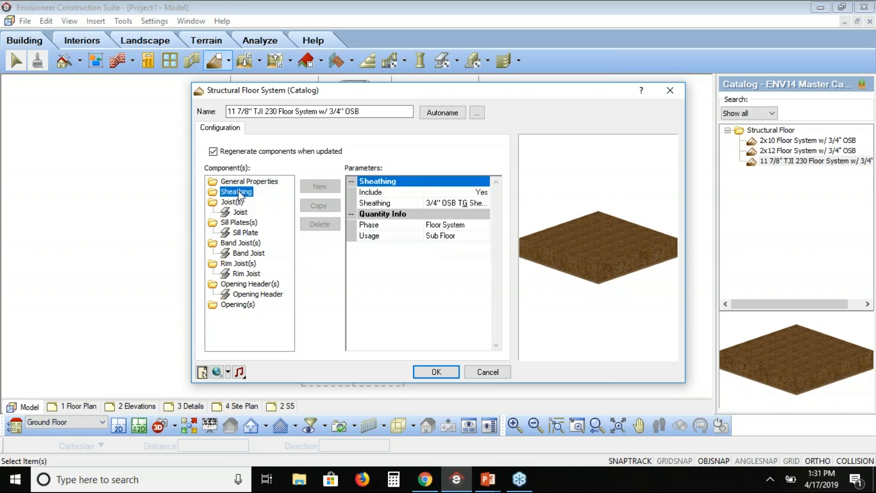
{"action": "left_click", "coordinate": [474, 203]}
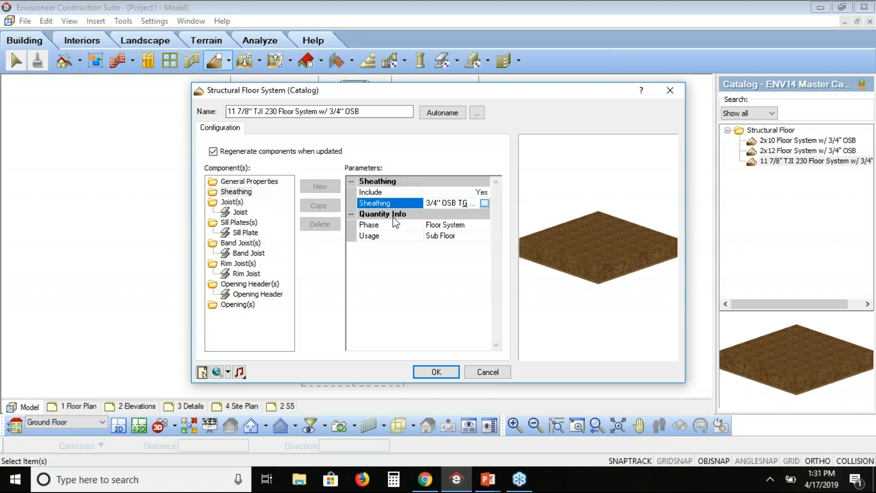
{"action": "left_click", "coordinate": [443, 227]}
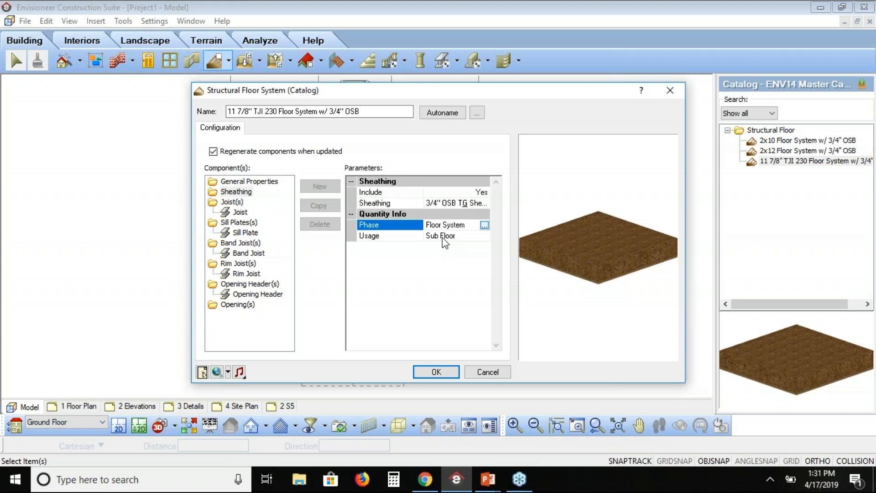
{"action": "left_click", "coordinate": [240, 211]}
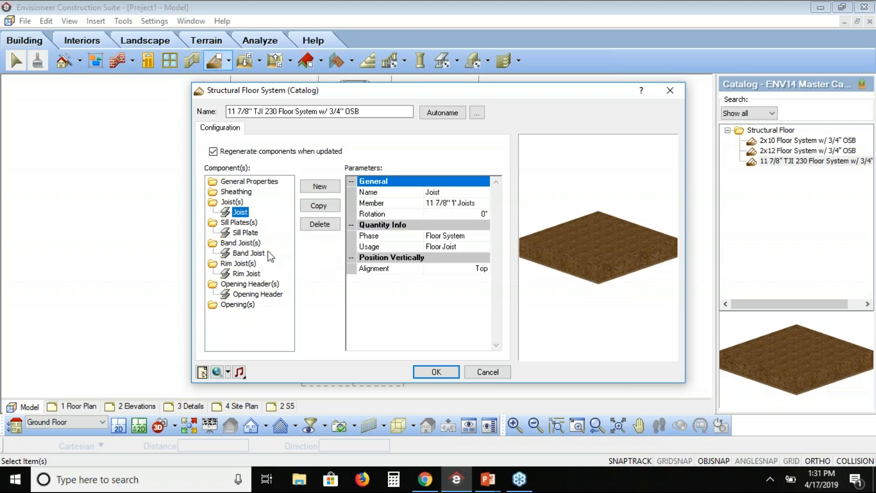
{"action": "left_click", "coordinate": [246, 234]}
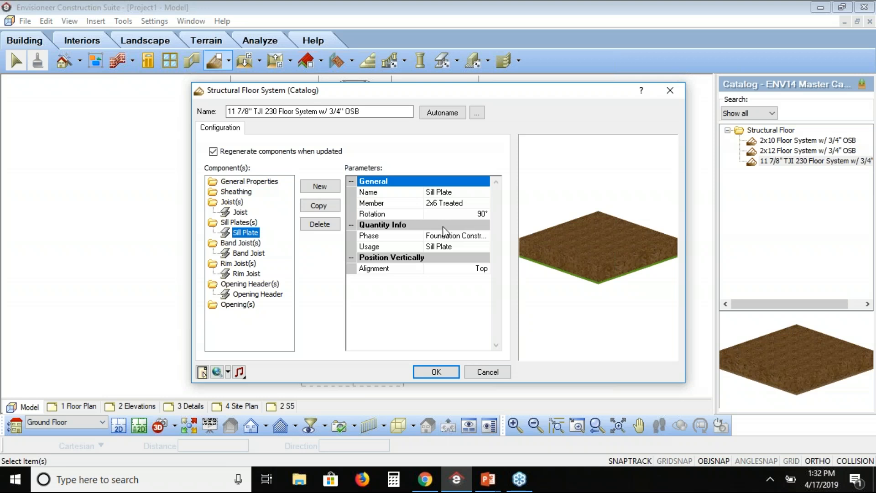
{"action": "left_click", "coordinate": [436, 372]}
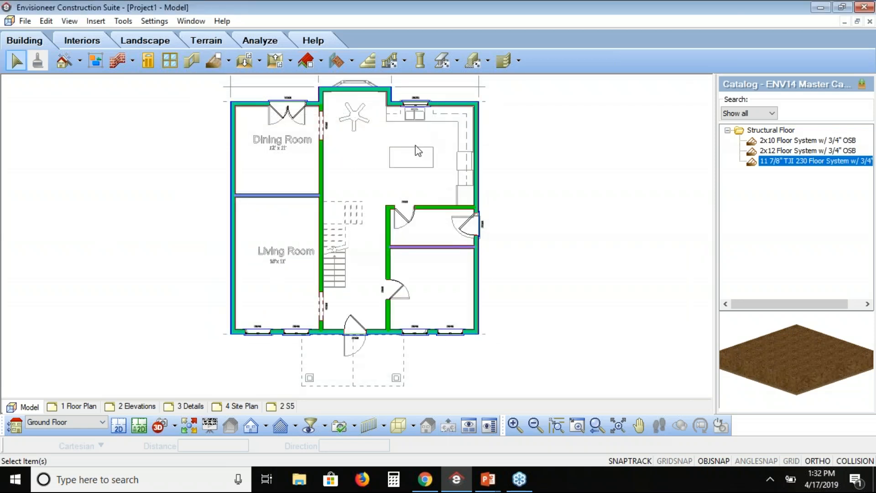
Insert the 11 7/8" TJI 230 floor system inside the exterior walls at base height 0" and display the Structural Floor Framing on all locations
{"action": "left_click", "coordinate": [765, 162]}
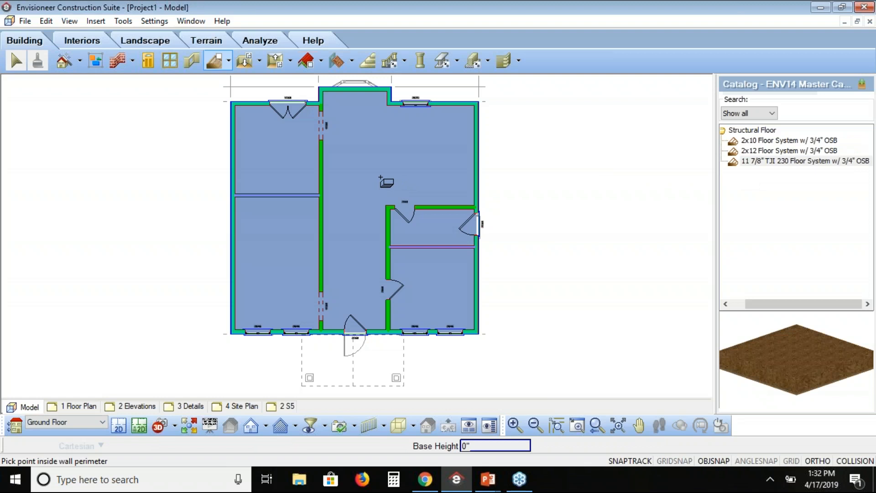
{"action": "left_click", "coordinate": [381, 177]}
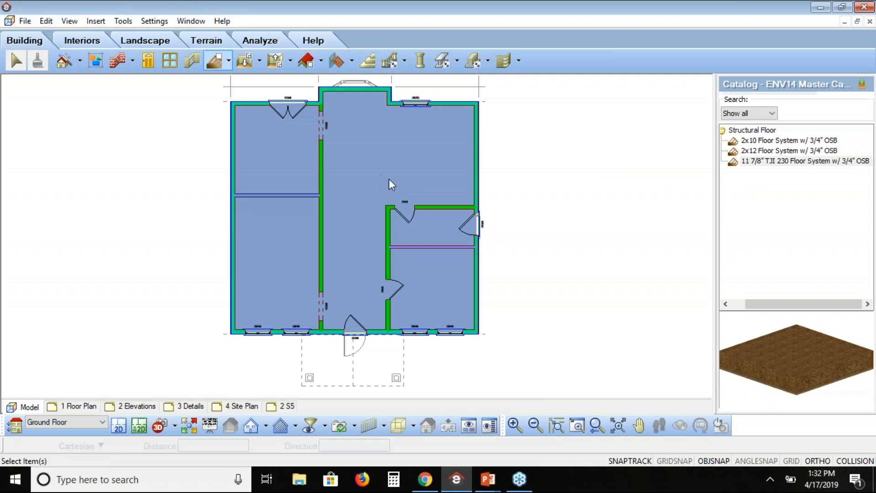
{"action": "left_click", "coordinate": [309, 427]}
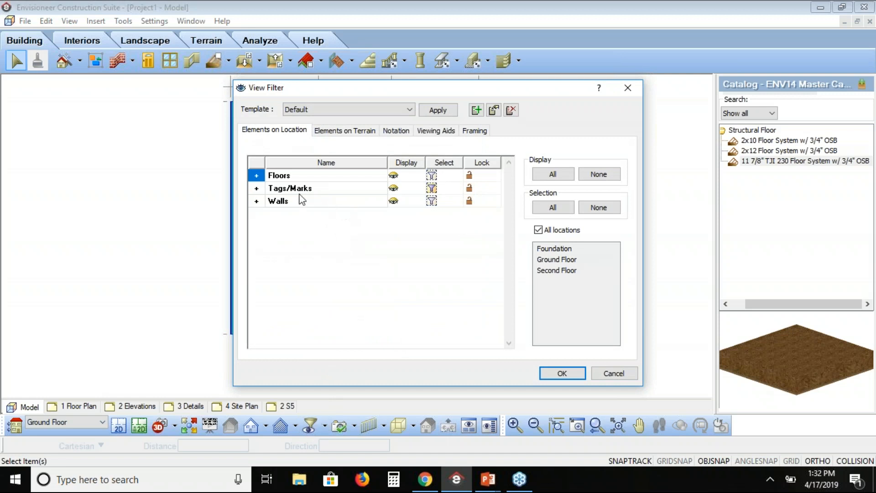
{"action": "left_click", "coordinate": [256, 175]}
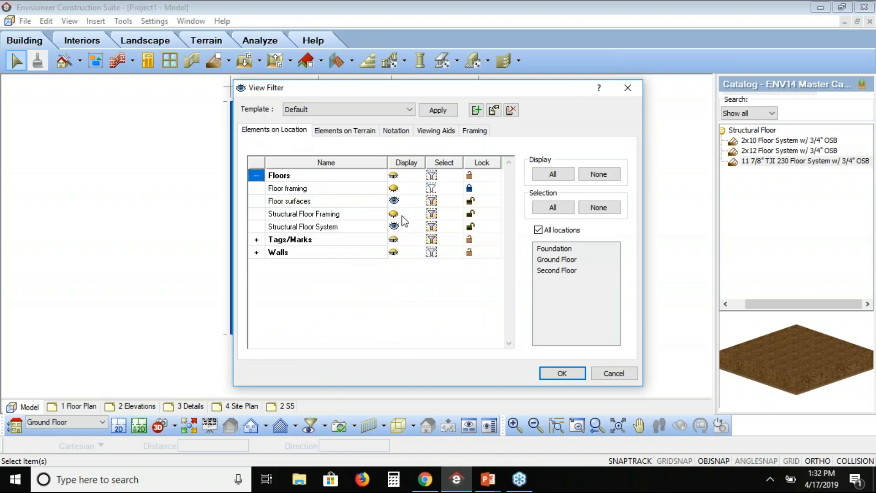
{"action": "left_click", "coordinate": [395, 214]}
{"action": "left_click", "coordinate": [557, 374]}
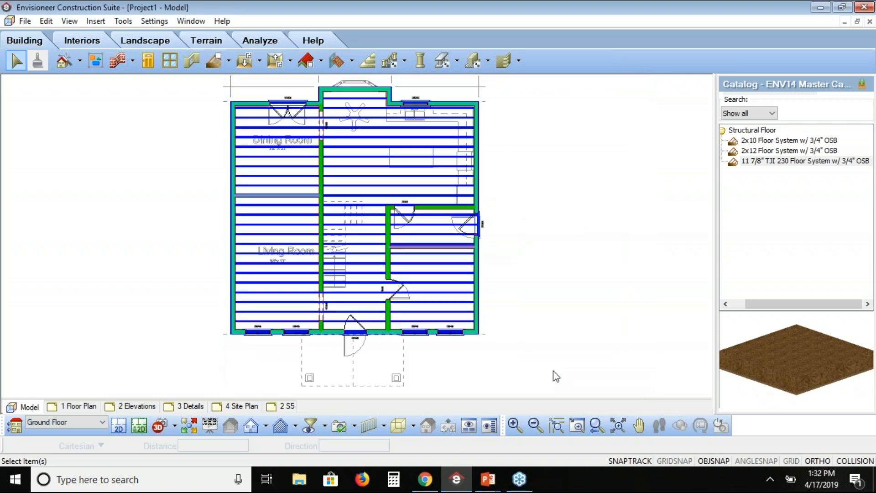
Insert a bearing line in the structural floor along the long interior wall beside the dining and living rooms, between the front and rear exterior walls
{"action": "left_click", "coordinate": [478, 168]}
{"action": "left_click", "coordinate": [480, 166]}
{"action": "left_click", "coordinate": [479, 166]}
{"action": "left_click", "coordinate": [480, 166]}
{"action": "left_click", "coordinate": [480, 166]}
{"action": "left_click", "coordinate": [479, 166]}
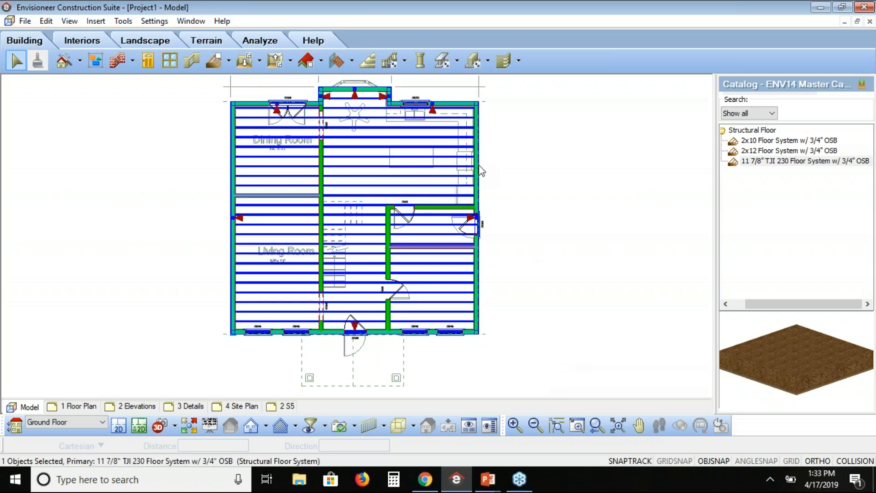
{"action": "right_click", "coordinate": [511, 158]}
{"action": "mouse_move", "coordinate": [548, 347]}
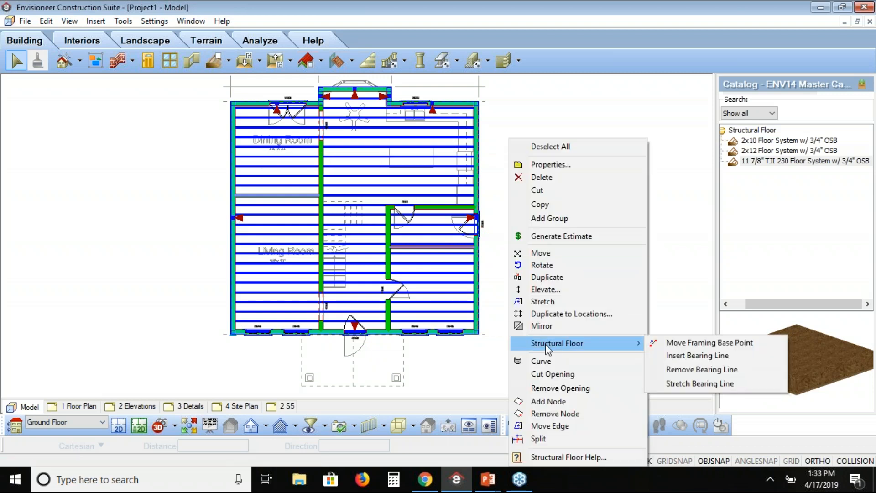
{"action": "left_click", "coordinate": [728, 357]}
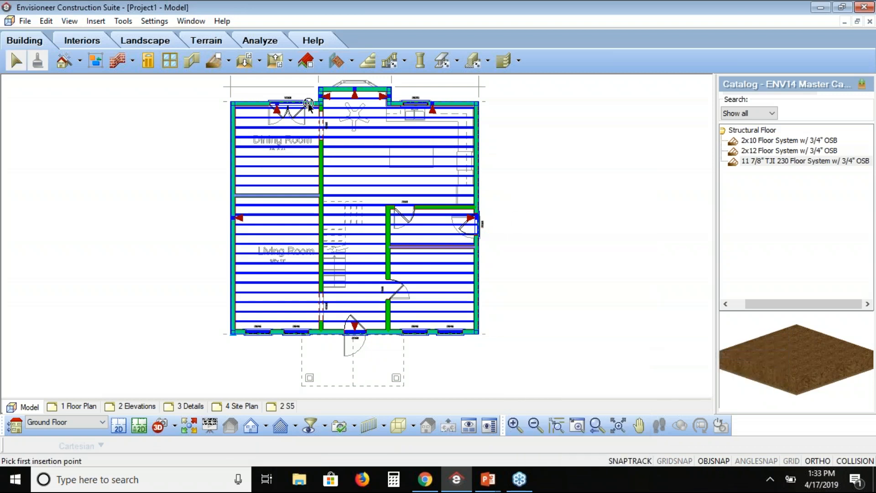
{"action": "left_click", "coordinate": [321, 102]}
{"action": "left_click", "coordinate": [321, 332]}
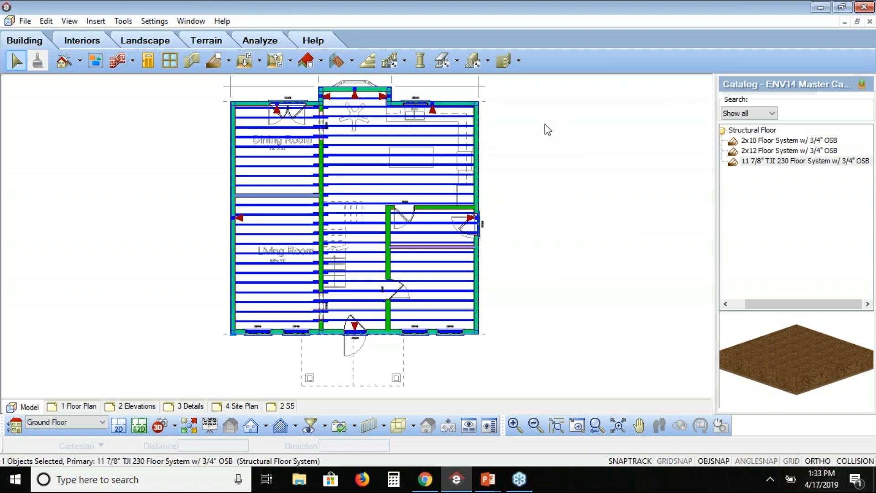
Insert a second bearing line in line with the interior wall on the hall's other side, spanning from the rear to the front exterior wall
{"action": "right_click", "coordinate": [532, 145]}
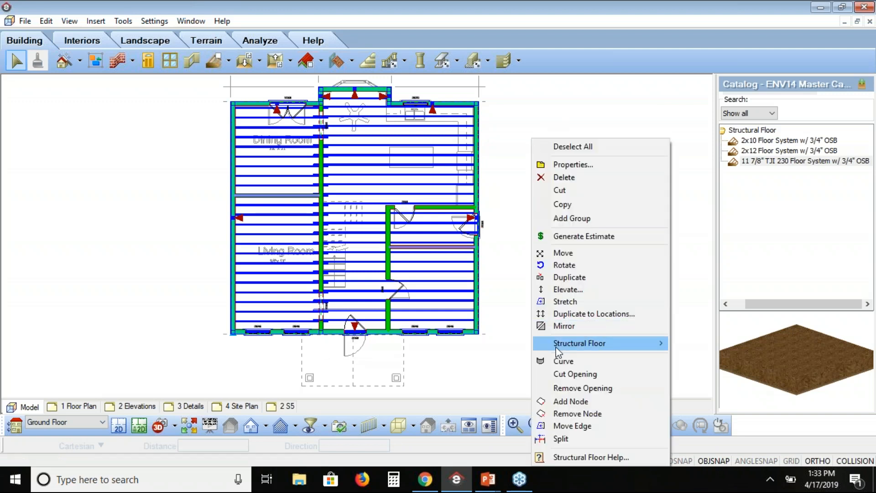
{"action": "mouse_move", "coordinate": [555, 346]}
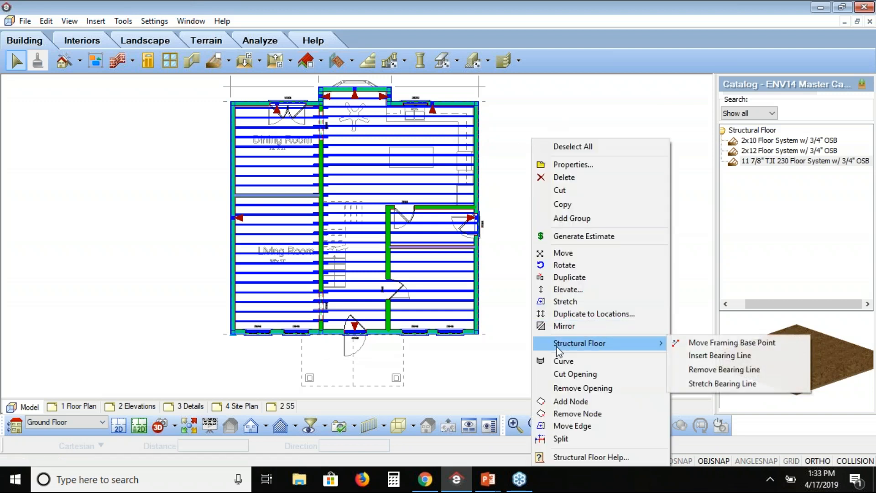
{"action": "left_click", "coordinate": [732, 357]}
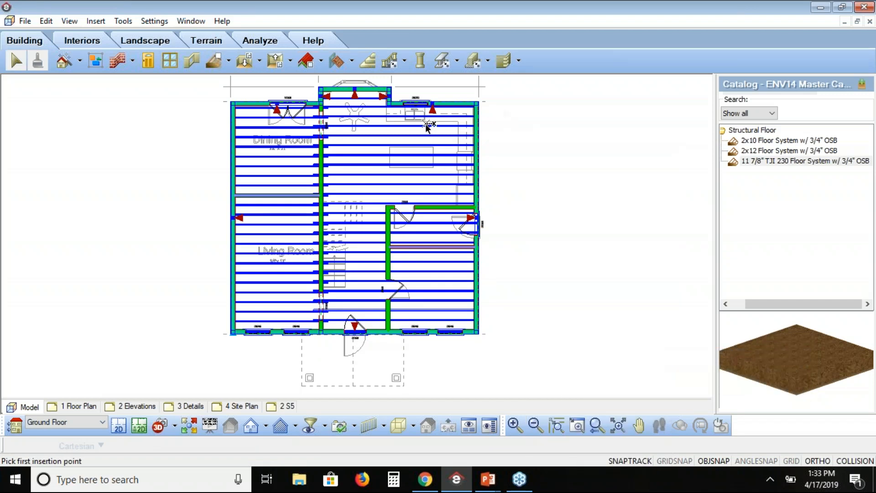
{"action": "left_click", "coordinate": [388, 103]}
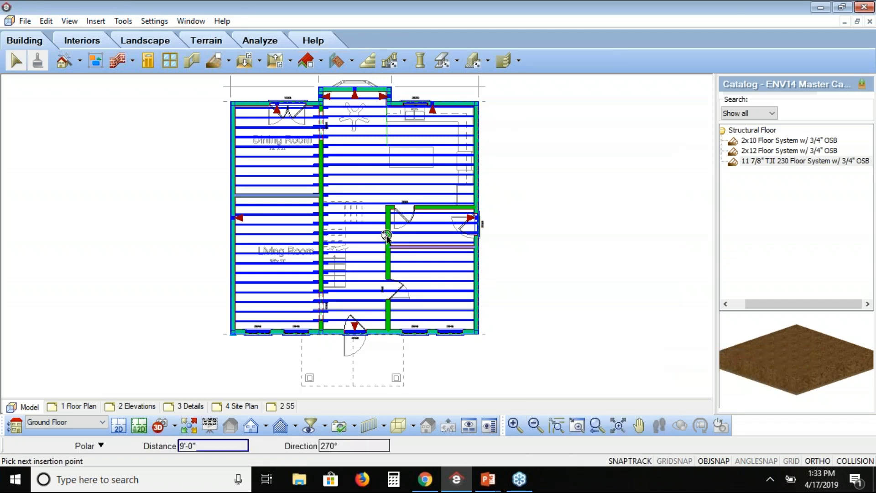
{"action": "left_click", "coordinate": [389, 330]}
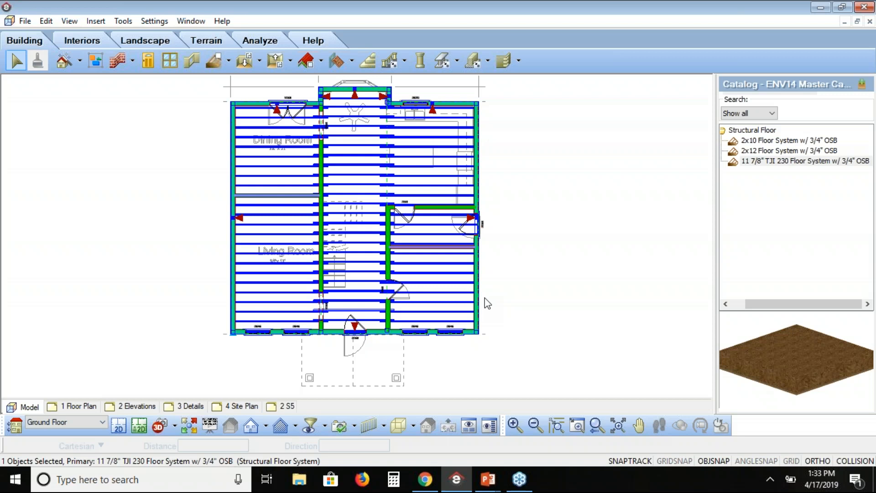
Generate the project estimate and narrow the item code column in the quantity report
{"action": "left_click", "coordinate": [131, 23]}
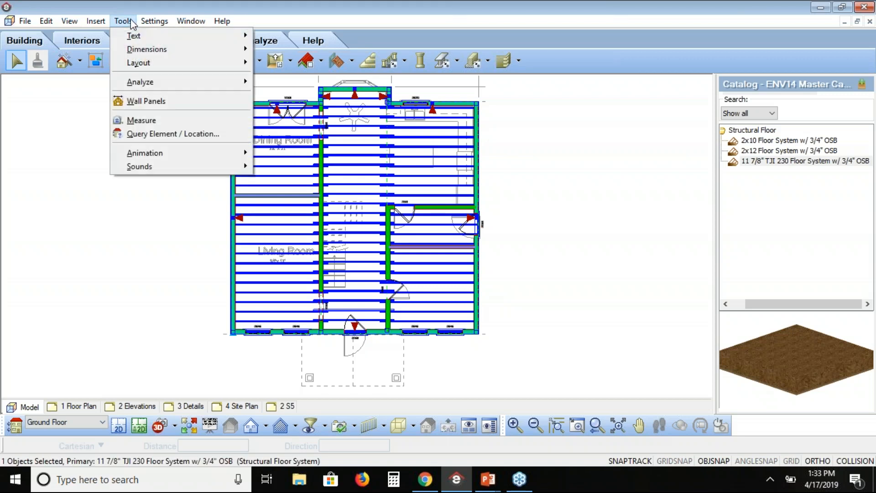
{"action": "mouse_move", "coordinate": [143, 86]}
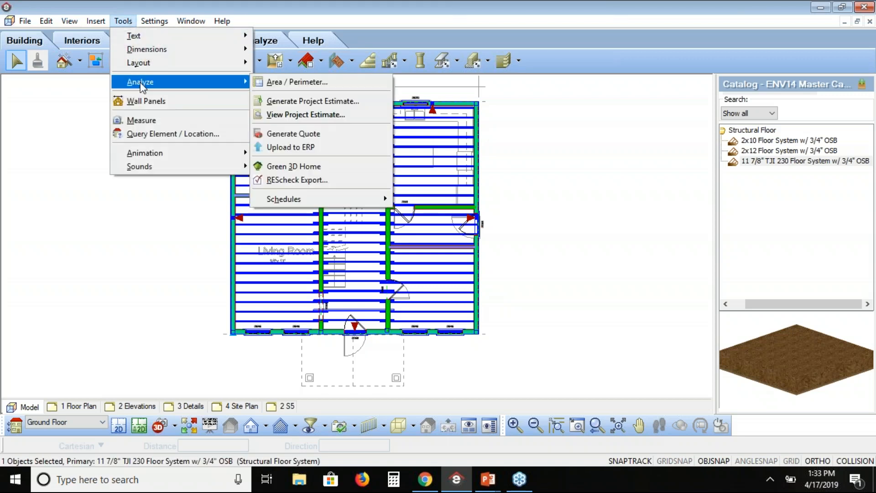
{"action": "left_click", "coordinate": [317, 101]}
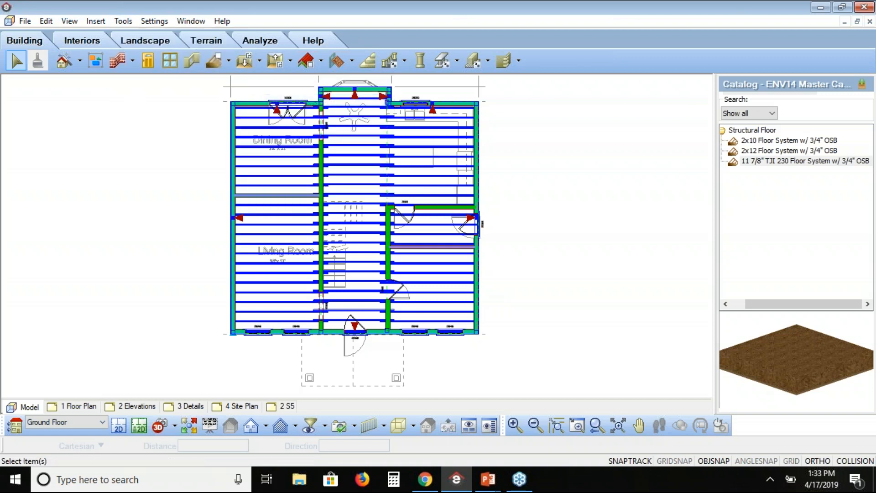
{"action": "left_click", "coordinate": [591, 52]}
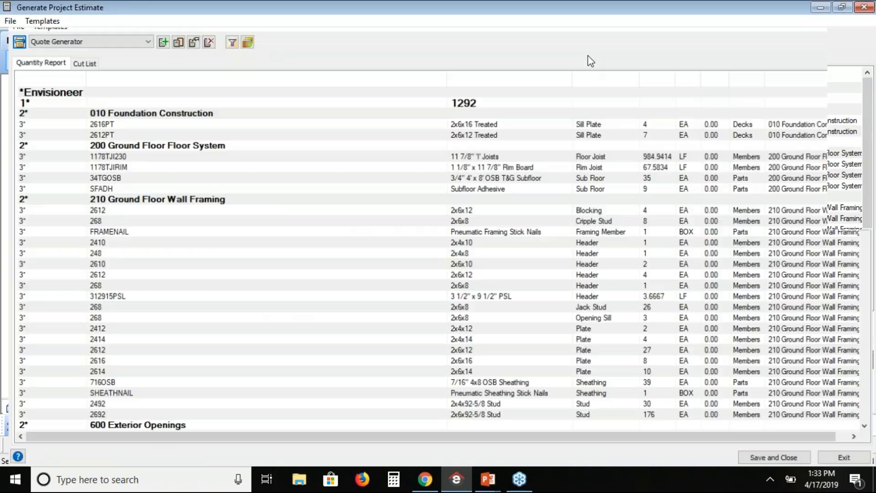
{"action": "left_click_drag", "start_coordinate": [443, 77], "coordinate": [315, 76]}
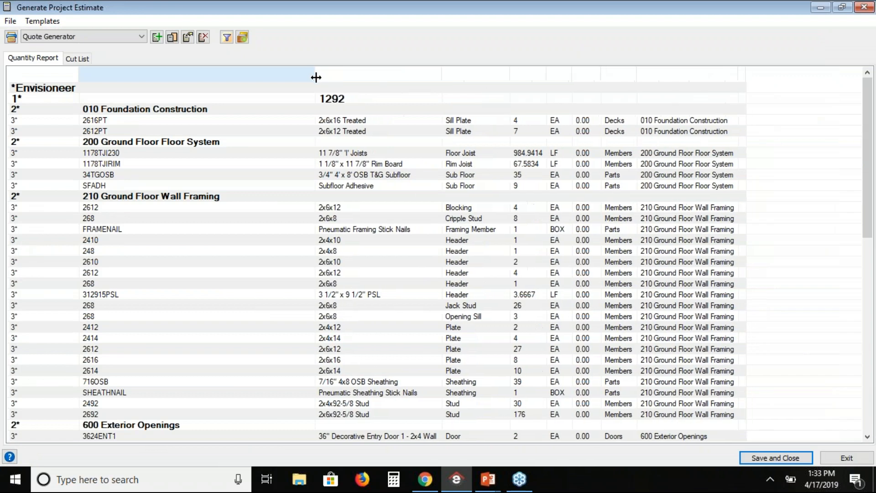
Examine the estimate's foundation sill plates and the ground floor system's joists, rim board, subfloor and adhesive
{"action": "left_click", "coordinate": [187, 115]}
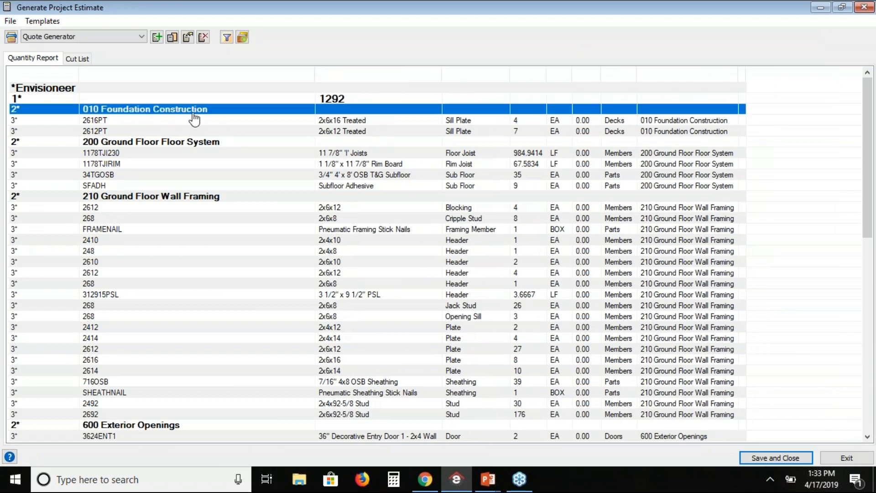
{"action": "left_click", "coordinate": [378, 122]}
{"action": "left_click", "coordinate": [379, 132]}
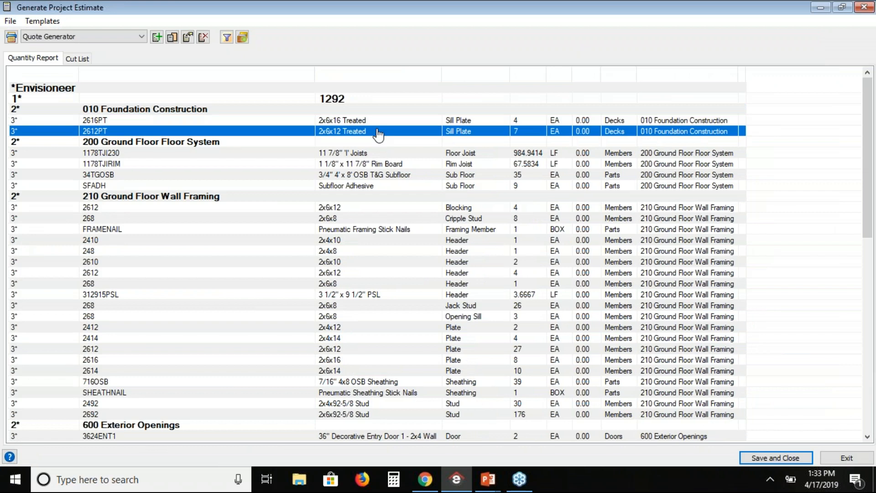
{"action": "left_click", "coordinate": [375, 154]}
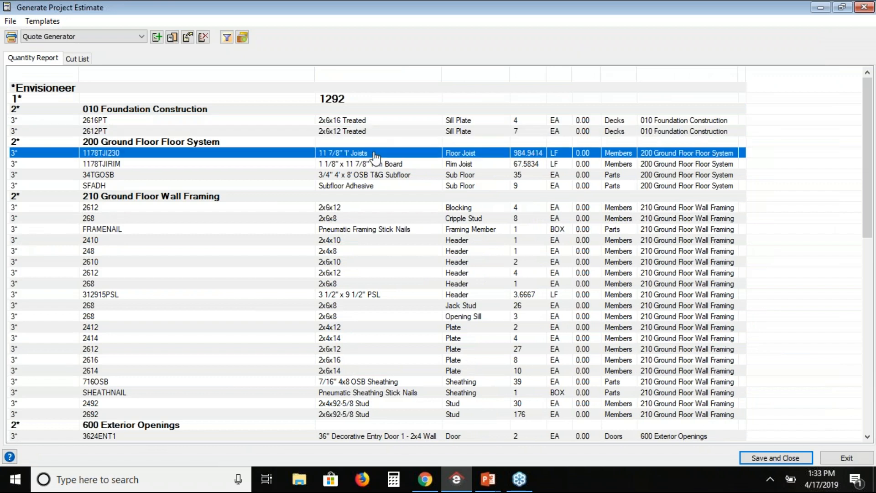
{"action": "left_click", "coordinate": [370, 166]}
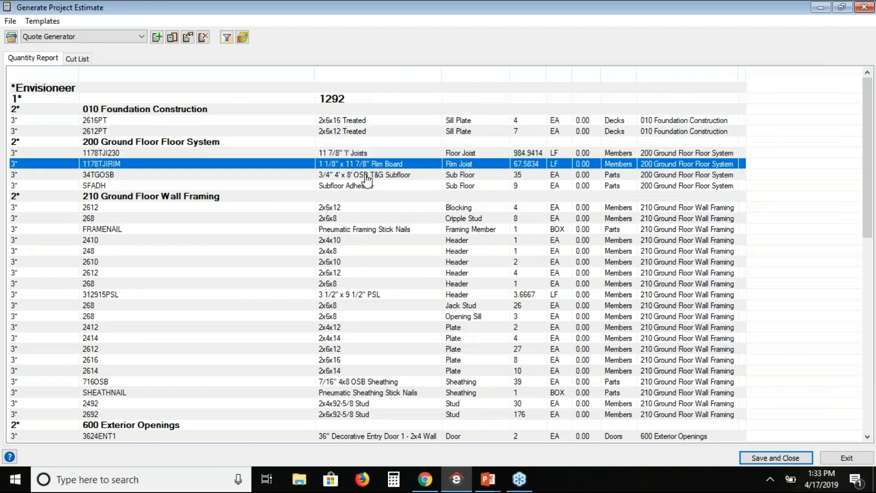
{"action": "left_click", "coordinate": [366, 175]}
{"action": "left_click", "coordinate": [363, 186]}
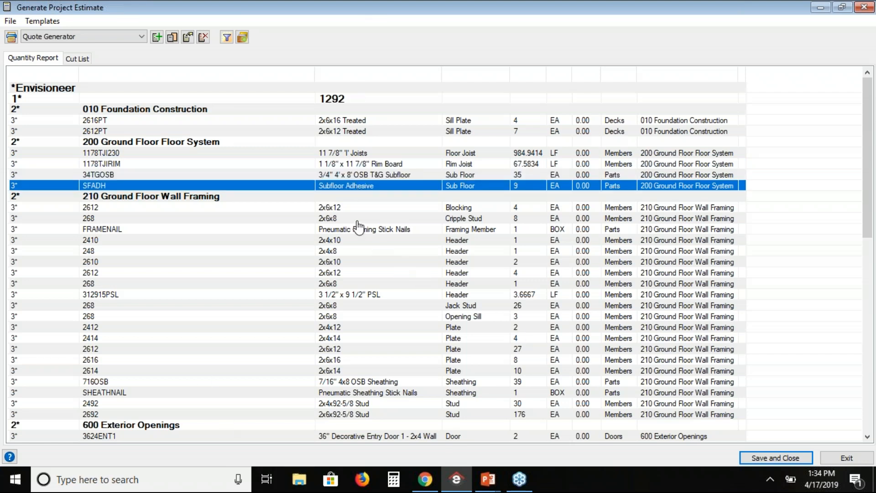
Examine the estimate's ground floor wall framing entries, including headers, cripple studs, blocking, wall studs and jack studs
{"action": "left_click_drag", "start_coordinate": [869, 220], "coordinate": [869, 244]}
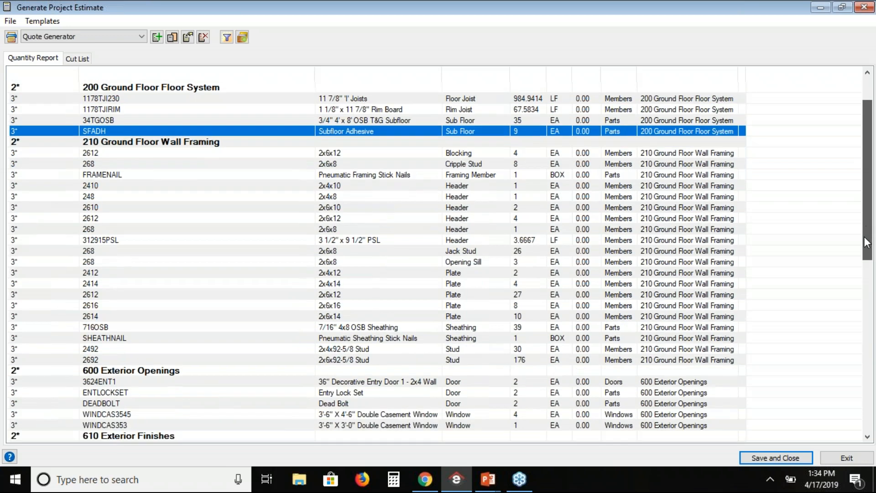
{"action": "left_click", "coordinate": [335, 191]}
{"action": "left_click", "coordinate": [334, 197]}
{"action": "left_click", "coordinate": [335, 208]}
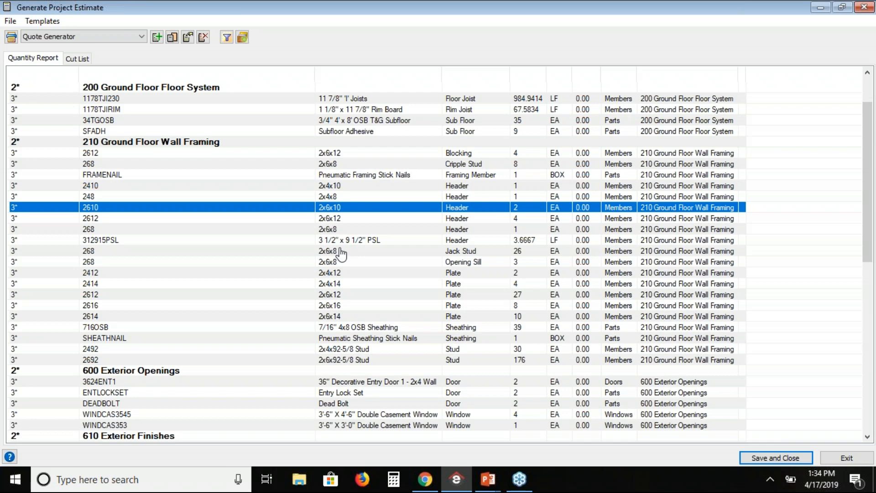
{"action": "left_click", "coordinate": [384, 165]}
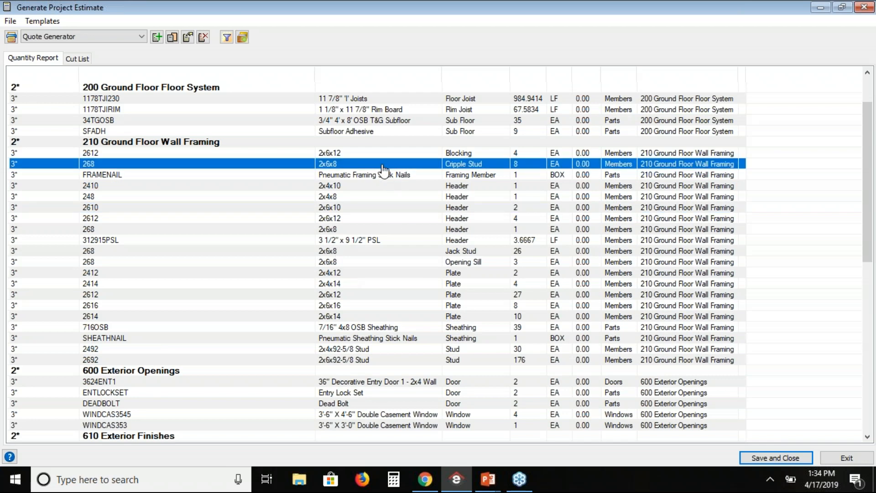
{"action": "left_click", "coordinate": [365, 154]}
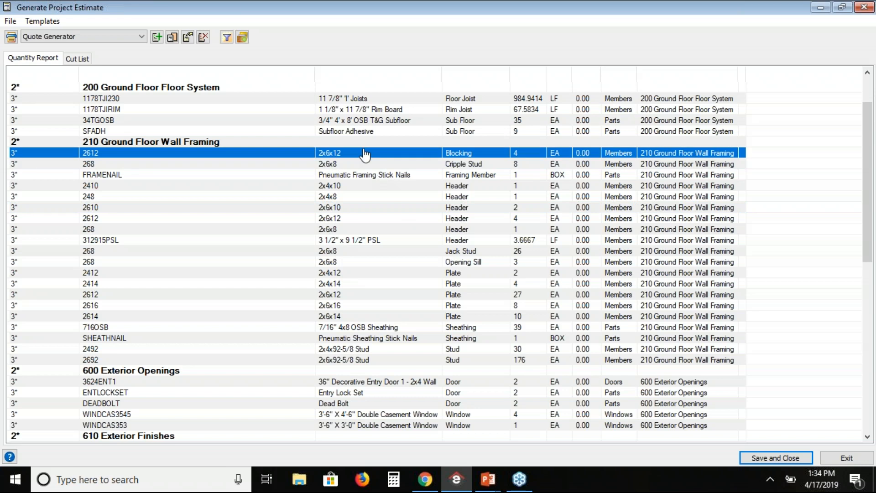
{"action": "left_click", "coordinate": [366, 348]}
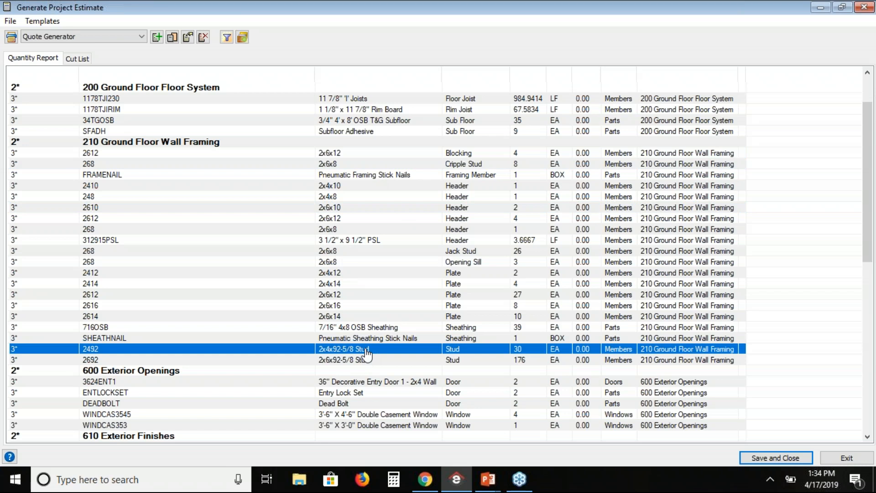
{"action": "left_click", "coordinate": [358, 252]}
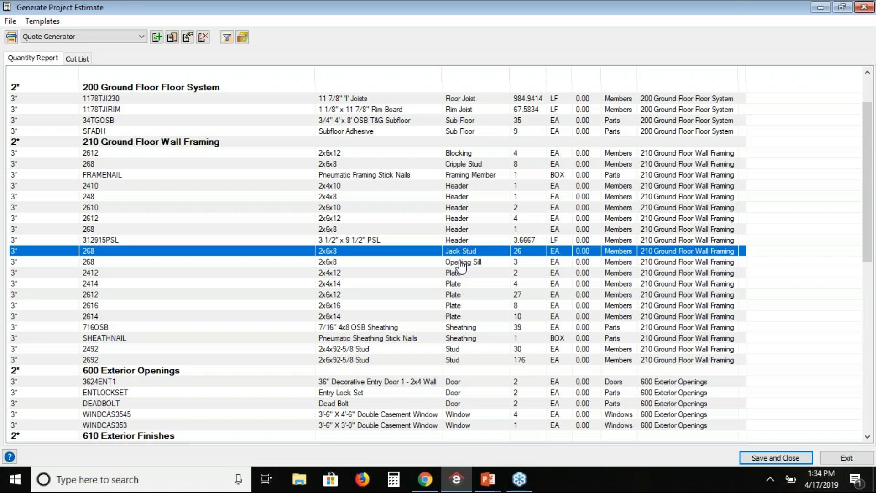
Examine the estimate's exterior openings, finishes, insulation, drywall and interior trim, and close the estimate without saving it
{"action": "scroll", "coordinate": [858, 280], "scroll_direction": "down", "scroll_amount": 3}
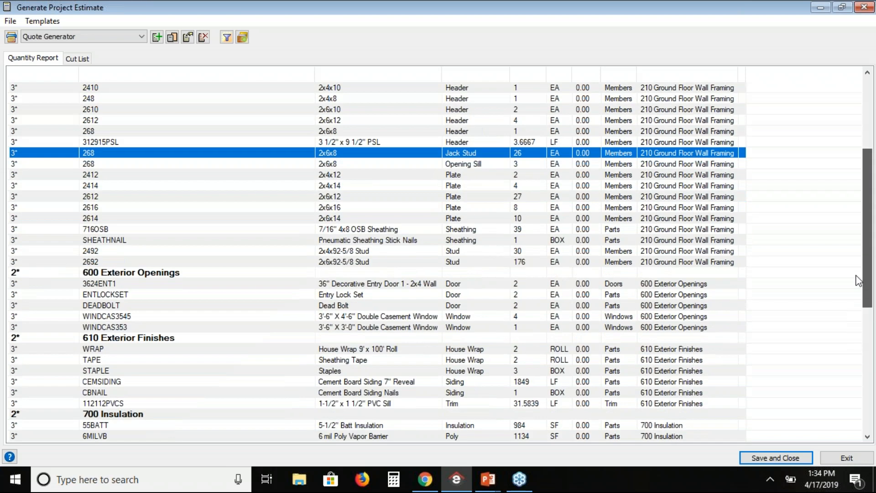
{"action": "left_click_drag", "start_coordinate": [856, 280], "coordinate": [856, 283]}
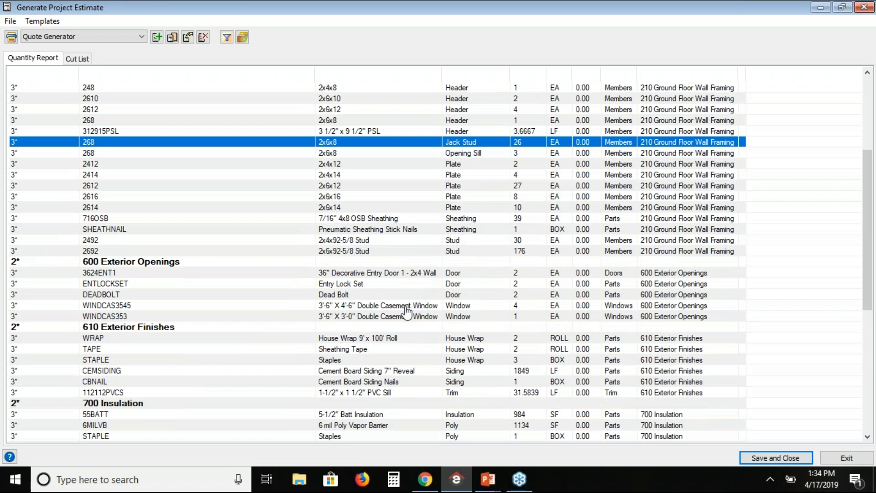
{"action": "left_click", "coordinate": [410, 274]}
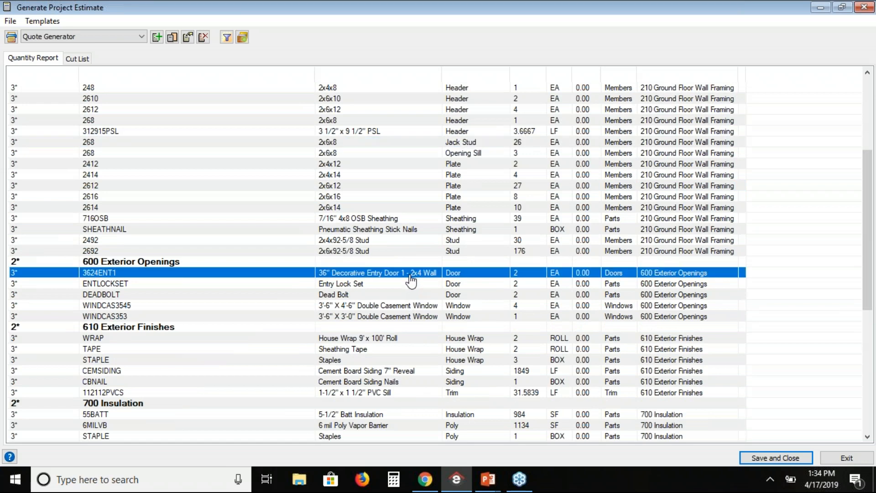
{"action": "left_click", "coordinate": [357, 286]}
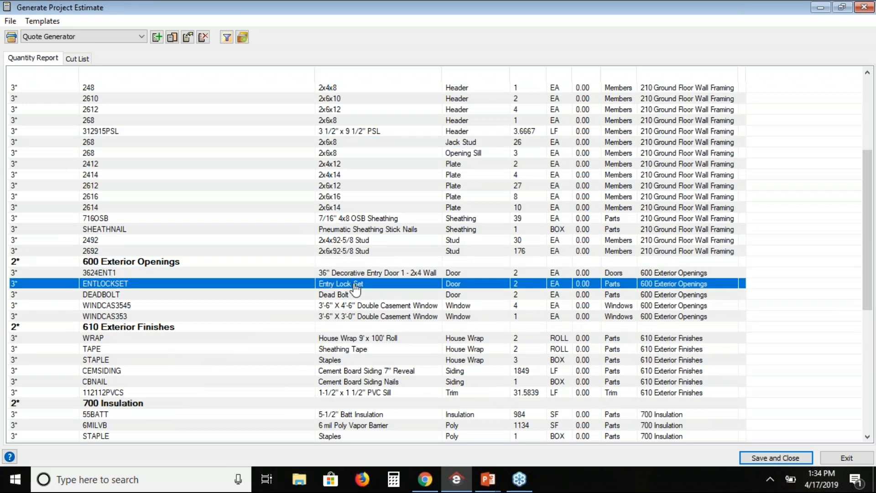
{"action": "left_click", "coordinate": [353, 297]}
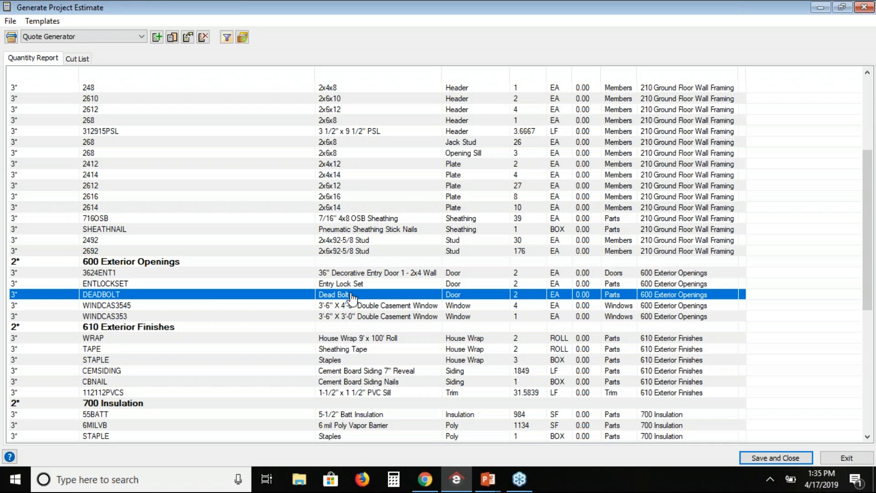
{"action": "left_click_drag", "start_coordinate": [867, 254], "coordinate": [864, 337]}
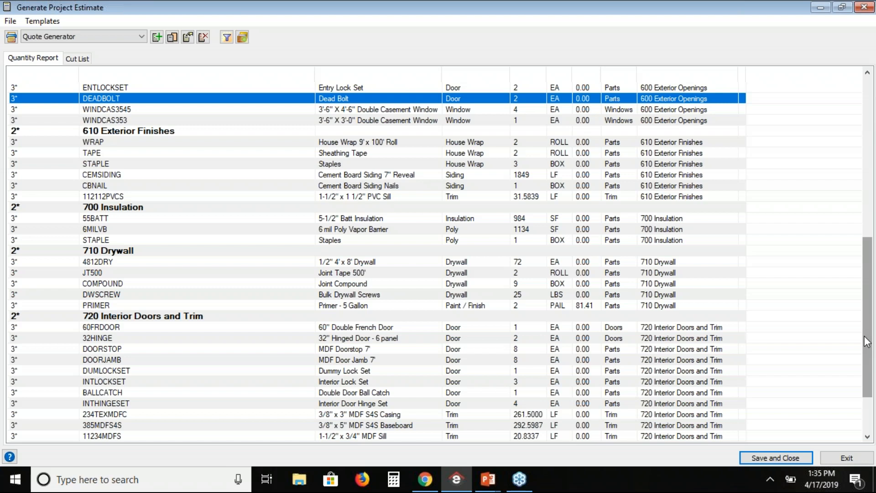
{"action": "left_click", "coordinate": [861, 333]}
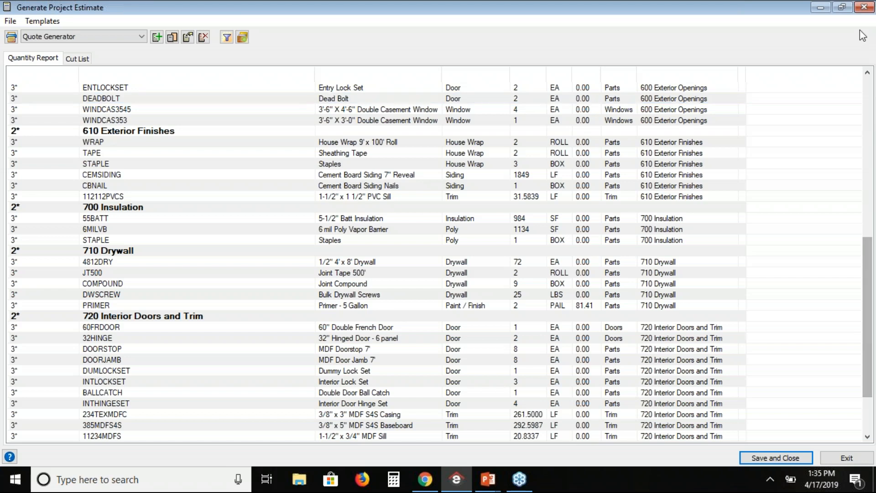
{"action": "left_click", "coordinate": [862, 8]}
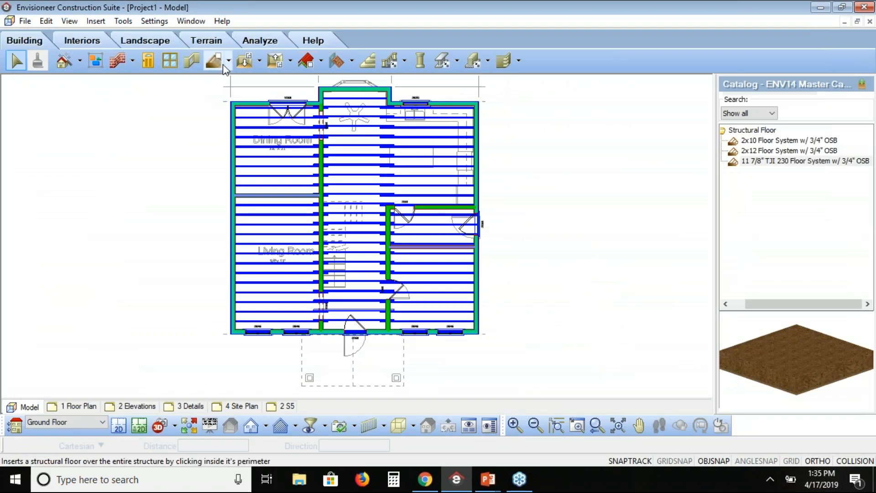
{"action": "left_click", "coordinate": [288, 62]}
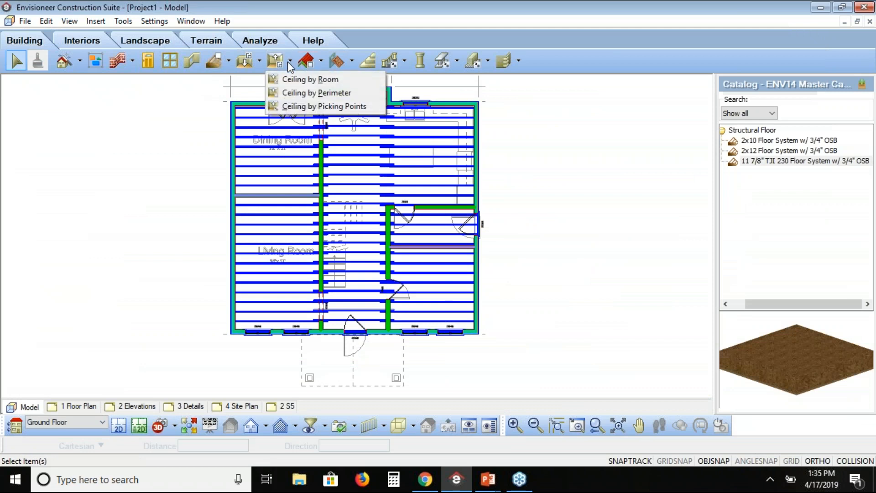
{"action": "left_click", "coordinate": [291, 92]}
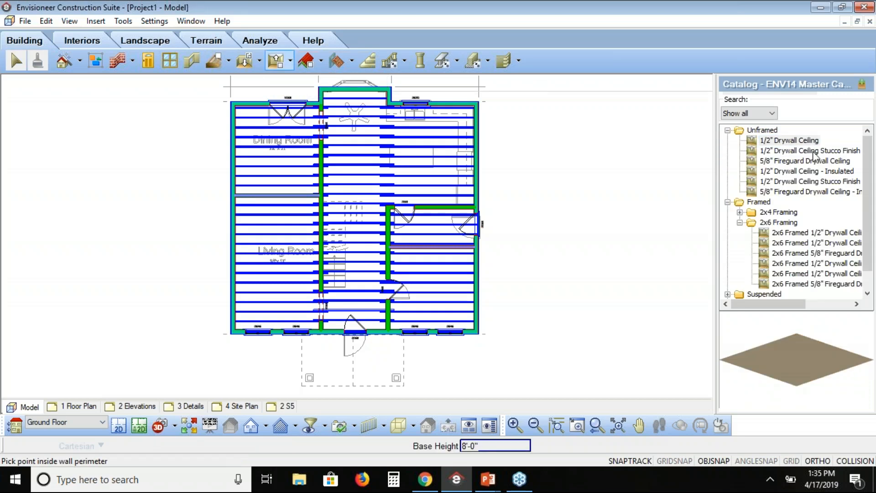
{"action": "left_click", "coordinate": [776, 140]}
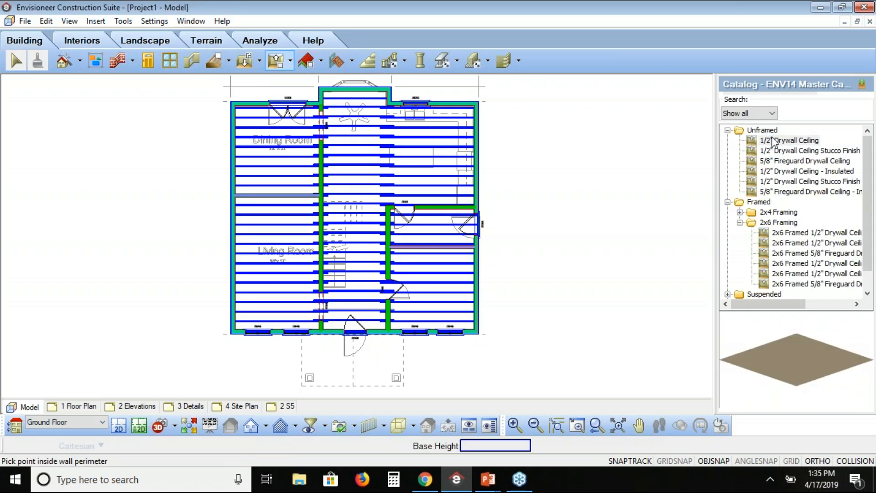
{"action": "left_click", "coordinate": [352, 161]}
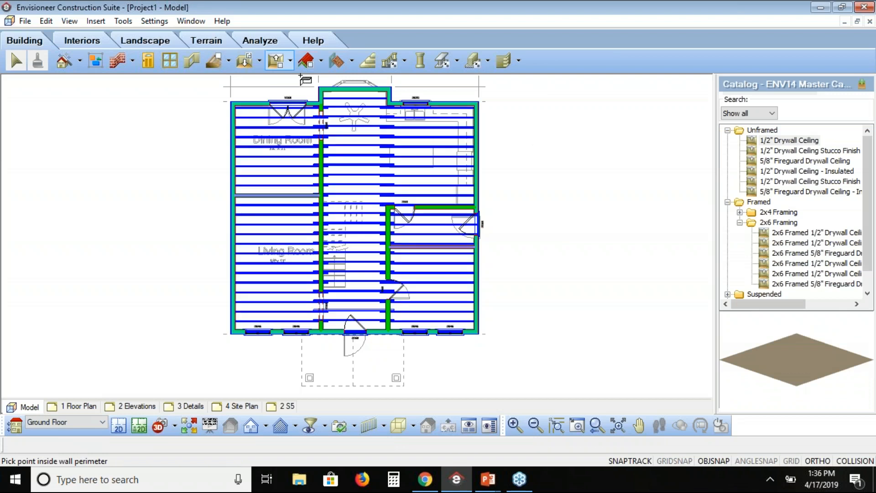
Insert the 2x6 Framed 1/2" Drywall Ceiling room by room in all ground floor rooms at a base height of 8'-0"
{"action": "left_click", "coordinate": [291, 61]}
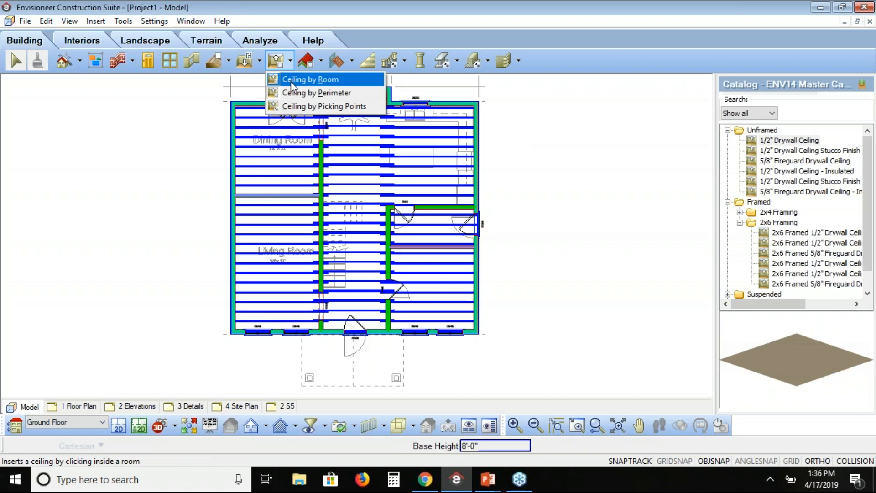
{"action": "left_click", "coordinate": [291, 80]}
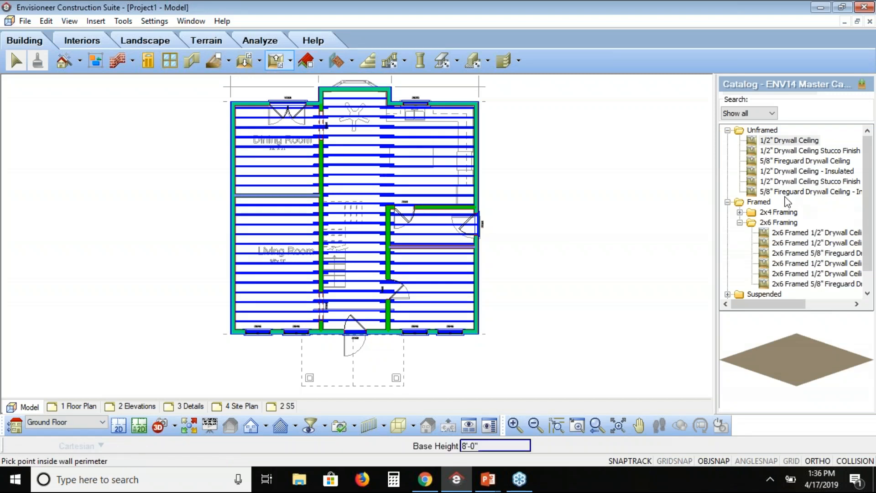
{"action": "left_click", "coordinate": [785, 232]}
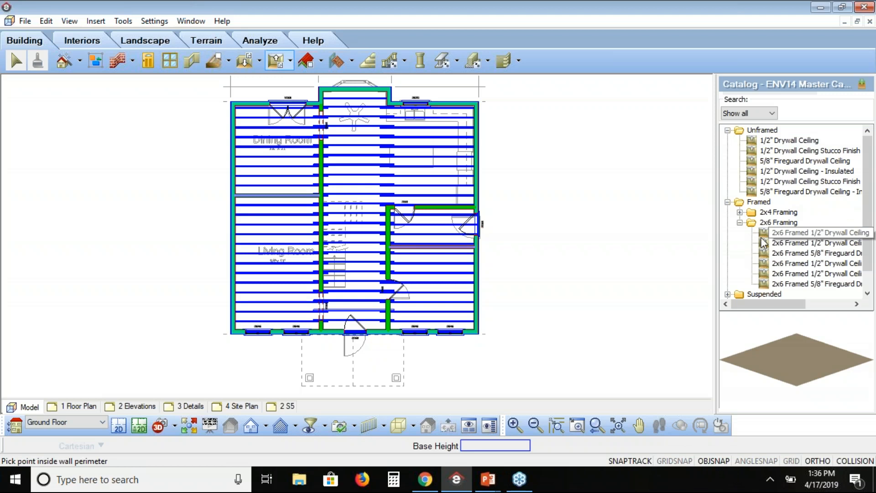
{"action": "left_click", "coordinate": [276, 244]}
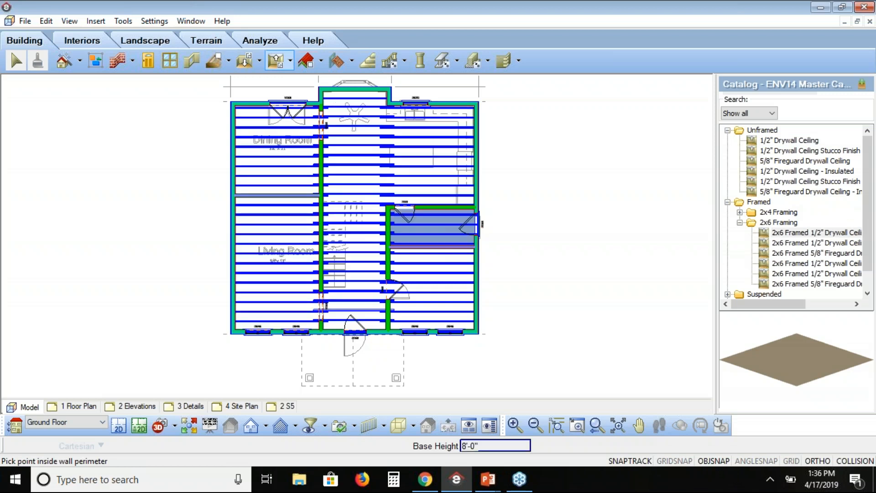
{"action": "right_click", "coordinate": [569, 257]}
{"action": "left_click", "coordinate": [574, 262]}
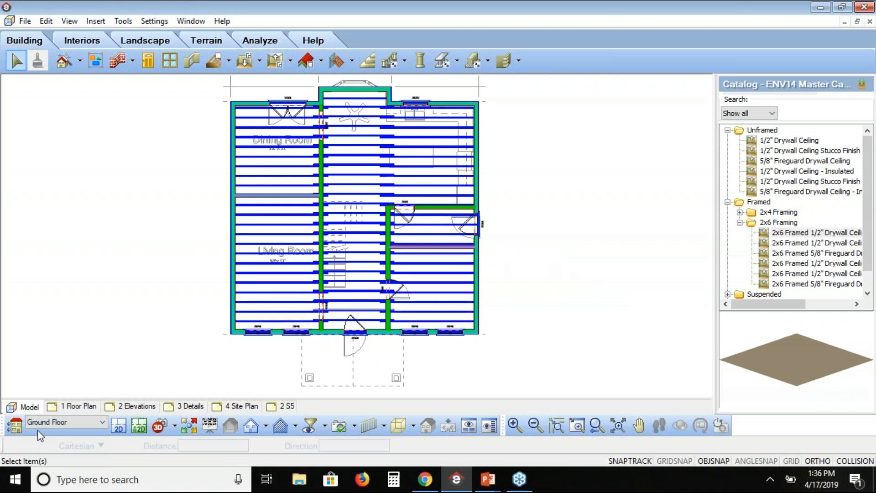
Show the 2D Designer's Plan and change the dining room ceiling's type to Tray
{"action": "left_click", "coordinate": [138, 427]}
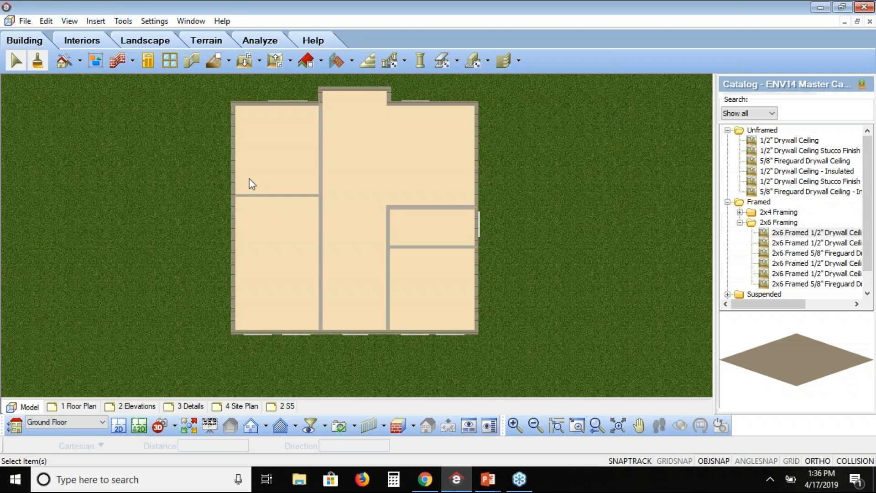
{"action": "left_click", "coordinate": [269, 160]}
{"action": "right_click", "coordinate": [267, 160]}
{"action": "left_click", "coordinate": [299, 159]}
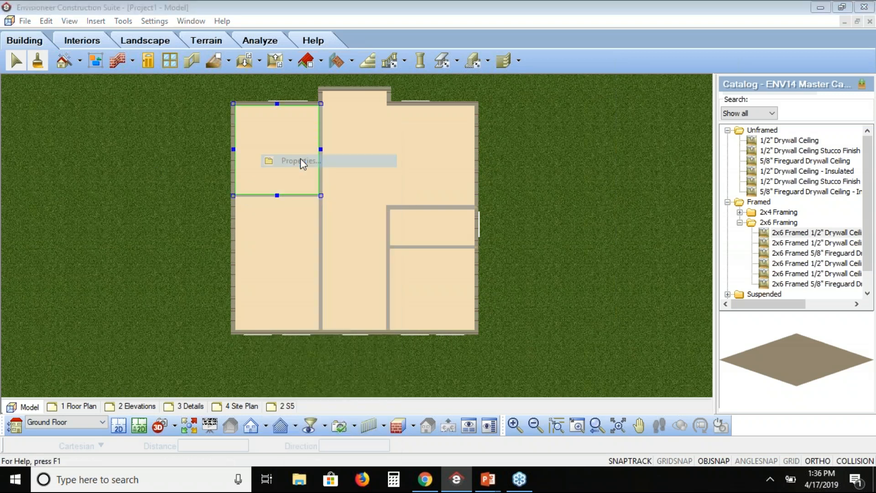
{"action": "left_click", "coordinate": [296, 166]}
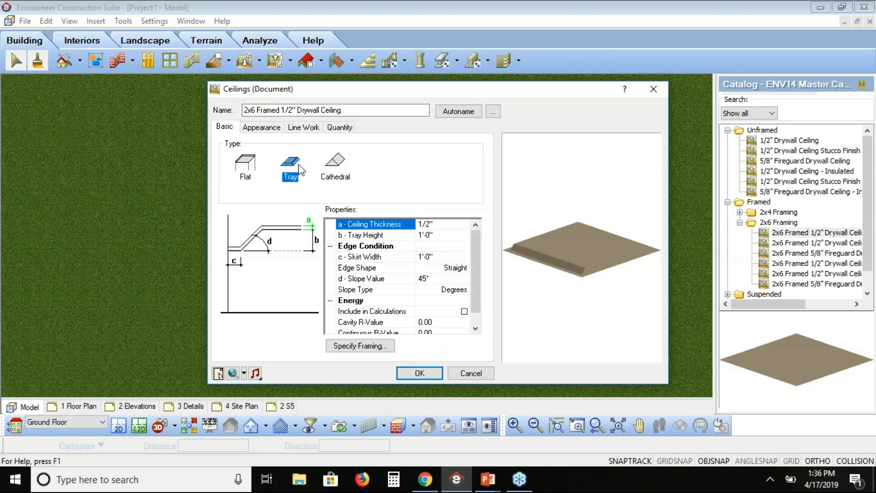
{"action": "left_click", "coordinate": [427, 280]}
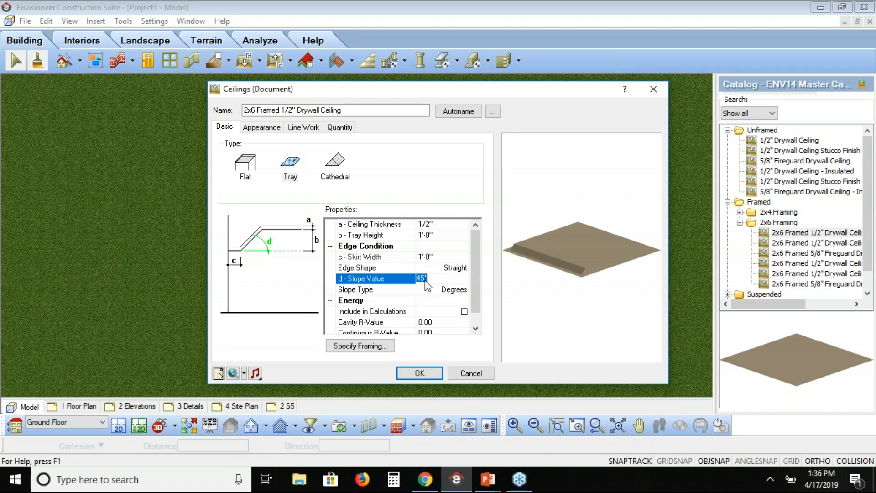
{"action": "left_click", "coordinate": [426, 236]}
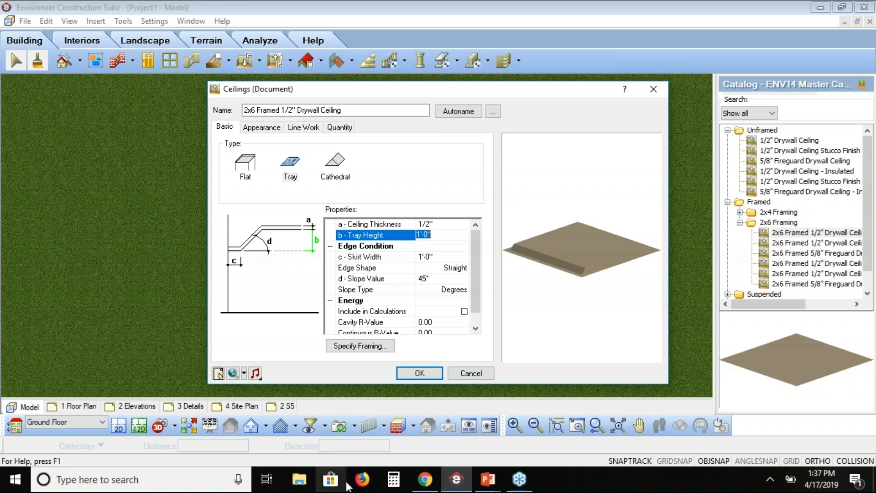
{"action": "left_click", "coordinate": [418, 375]}
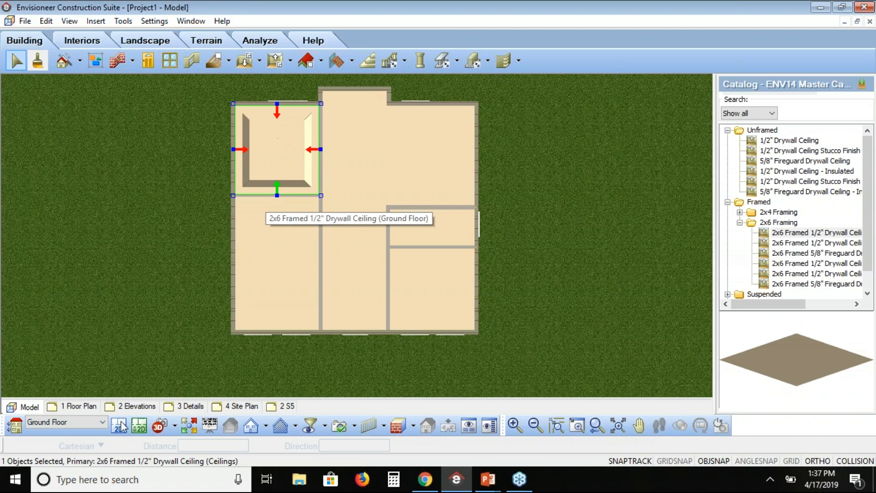
Display only the project's framing in a 3D QuickView from the front-left corner, using the Rendered Outline display mode
{"action": "left_click", "coordinate": [188, 426]}
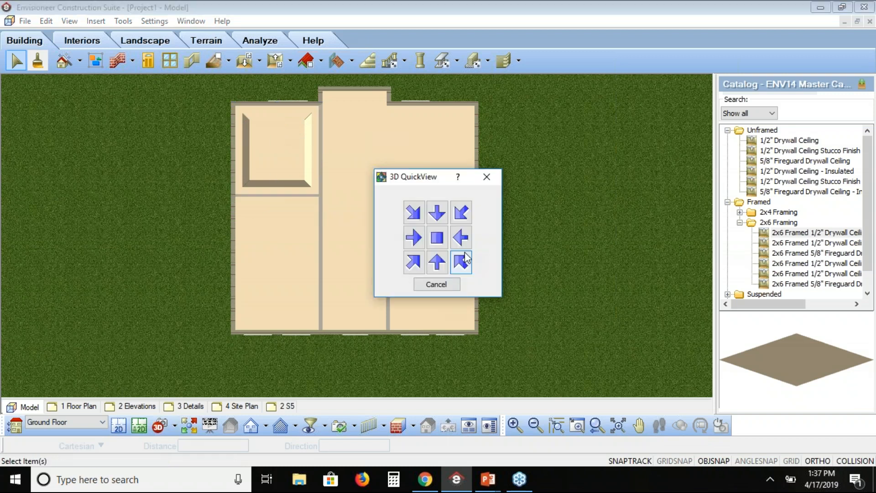
{"action": "left_click", "coordinate": [415, 263]}
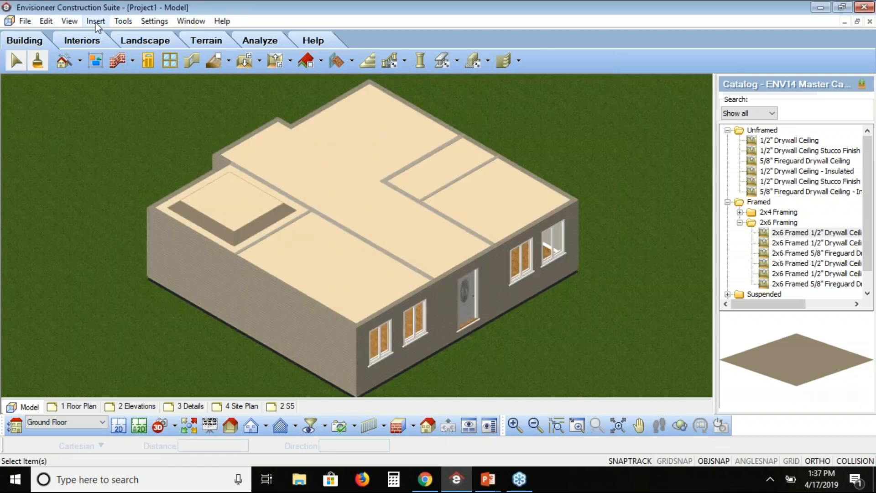
{"action": "left_click", "coordinate": [73, 20]}
{"action": "mouse_move", "coordinate": [96, 212]}
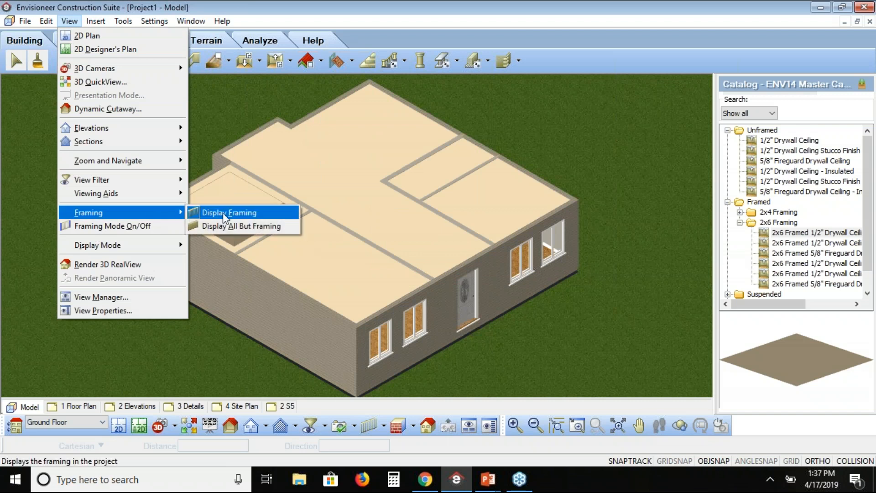
{"action": "left_click", "coordinate": [223, 212]}
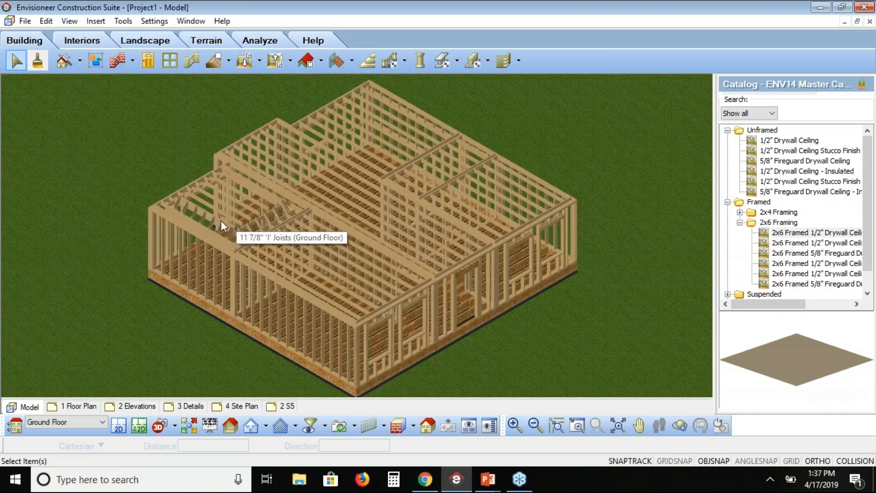
{"action": "left_click", "coordinate": [383, 426]}
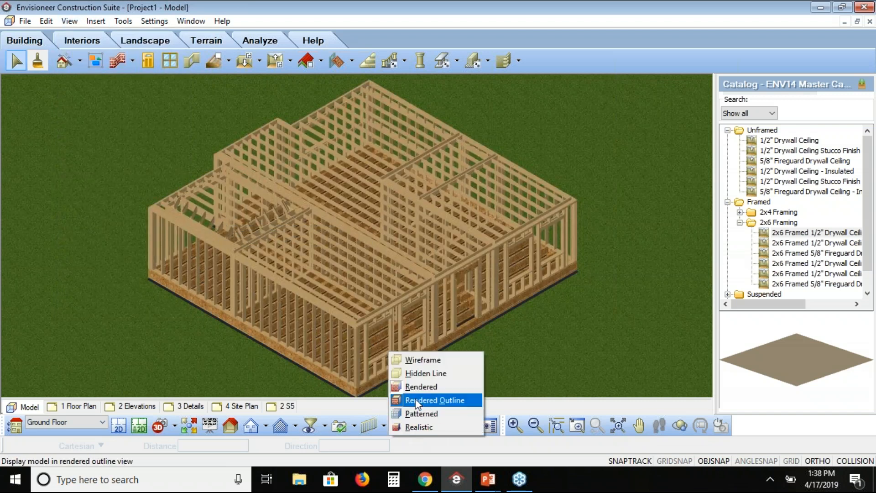
{"action": "left_click", "coordinate": [415, 400]}
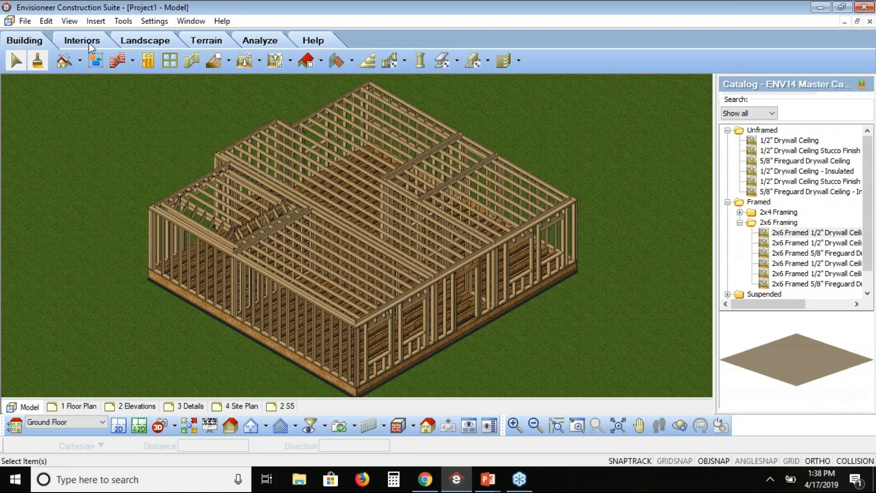
Display all elements except the framing and switch to the 2D plan of the ground floor
{"action": "left_click", "coordinate": [68, 21]}
{"action": "mouse_move", "coordinate": [91, 212]}
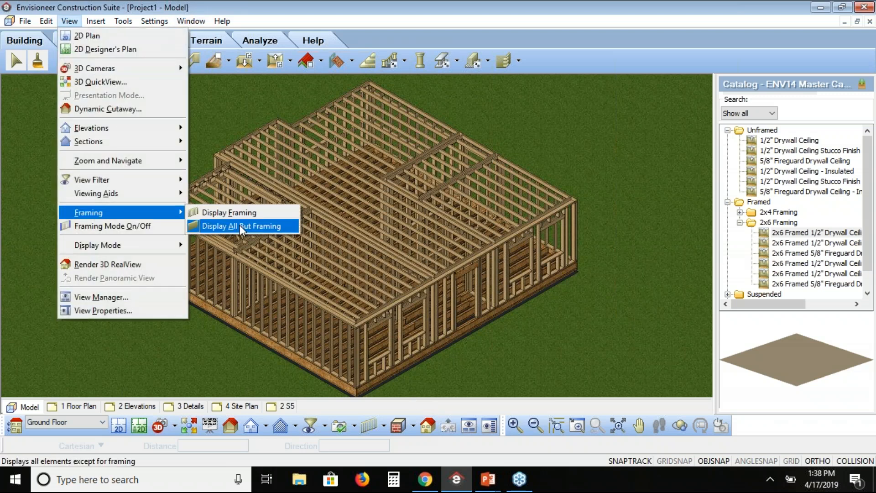
{"action": "left_click", "coordinate": [240, 226]}
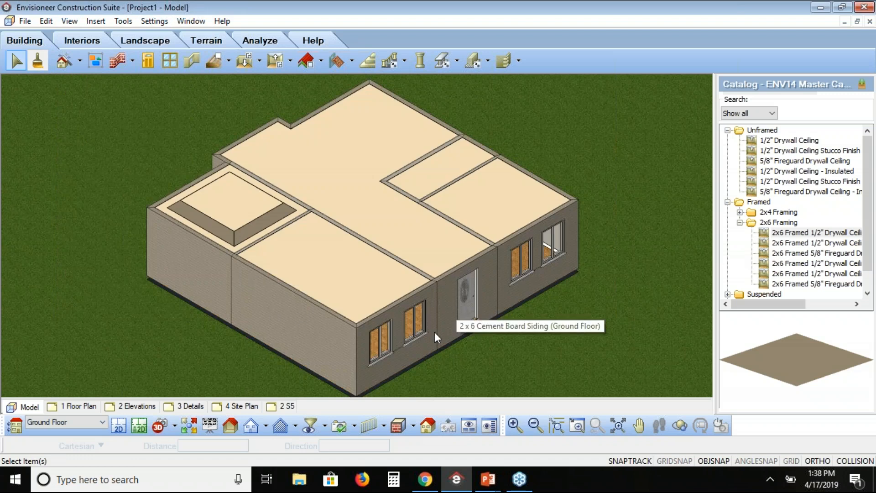
{"action": "left_click", "coordinate": [118, 425]}
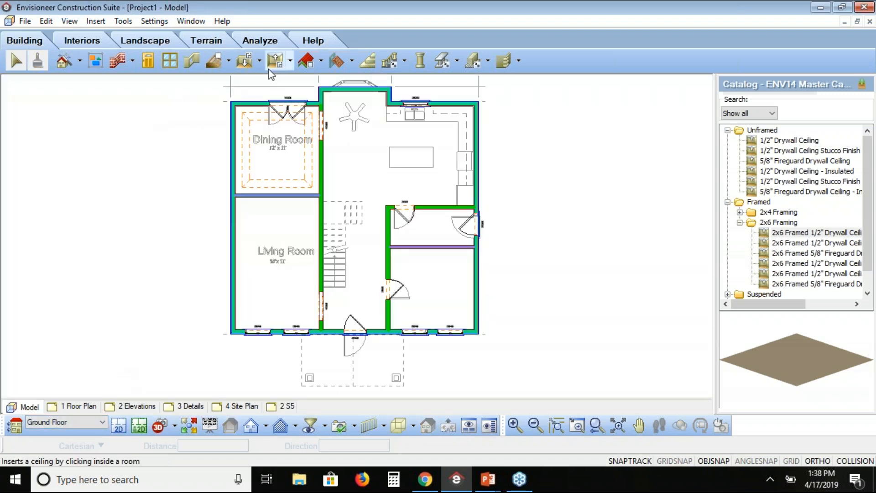
Insert the 8/12 Slope Hip Roof - Shingles inside the ground floor wall perimeter at a base height of 9'-6 5/8"
{"action": "left_click", "coordinate": [305, 67]}
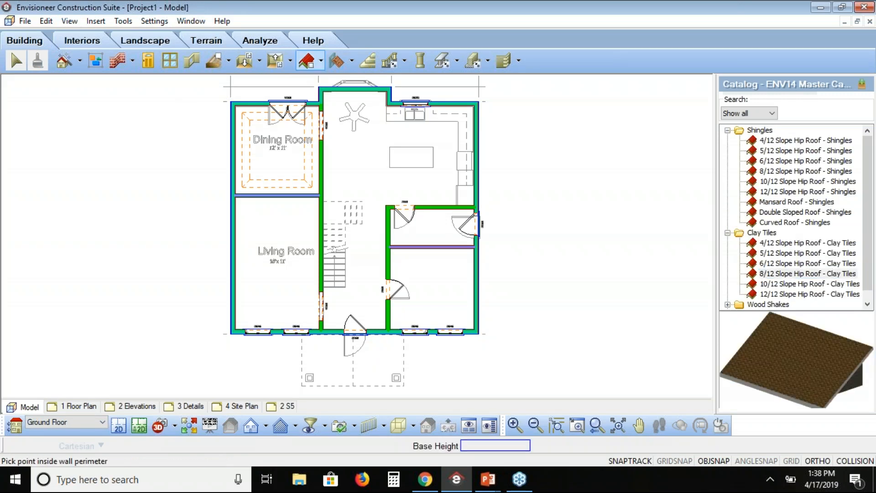
{"action": "left_click", "coordinate": [786, 171]}
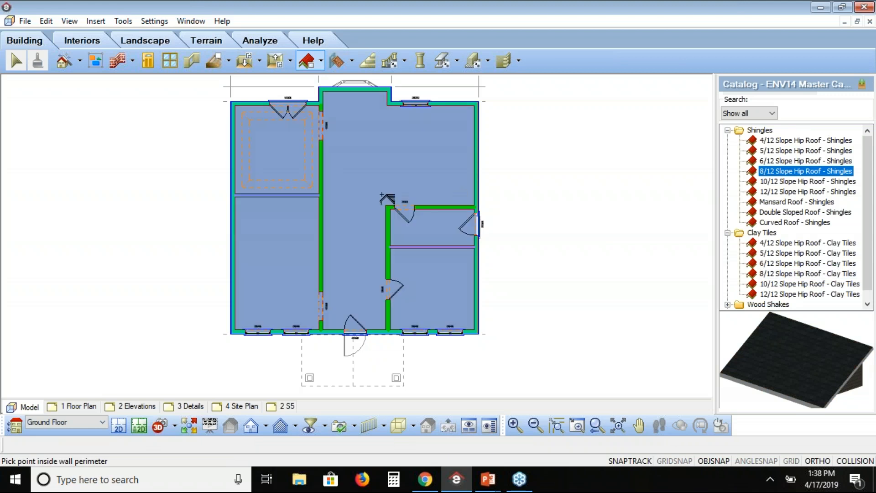
{"action": "left_click", "coordinate": [371, 186]}
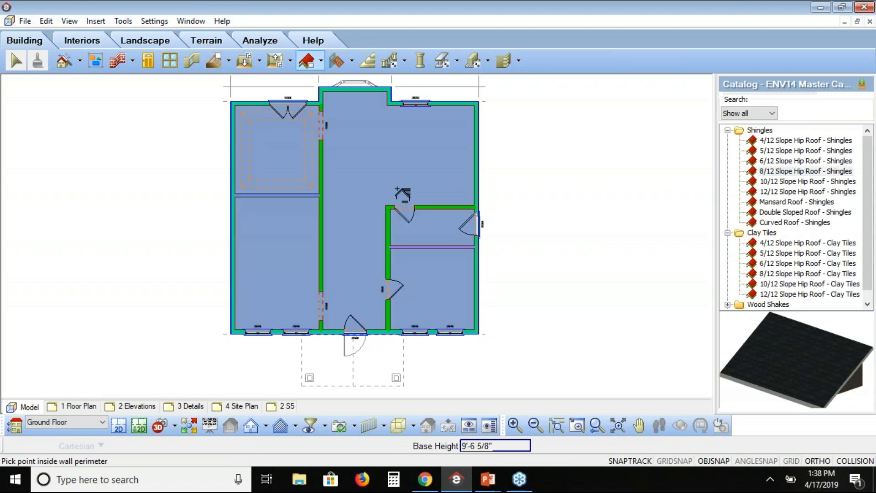
{"action": "key", "text": "Escape"}
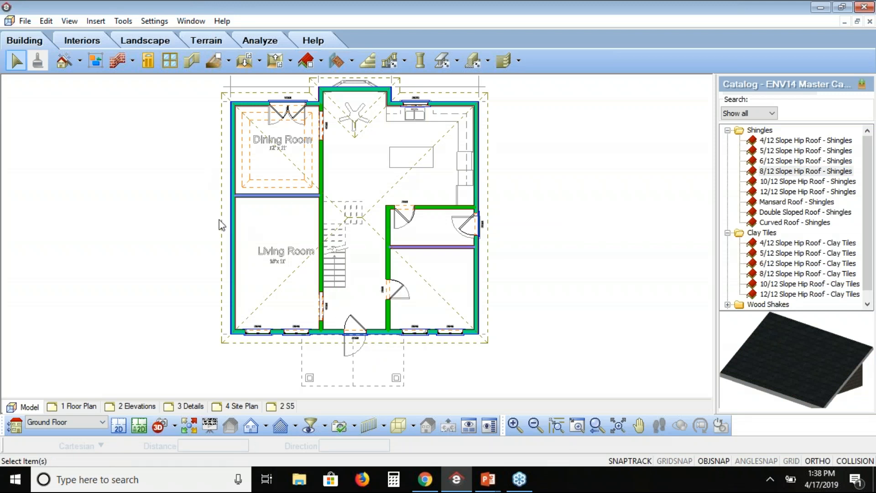
Hide the ceilings and the imported drafting with the view filter
{"action": "left_click", "coordinate": [308, 428]}
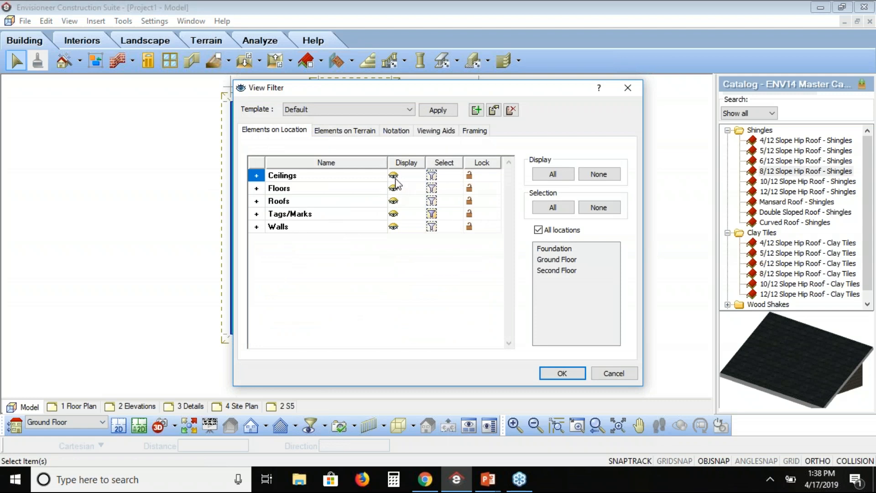
{"action": "left_click", "coordinate": [396, 130]}
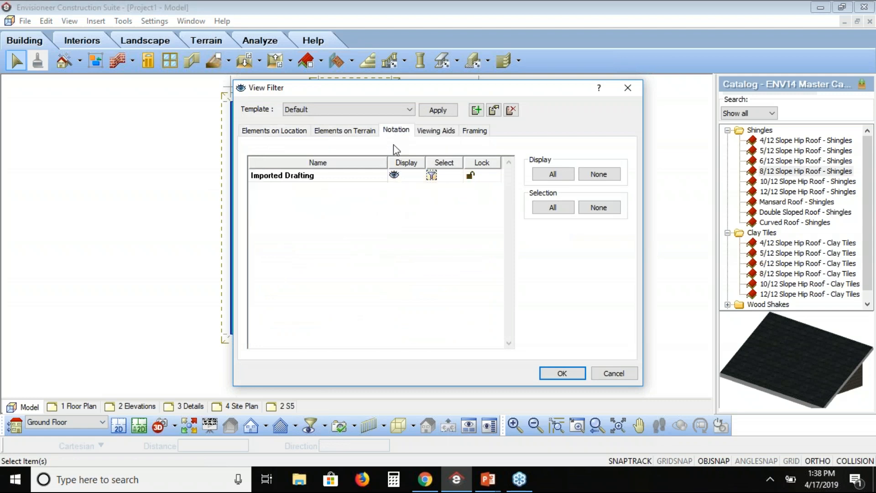
{"action": "left_click", "coordinate": [274, 130]}
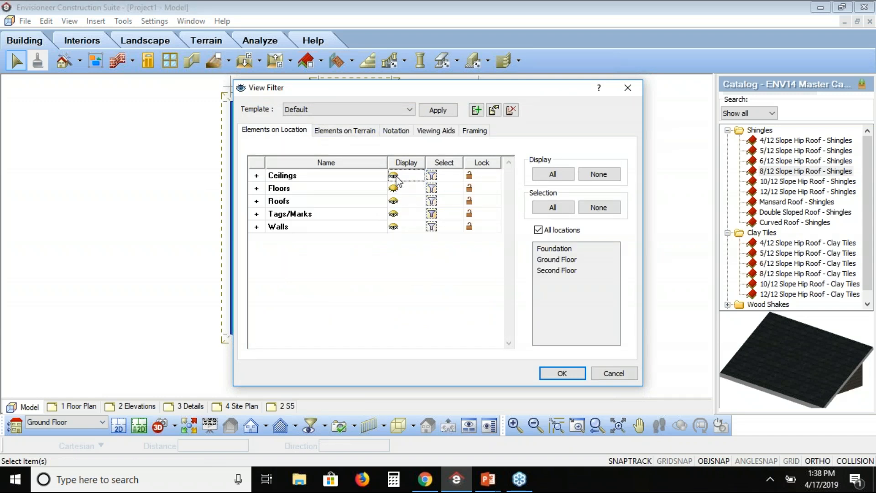
{"action": "left_click", "coordinate": [552, 372]}
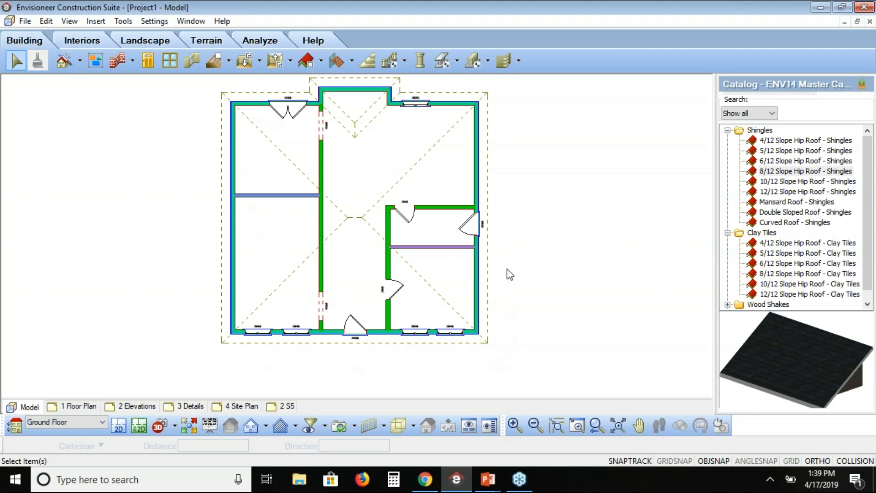
For the roof's two opposite side edges, left and right of the plan, set the slope value to 6 and the overhang to 24 inches
{"action": "left_click", "coordinate": [492, 230]}
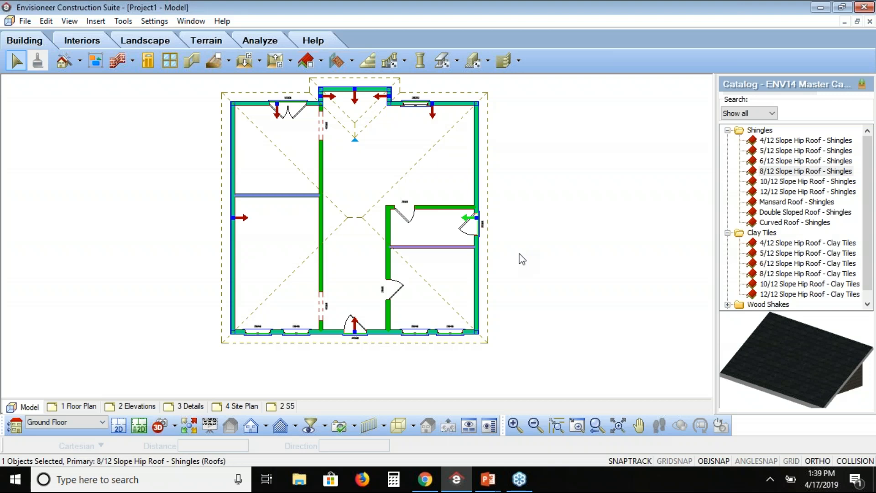
{"action": "left_click", "coordinate": [244, 219]}
{"action": "right_click", "coordinate": [256, 247]}
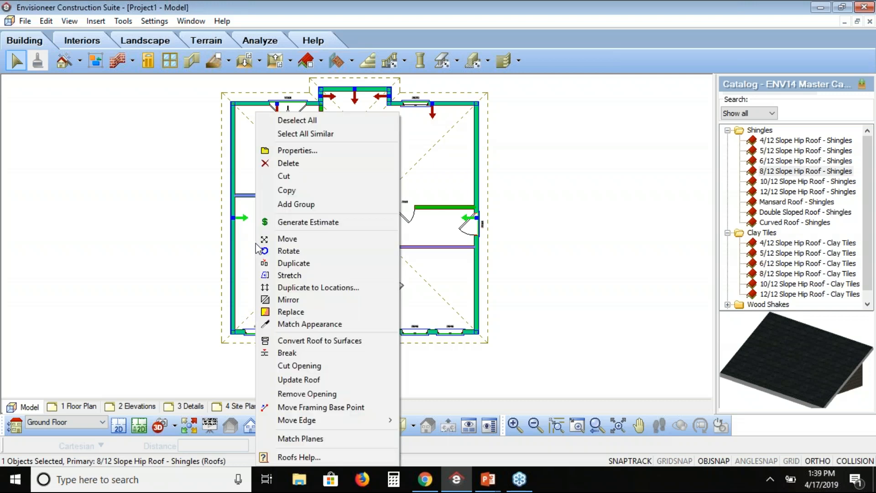
{"action": "left_click", "coordinate": [313, 152]}
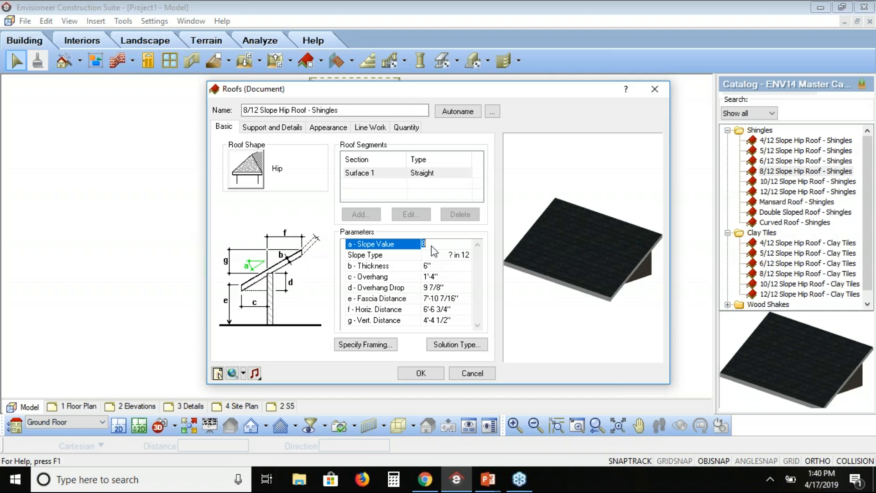
{"action": "type", "text": "6"}
{"action": "key", "text": "Tab"}
{"action": "left_click", "coordinate": [429, 277]}
{"action": "type", "text": "24"}
{"action": "key", "text": "Tab"}
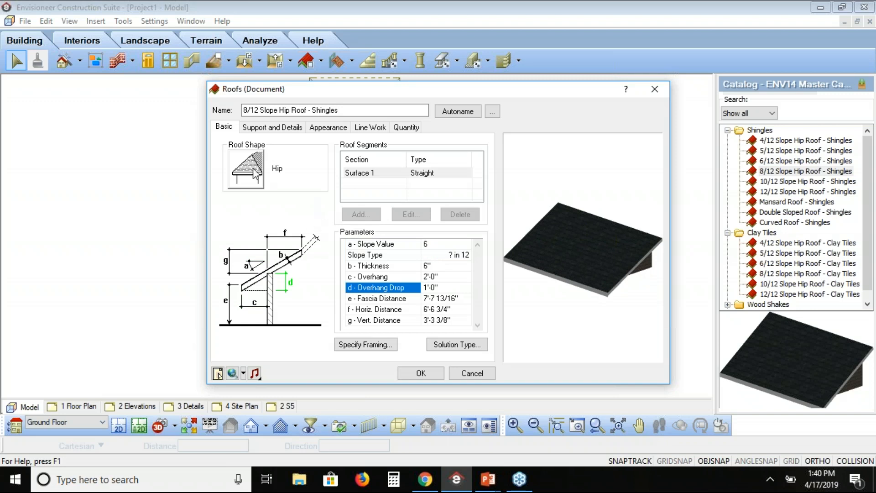
Change the roof shape of the two selected side edges to Gable and apply the roof properties
{"action": "left_click", "coordinate": [254, 175]}
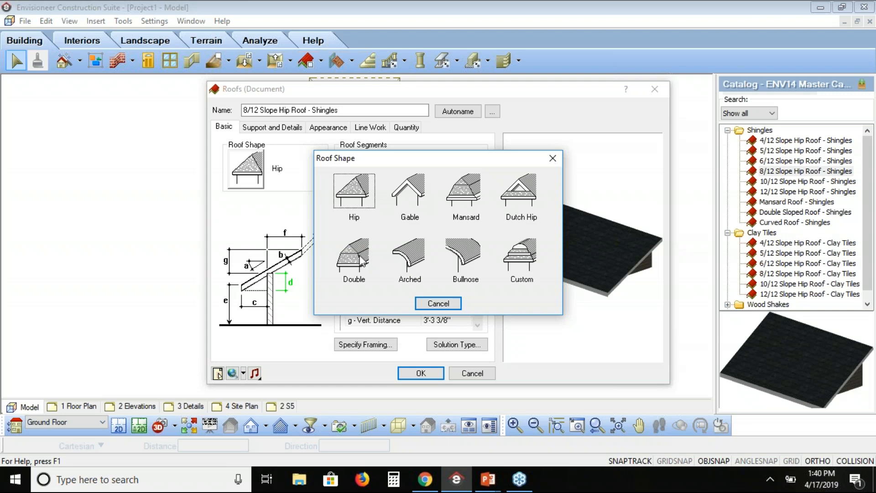
{"action": "left_click", "coordinate": [408, 194]}
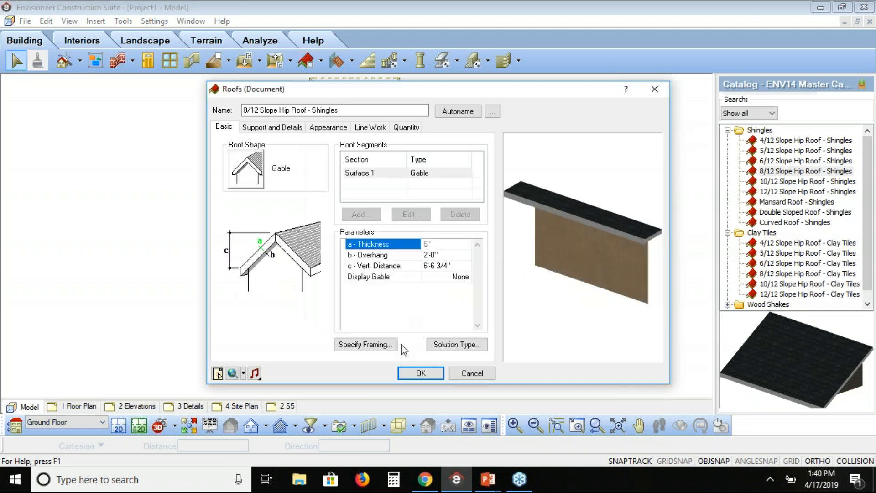
{"action": "left_click", "coordinate": [423, 372]}
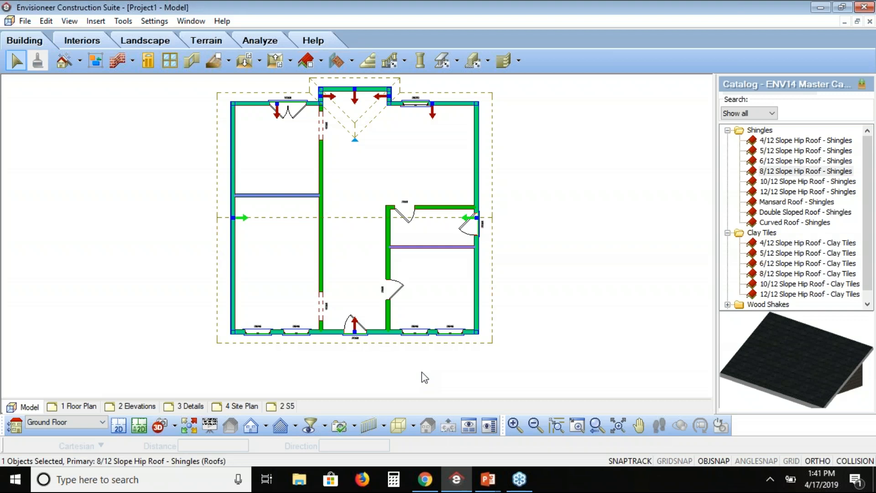
Show the house in a 3D QuickView from the front-left corner and display only its framing
{"action": "left_click", "coordinate": [191, 421]}
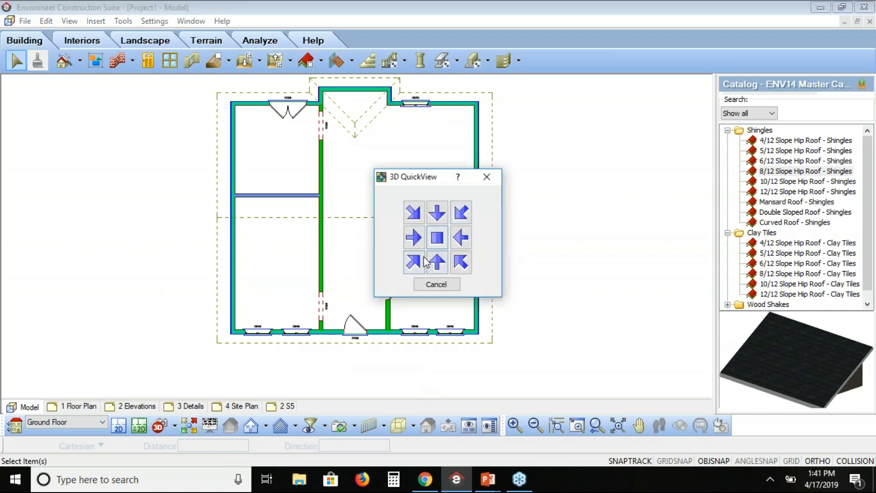
{"action": "left_click", "coordinate": [416, 264]}
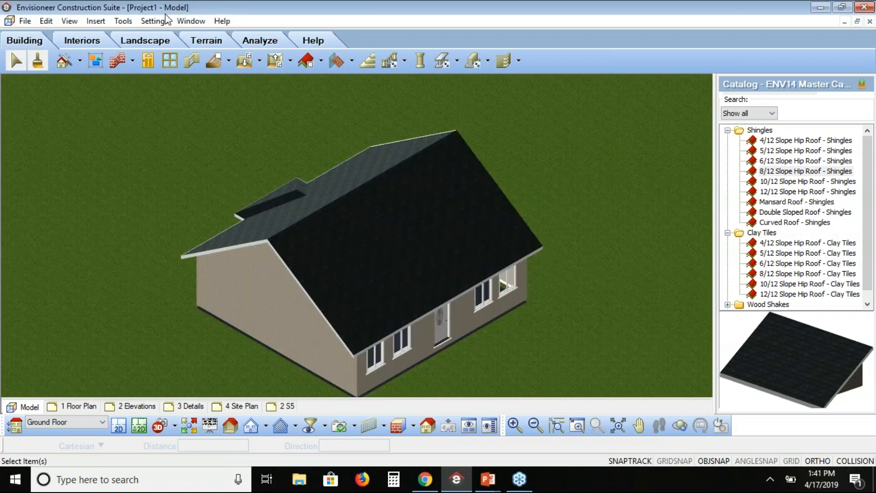
{"action": "left_click", "coordinate": [69, 21]}
{"action": "mouse_move", "coordinate": [151, 213]}
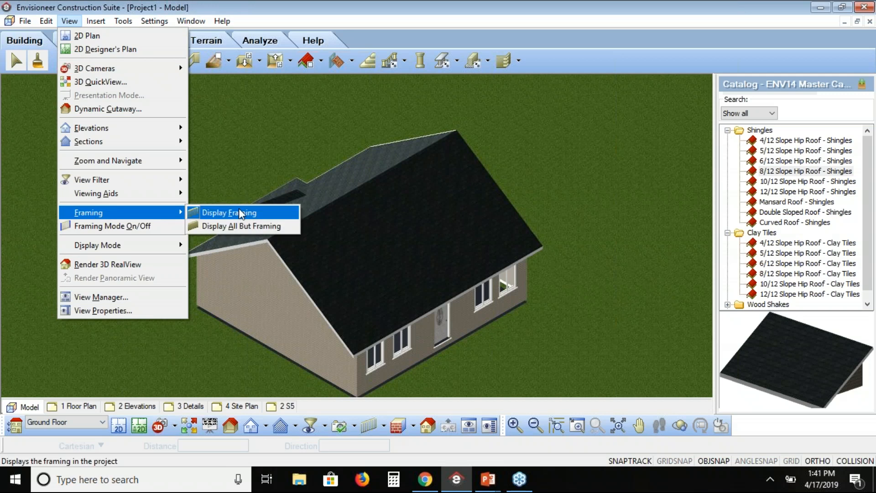
{"action": "left_click", "coordinate": [260, 212]}
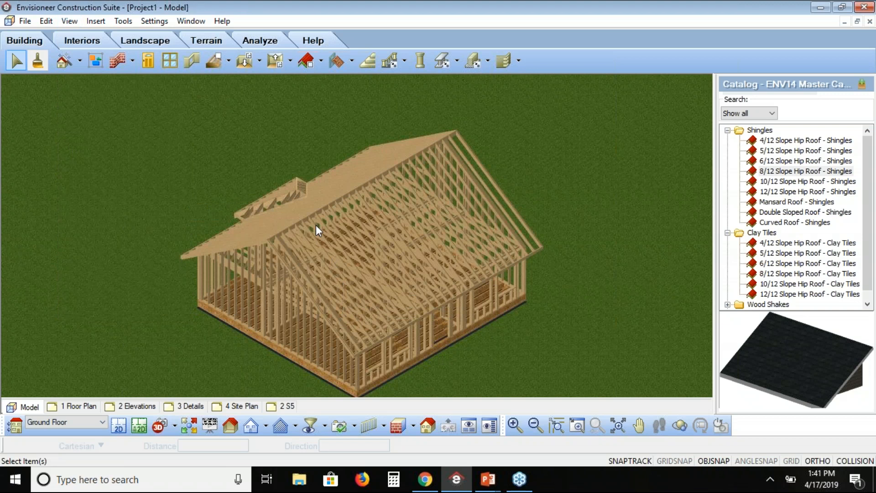
{"action": "left_click", "coordinate": [31, 24]}
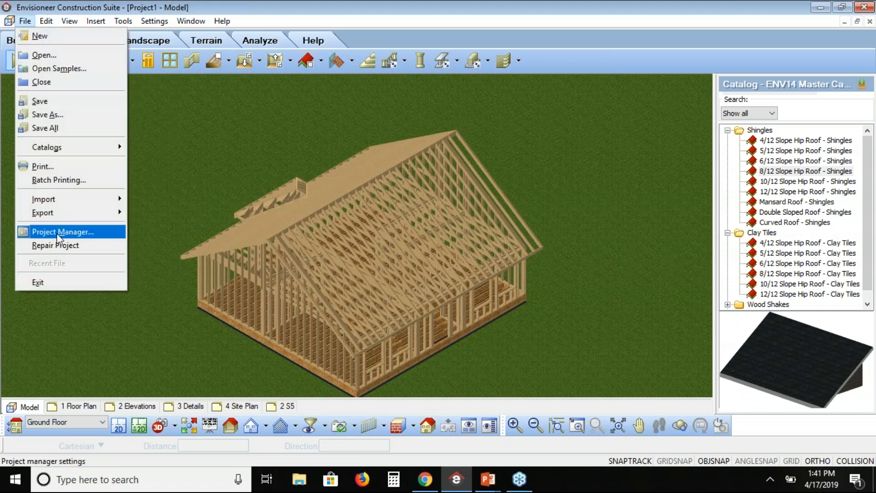
{"action": "mouse_move", "coordinate": [63, 220]}
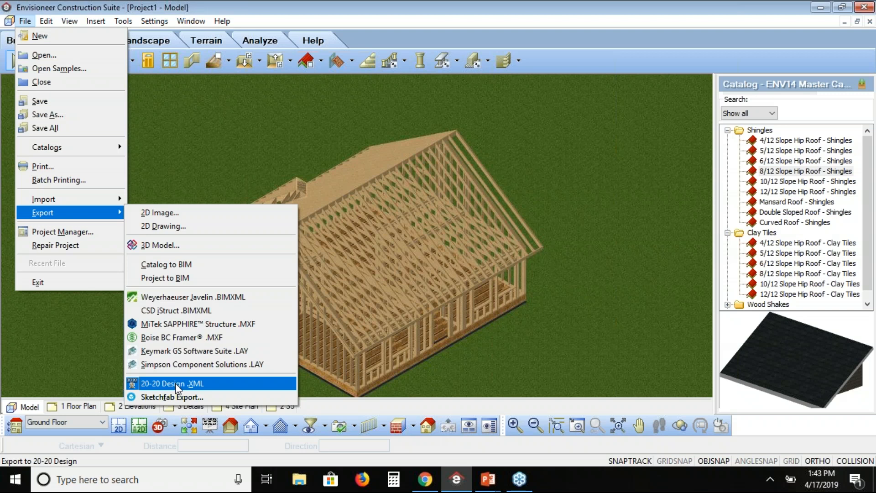
{"action": "mouse_move", "coordinate": [93, 205]}
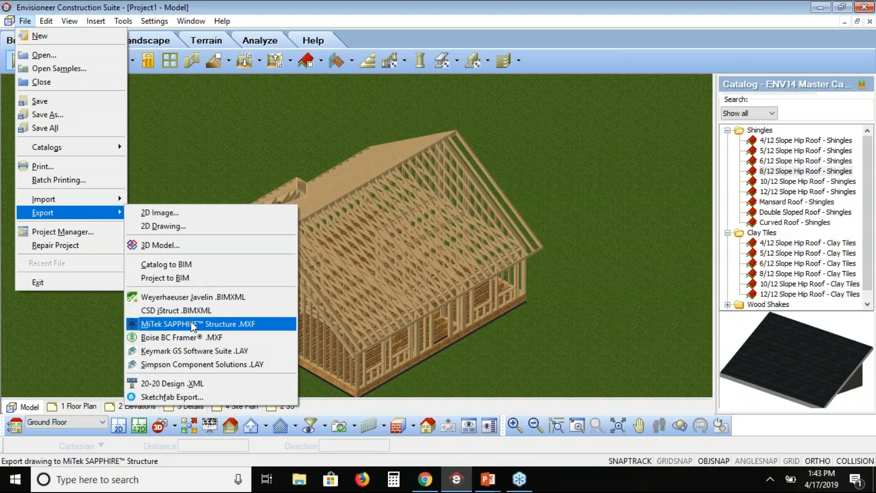
{"action": "left_click", "coordinate": [565, 65]}
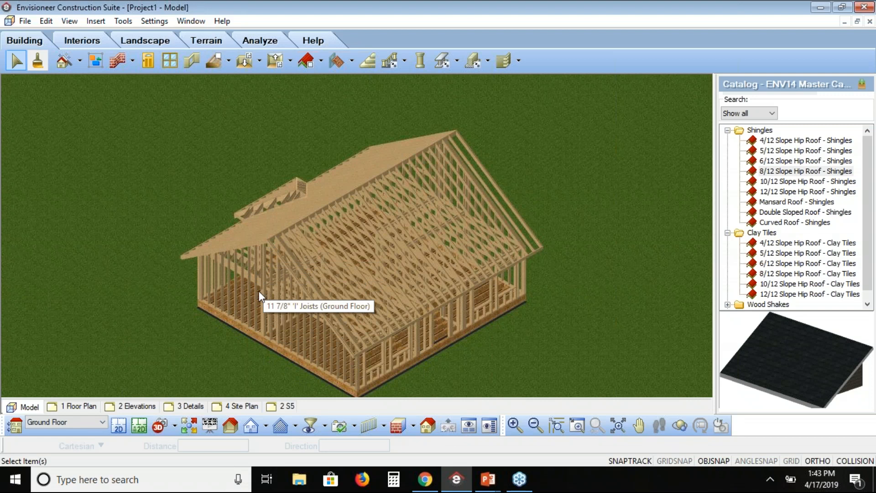
Display all elements but the framing in the 3D view of the roofed house
{"action": "left_click", "coordinate": [70, 21]}
{"action": "mouse_move", "coordinate": [89, 212]}
{"action": "left_click", "coordinate": [275, 225]}
Set the wall top of the two walls under the left gable to Level with a wall height of 8'-1 1/8"
{"action": "left_click", "coordinate": [240, 312]}
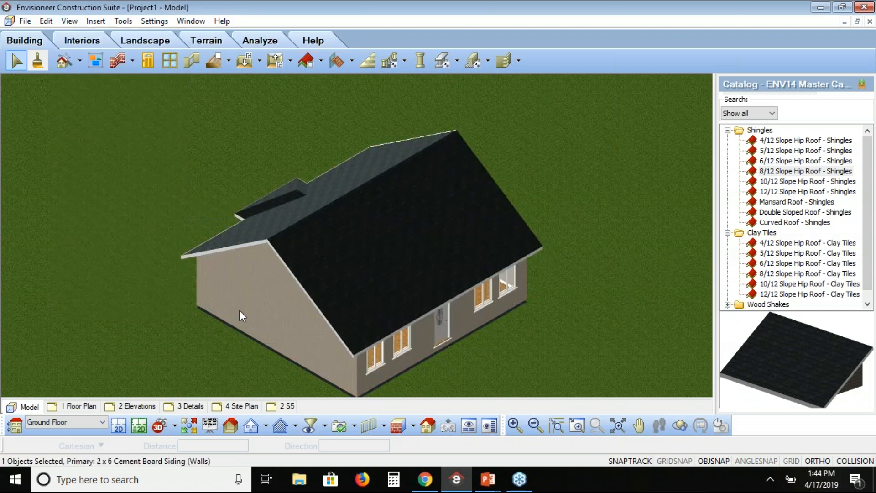
{"action": "left_click", "coordinate": [292, 331], "text": "shift"}
{"action": "right_click", "coordinate": [291, 331]}
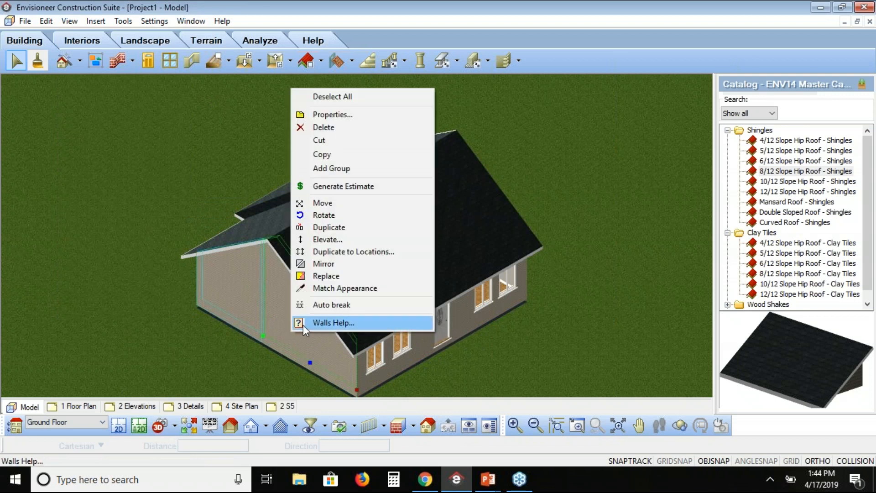
{"action": "left_click", "coordinate": [341, 117]}
{"action": "left_click", "coordinate": [283, 128]}
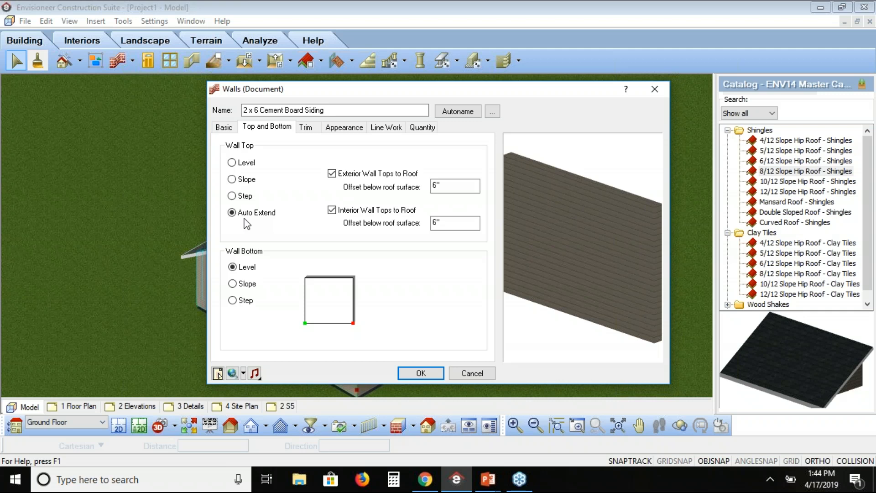
{"action": "left_click", "coordinate": [232, 164]}
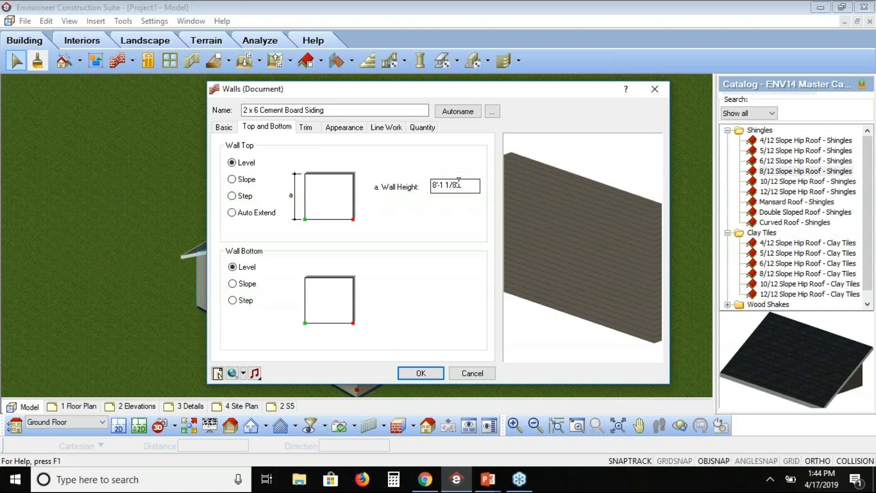
{"action": "left_click", "coordinate": [232, 180]}
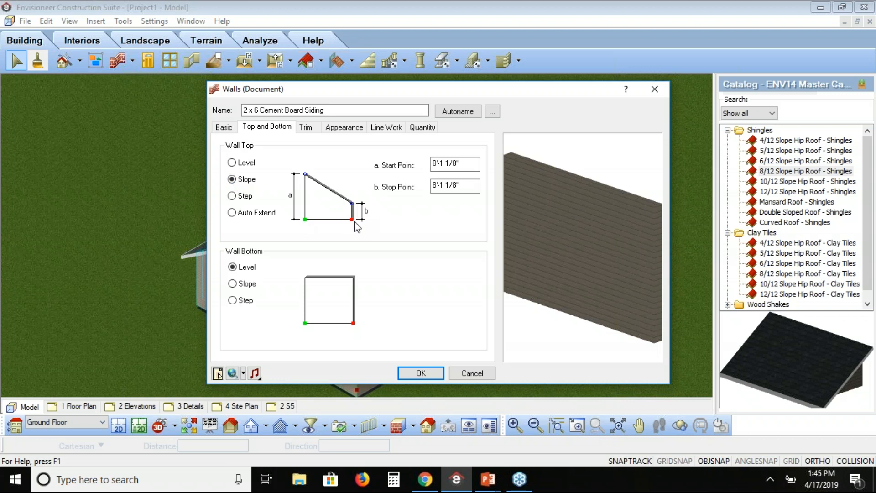
{"action": "left_click", "coordinate": [233, 196]}
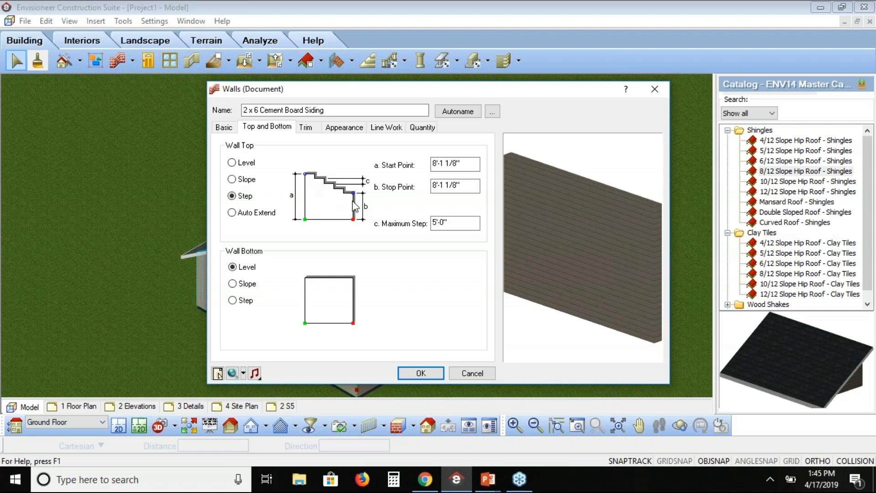
{"action": "left_click", "coordinate": [233, 163]}
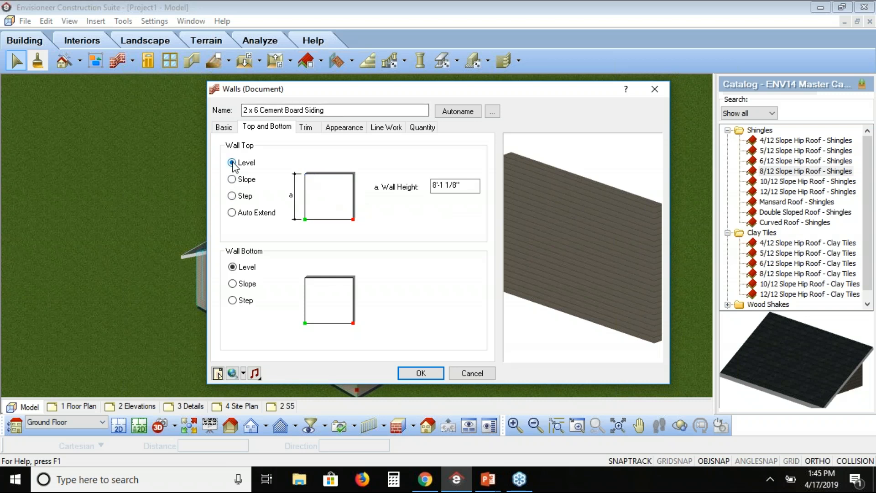
{"action": "left_click", "coordinate": [423, 373]}
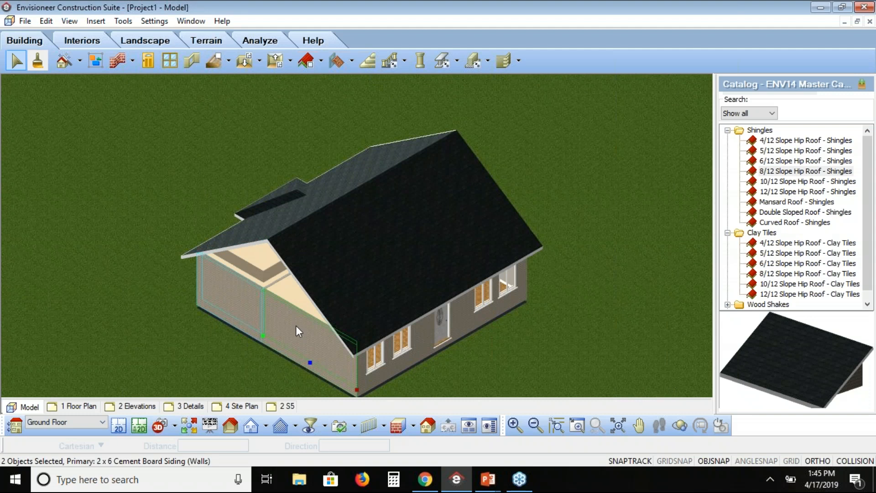
Set the Display Gable option of the roof's left gable edge to Wall
{"action": "left_click", "coordinate": [309, 292]}
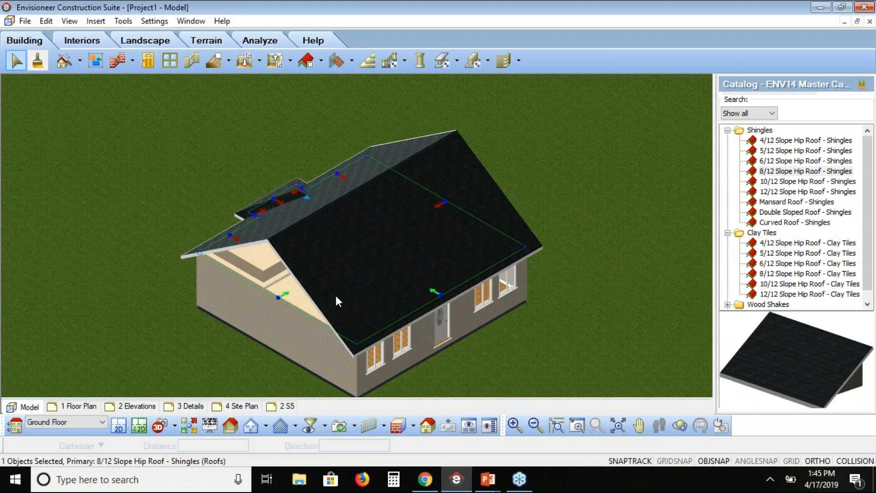
{"action": "right_click", "coordinate": [324, 219]}
{"action": "left_click", "coordinate": [370, 152]}
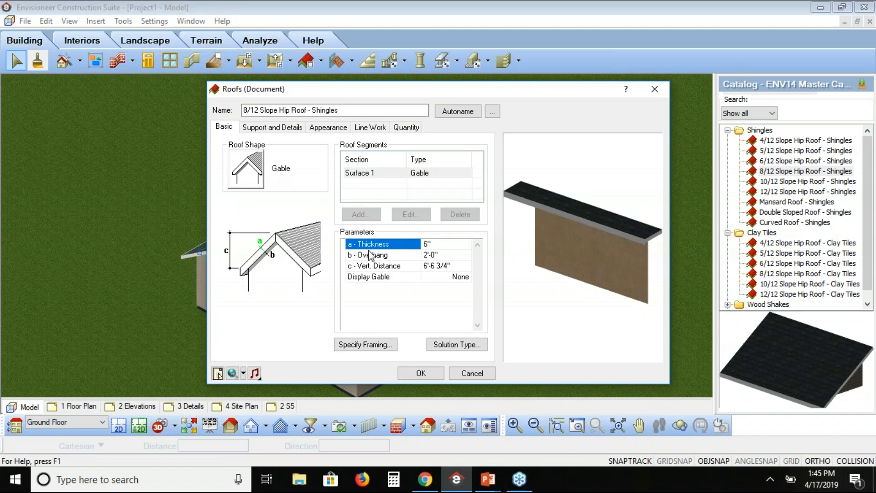
{"action": "left_click", "coordinate": [361, 277]}
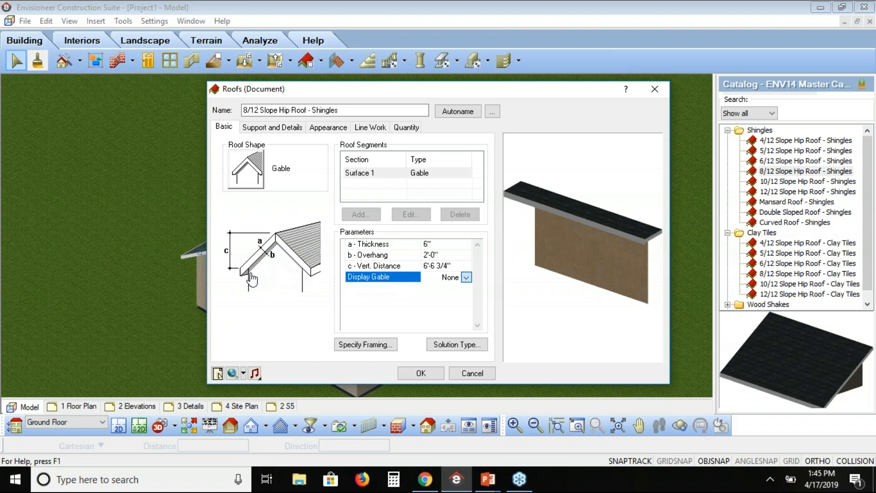
{"action": "left_click", "coordinate": [467, 277]}
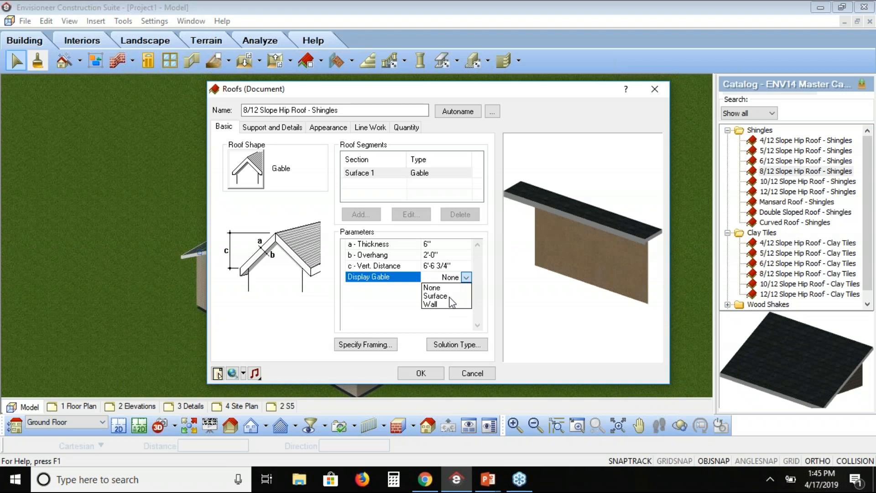
{"action": "left_click", "coordinate": [431, 304]}
Assign the 2 x 6 Cement Board Siding wall from the catalog to the left gable and apply the roof properties
{"action": "left_click", "coordinate": [454, 287]}
{"action": "left_click", "coordinate": [465, 288]}
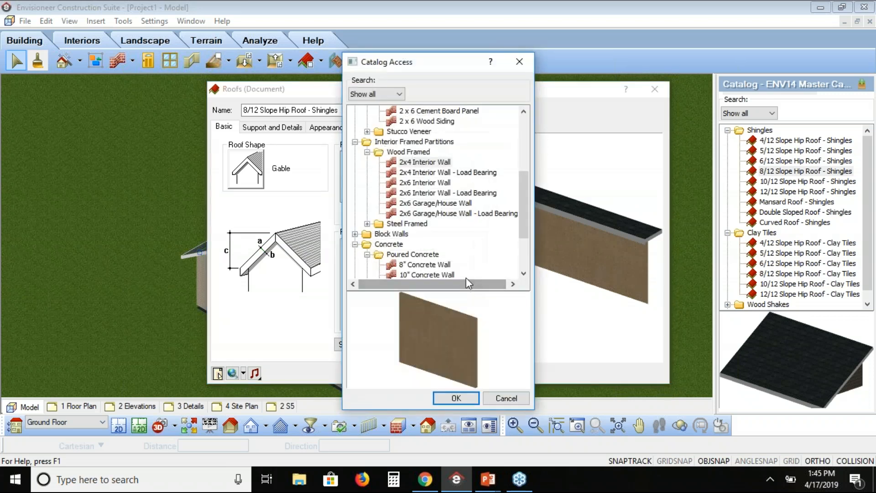
{"action": "left_click_drag", "start_coordinate": [524, 190], "coordinate": [527, 147]}
{"action": "left_click", "coordinate": [451, 213]}
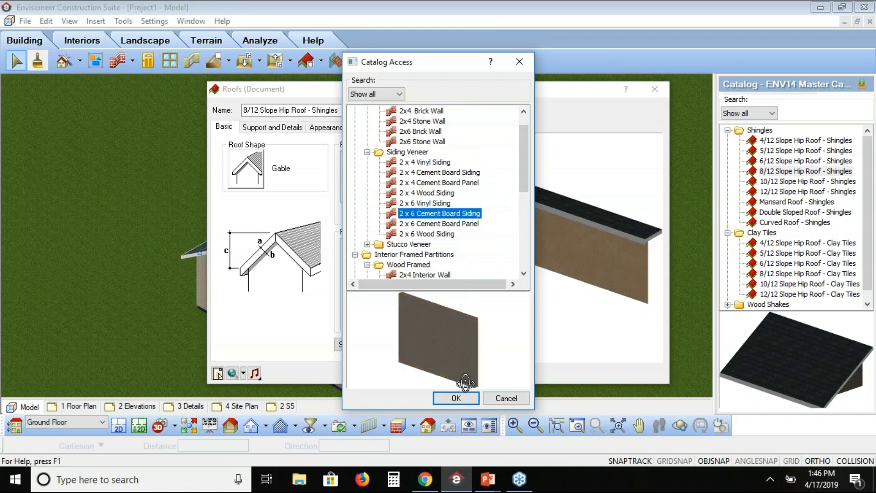
{"action": "left_click", "coordinate": [456, 398]}
{"action": "left_click", "coordinate": [435, 376]}
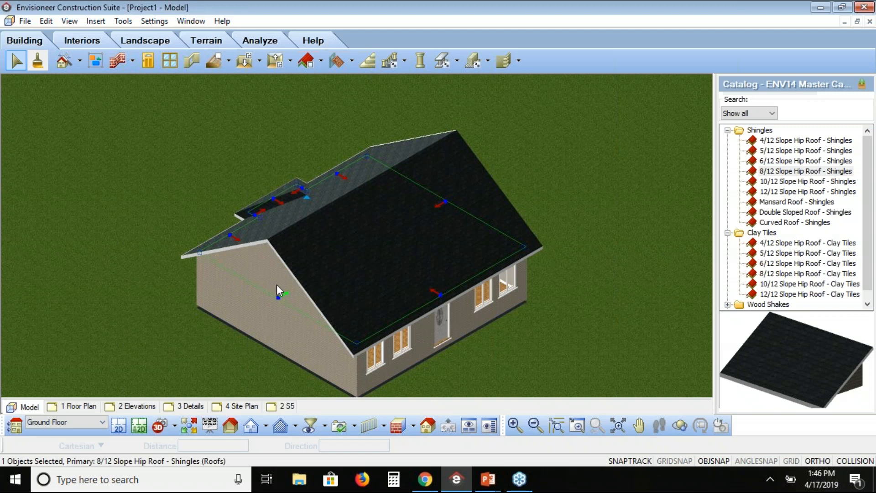
Display only the framing of the house with its closed-in gable in the 3D view
{"action": "left_click", "coordinate": [69, 21]}
{"action": "mouse_move", "coordinate": [96, 213]}
{"action": "left_click", "coordinate": [235, 213]}
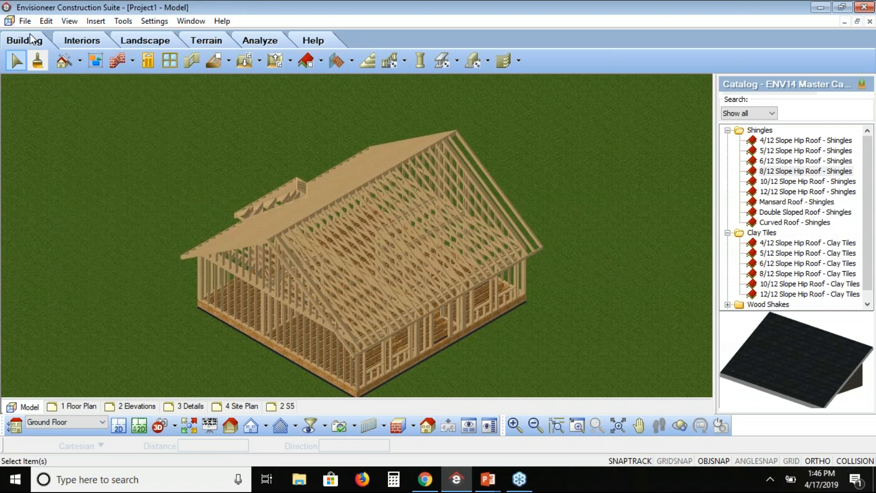
Display everything but the framing again and return to the 2D plan of the ground floor
{"action": "left_click", "coordinate": [69, 21]}
{"action": "mouse_move", "coordinate": [87, 213]}
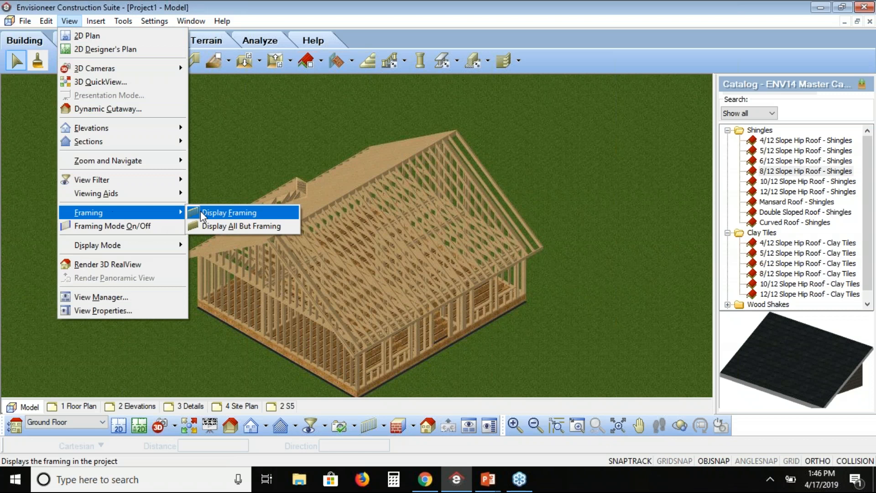
{"action": "left_click", "coordinate": [212, 225]}
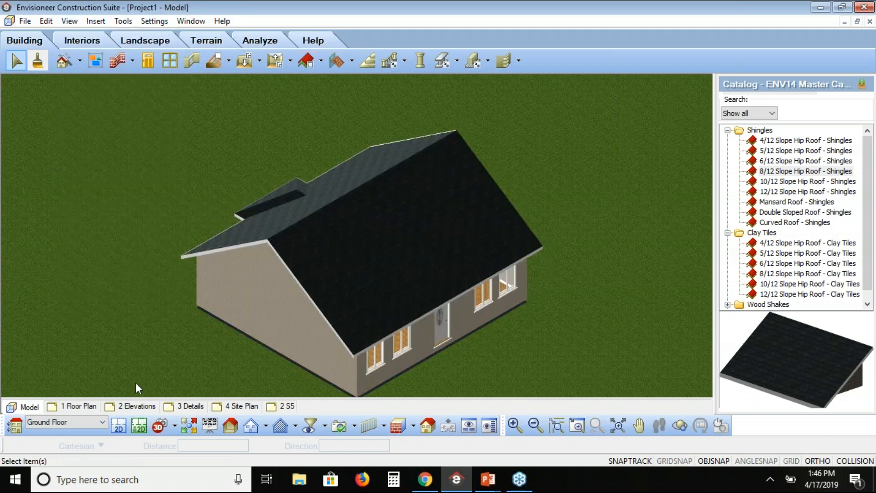
{"action": "left_click", "coordinate": [119, 426]}
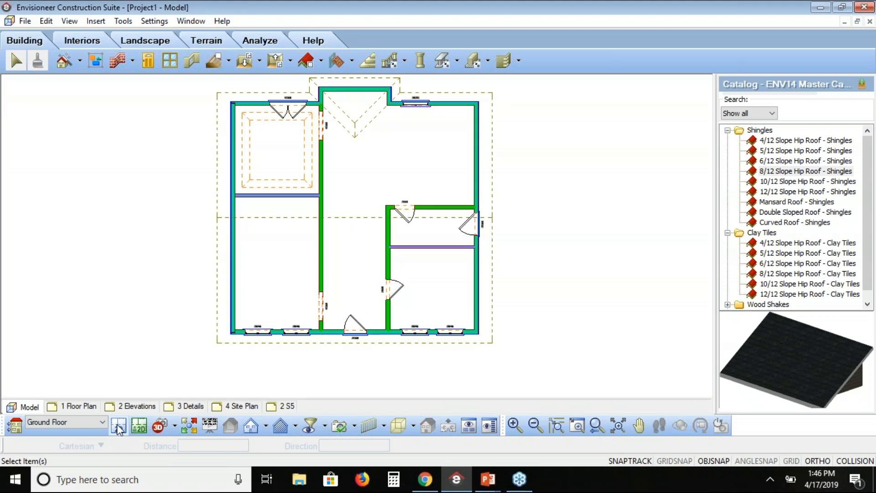
{"action": "left_click", "coordinate": [26, 21]}
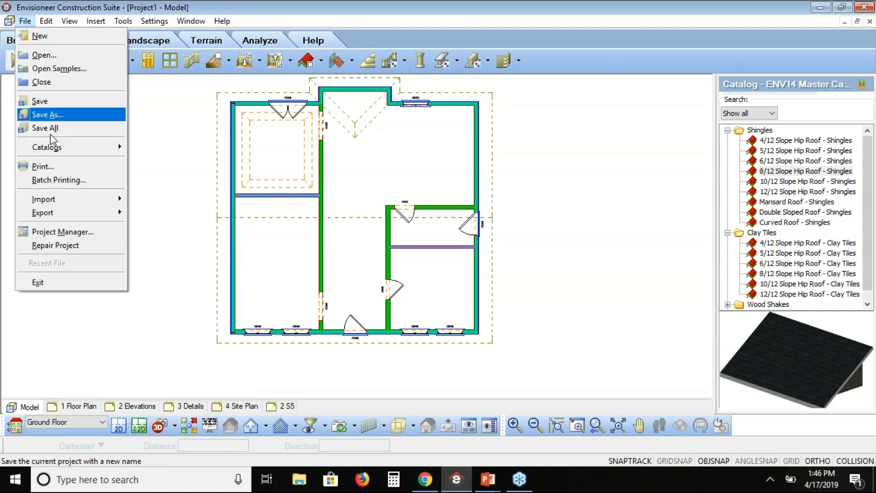
{"action": "mouse_move", "coordinate": [59, 213]}
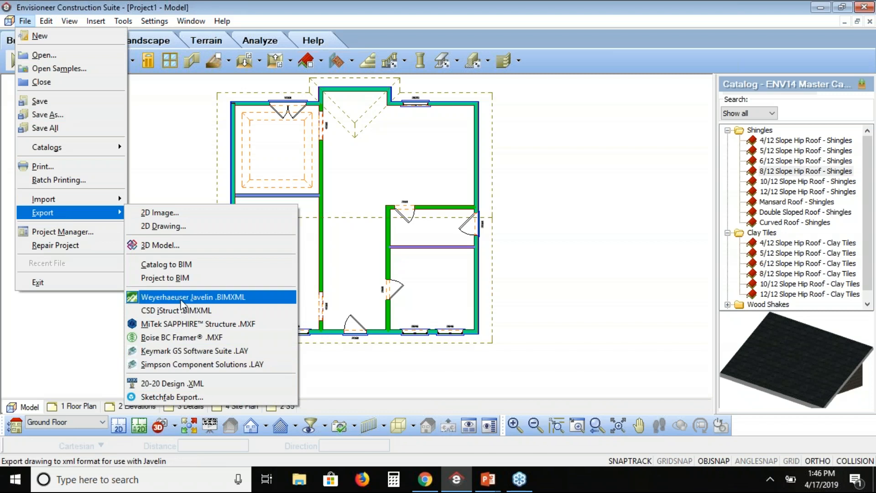
{"action": "left_click", "coordinate": [585, 60]}
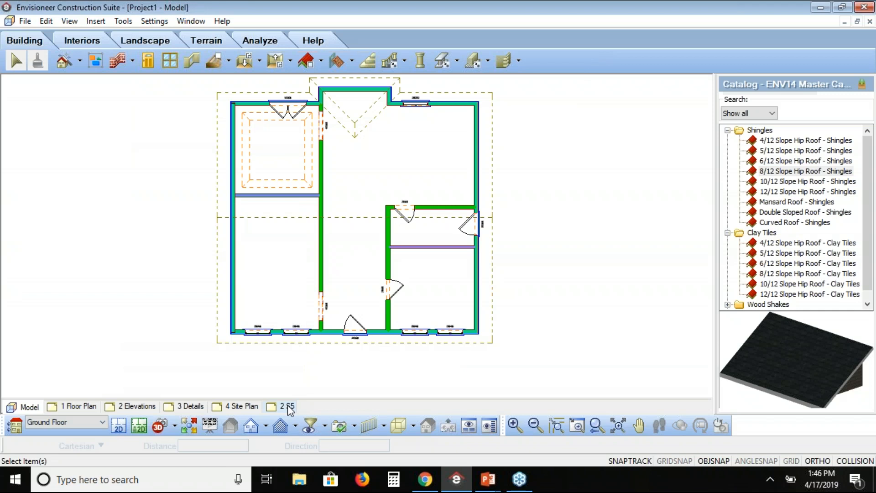
Generate a quote for the project in Quote Generator, loading the Envisioneer version instead of the previously saved quote
{"action": "left_click", "coordinate": [69, 21]}
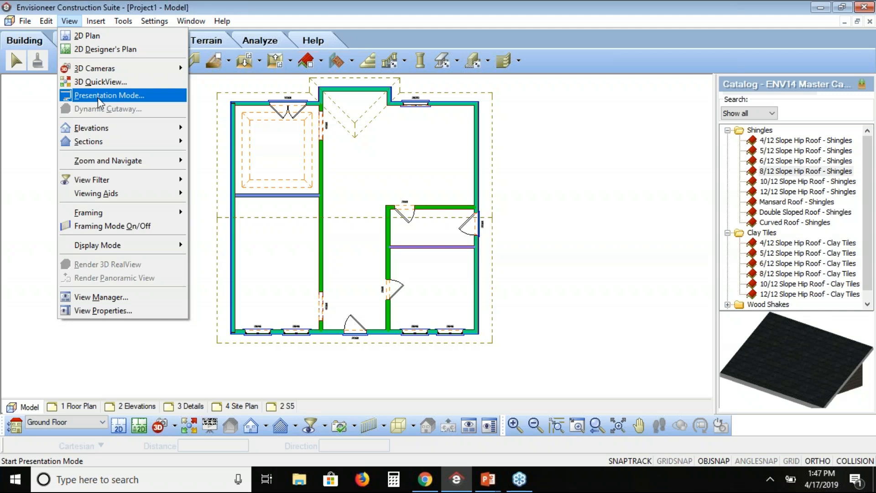
{"action": "mouse_move", "coordinate": [133, 26]}
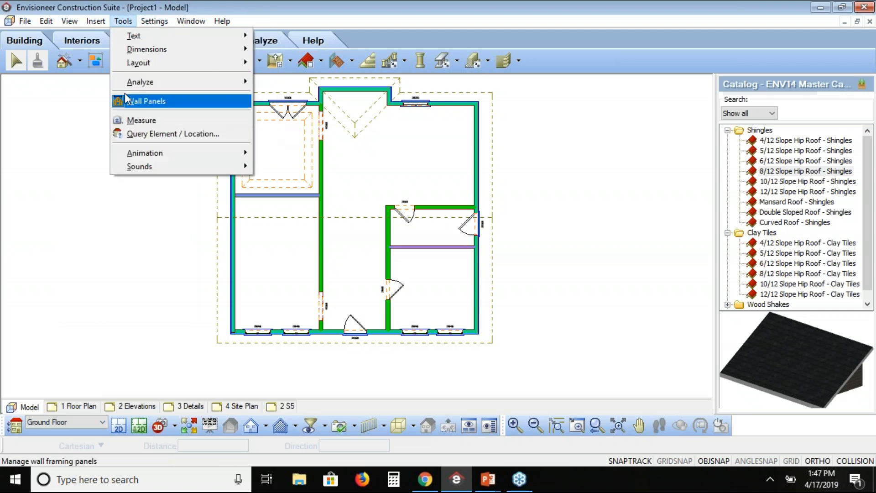
{"action": "mouse_move", "coordinate": [139, 83]}
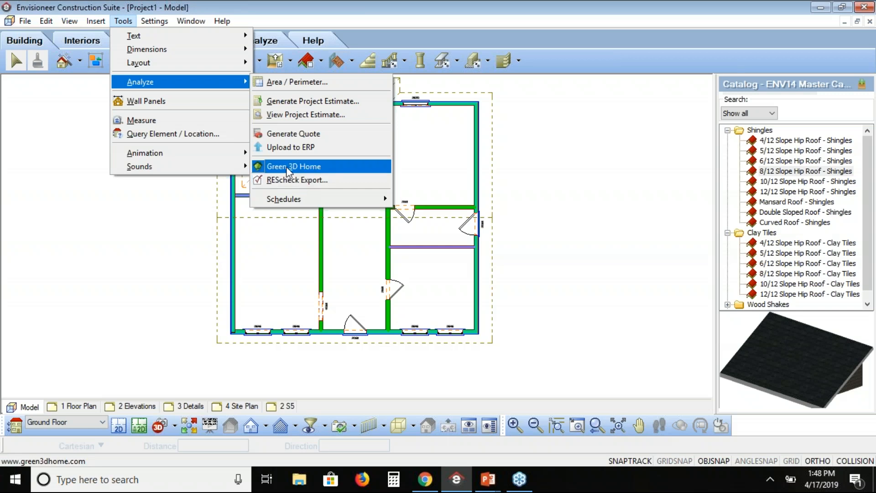
{"action": "left_click", "coordinate": [300, 137]}
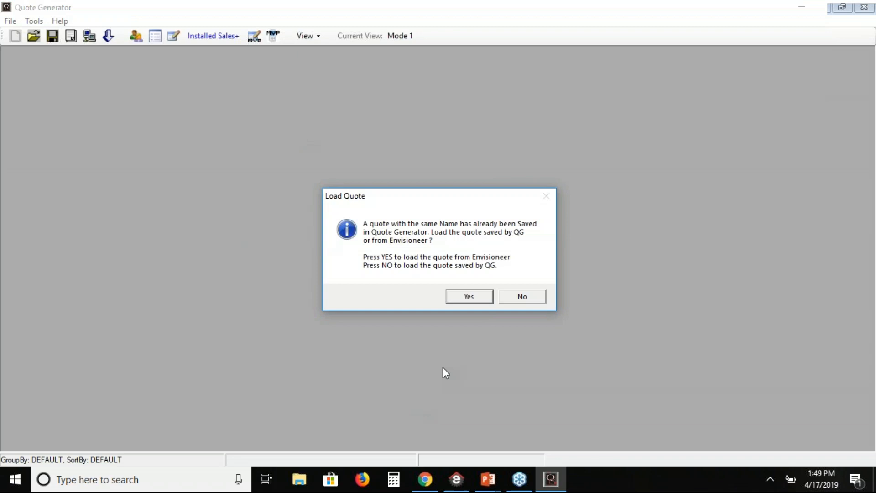
{"action": "left_click", "coordinate": [468, 296]}
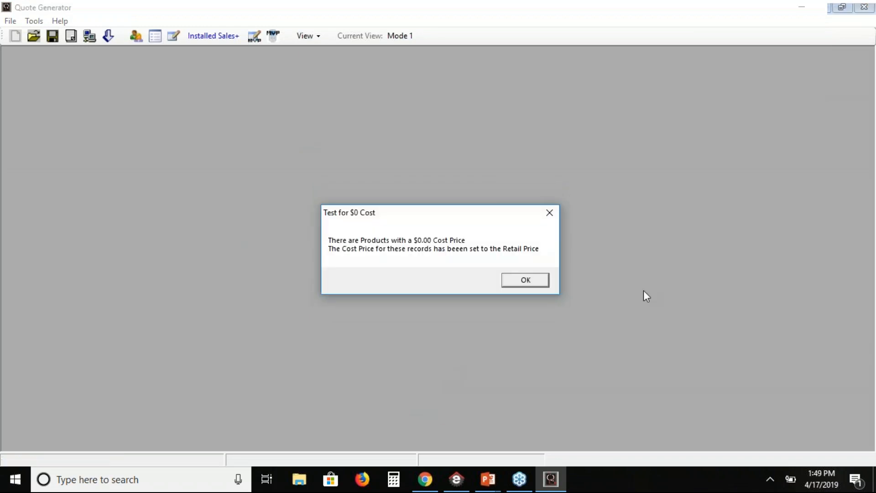
{"action": "left_click", "coordinate": [526, 280]}
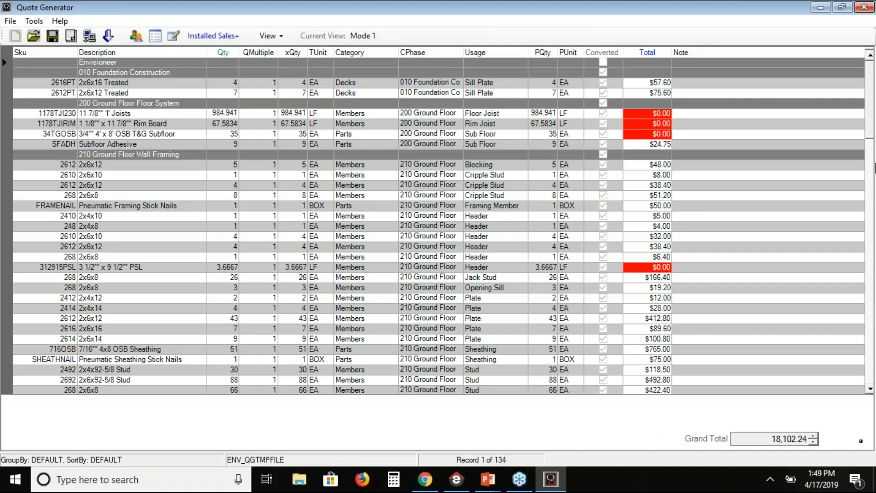
Delete the 999 Measurements heading and all items under it from the quote
{"action": "left_click", "coordinate": [871, 390]}
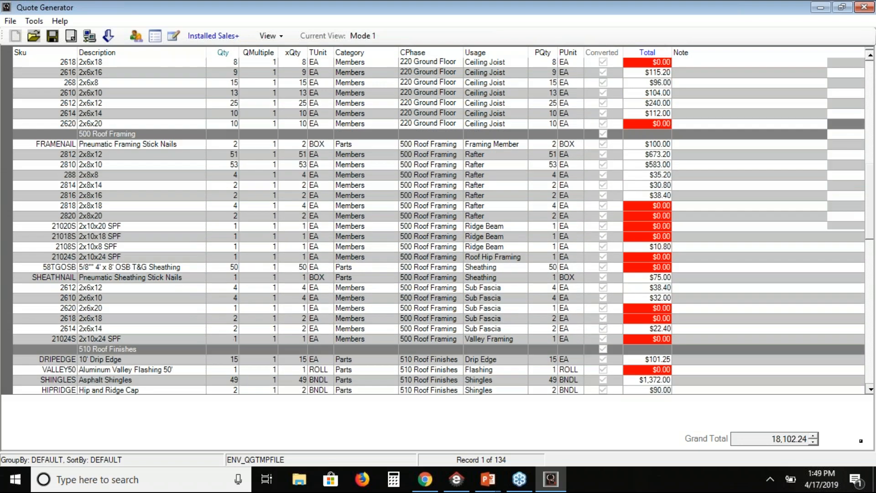
{"action": "scroll", "coordinate": [698, 357], "scroll_direction": "down", "scroll_amount": 15}
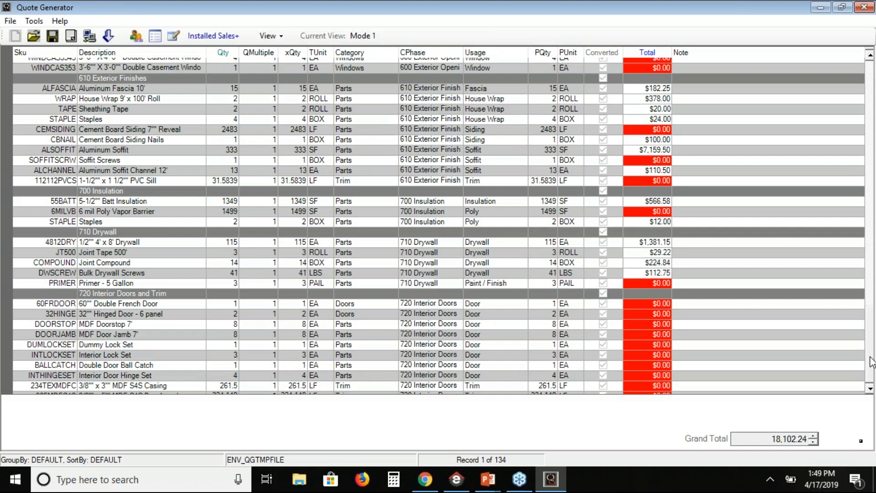
{"action": "left_click", "coordinate": [6, 254]}
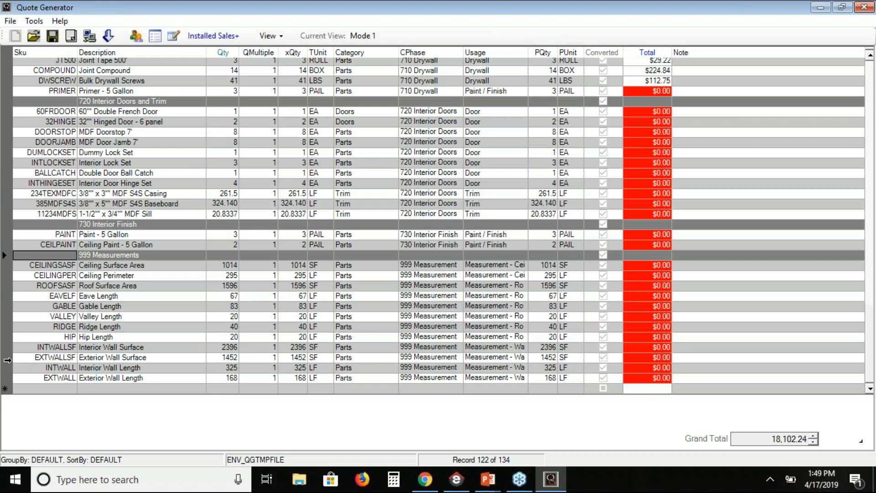
{"action": "left_click", "coordinate": [7, 378], "text": "shift"}
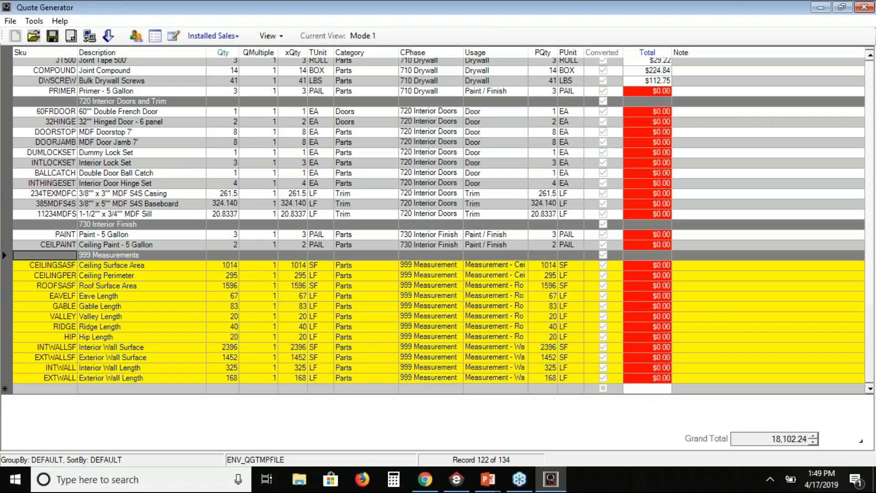
{"action": "right_click", "coordinate": [18, 300]}
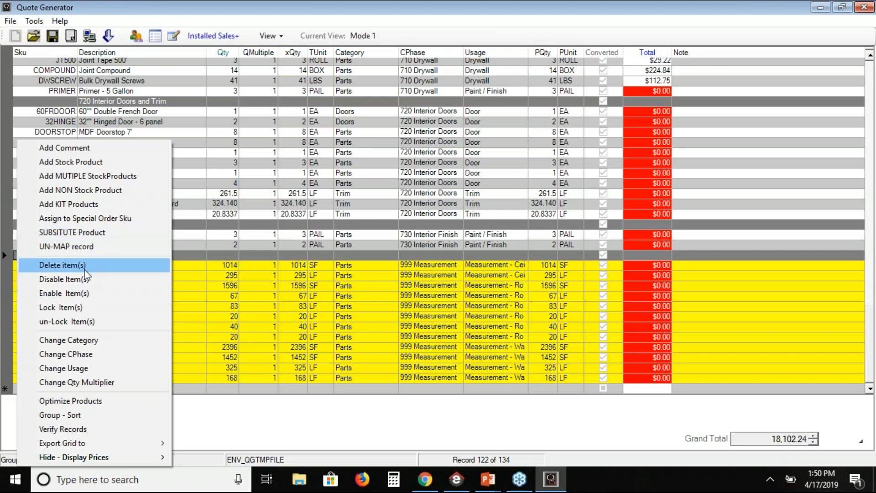
{"action": "left_click", "coordinate": [85, 265]}
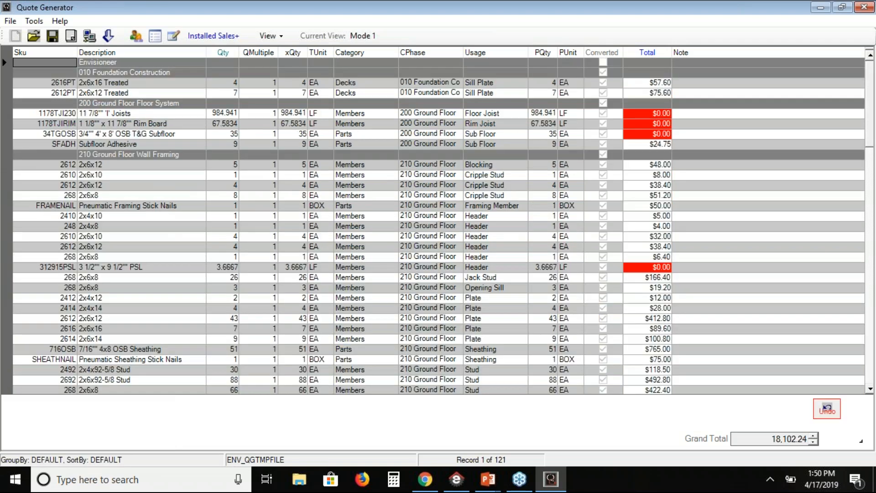
Open the quote report grouped by CPhase and look through its first page
{"action": "left_click", "coordinate": [74, 36]}
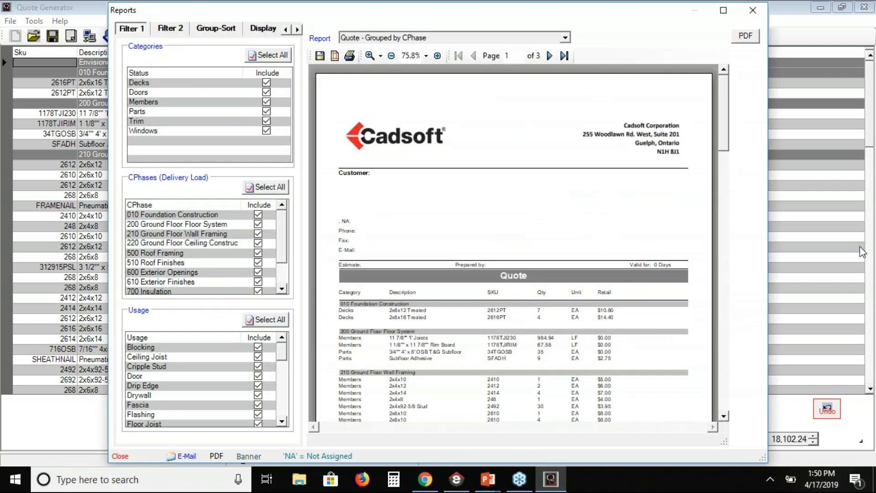
{"action": "scroll", "coordinate": [723, 134], "scroll_direction": "down", "scroll_amount": 10}
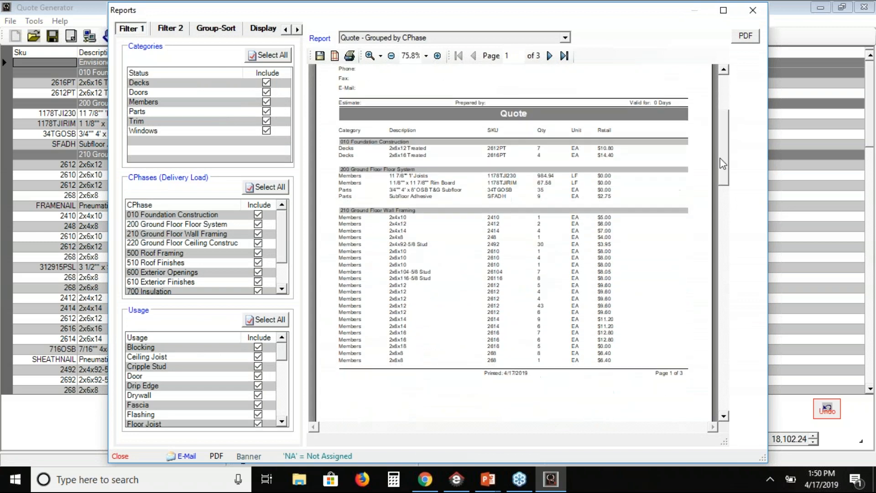
{"action": "scroll", "coordinate": [721, 198], "scroll_direction": "up", "scroll_amount": 8}
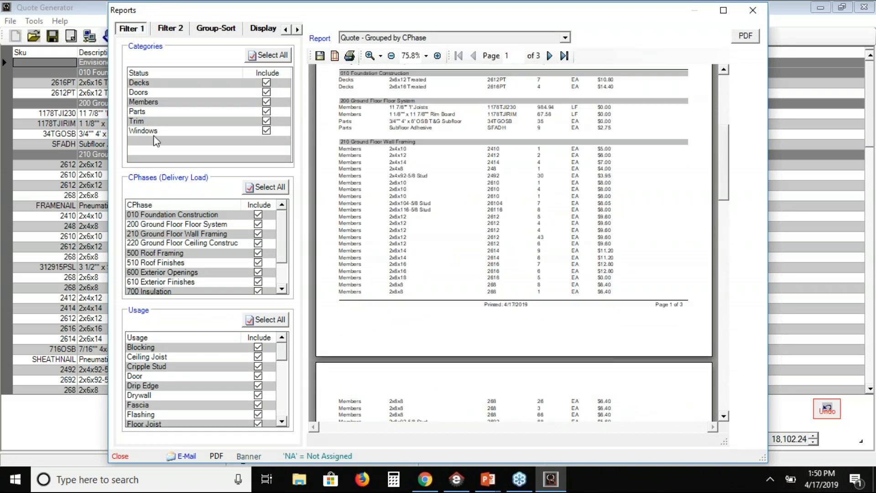
Limit the report to the Doors category, regenerate it, and close the report
{"action": "left_click", "coordinate": [268, 83]}
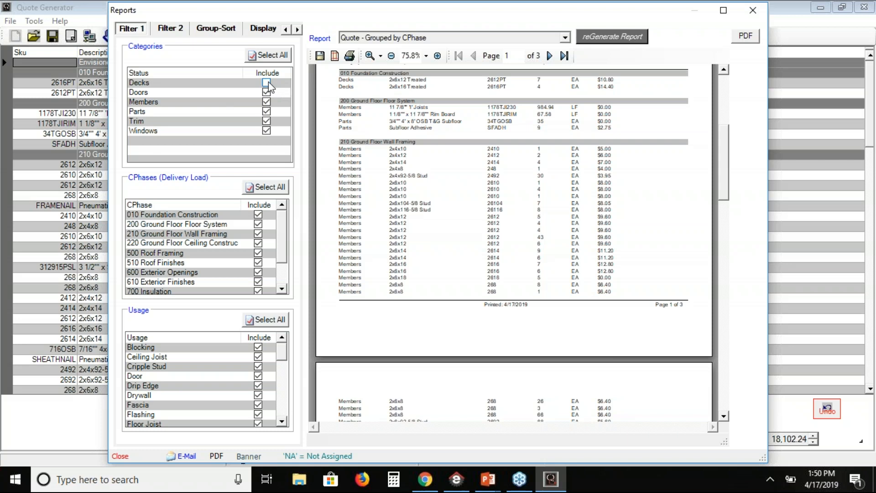
{"action": "left_click", "coordinate": [267, 101]}
{"action": "left_click", "coordinate": [267, 111]}
{"action": "left_click", "coordinate": [267, 121]}
{"action": "left_click", "coordinate": [266, 131]}
{"action": "left_click", "coordinate": [612, 37]}
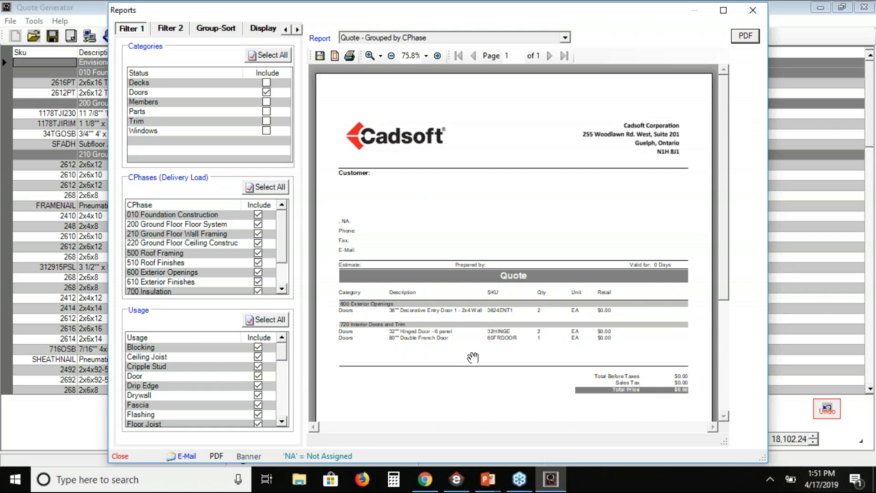
{"action": "left_click", "coordinate": [761, 10]}
Start a quote export named QGTMPFILE with BisTrack as the destination application, bringing up its export options
{"action": "left_click", "coordinate": [17, 21]}
{"action": "left_click", "coordinate": [35, 95]}
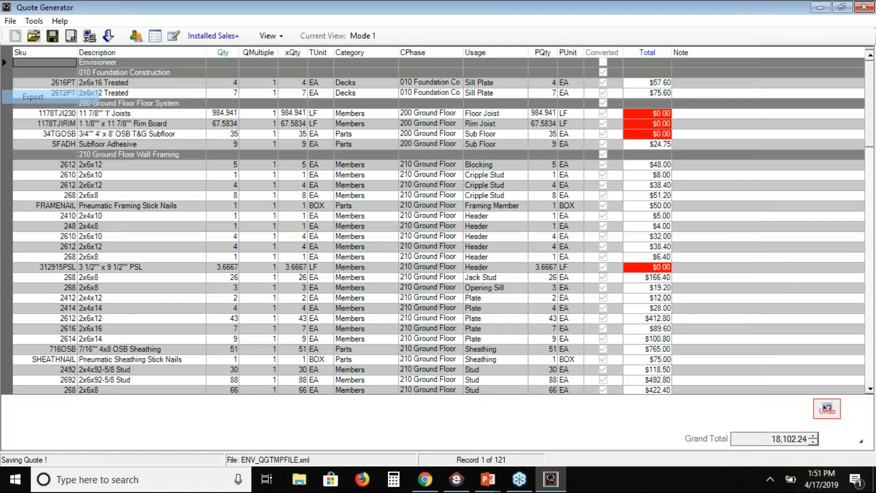
{"action": "left_click", "coordinate": [547, 270]}
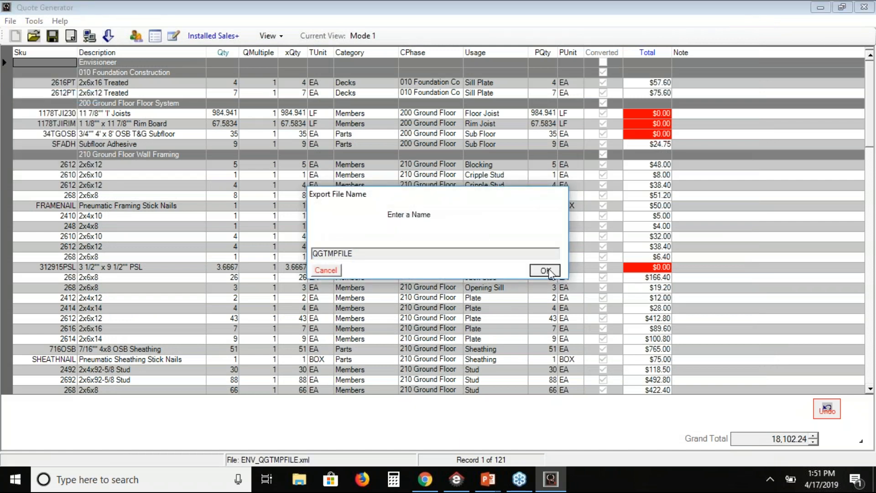
{"action": "left_click", "coordinate": [513, 218]}
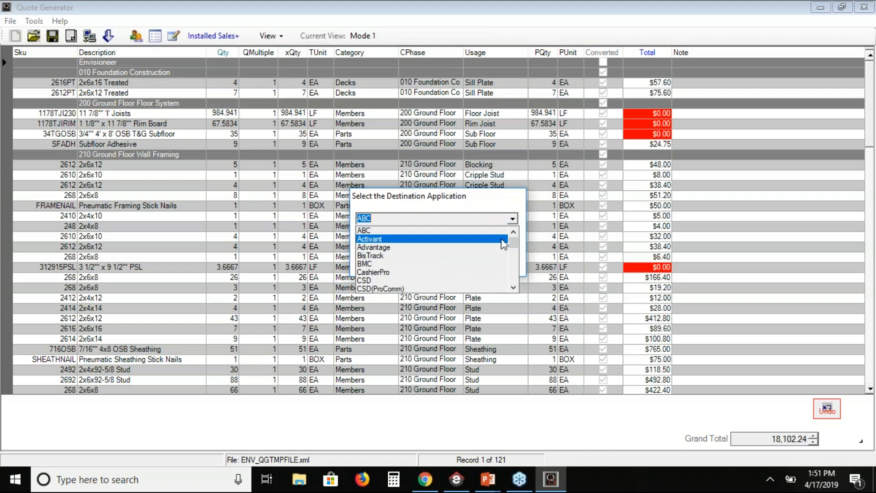
{"action": "mouse_move", "coordinate": [512, 239]}
{"action": "left_mouse_down"}
{"action": "mouse_move", "coordinate": [511, 276]}
{"action": "mouse_move", "coordinate": [515, 231]}
{"action": "left_mouse_up"}
{"action": "left_click", "coordinate": [437, 255]}
{"action": "left_click", "coordinate": [504, 267]}
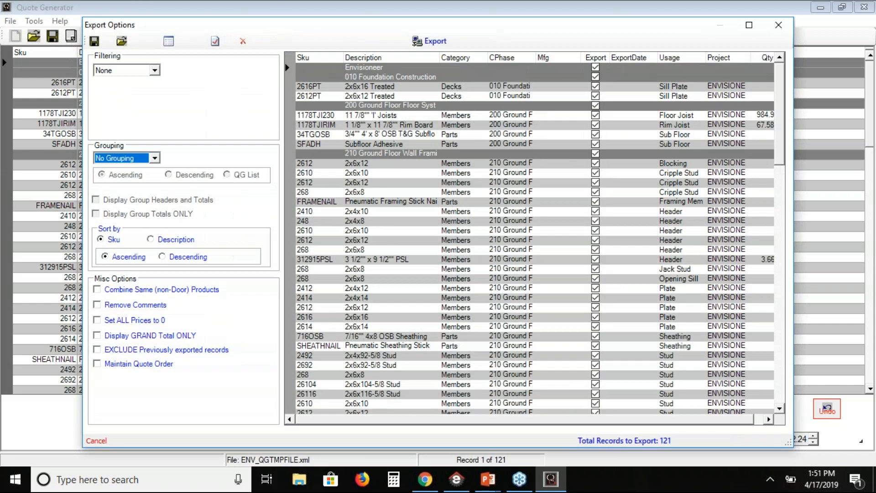
Enlarge the export options window and try the Maintain Quote Order option
{"action": "left_click", "coordinate": [749, 25]}
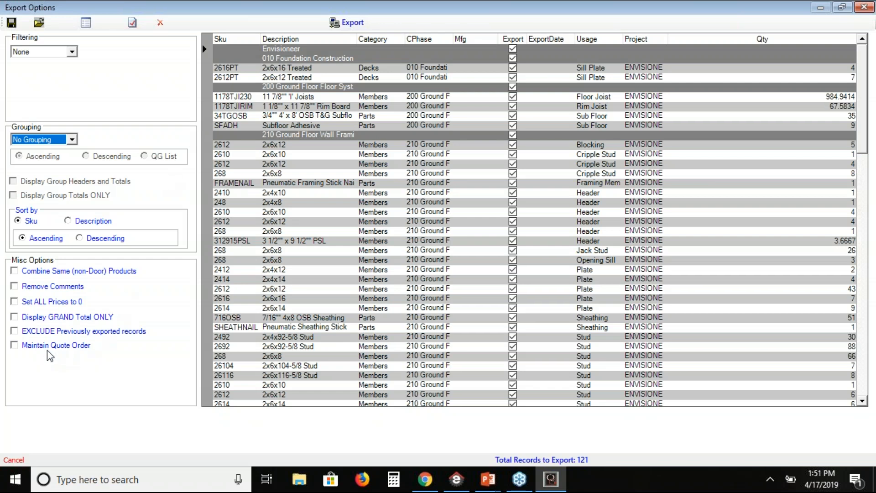
{"action": "left_click", "coordinate": [14, 345]}
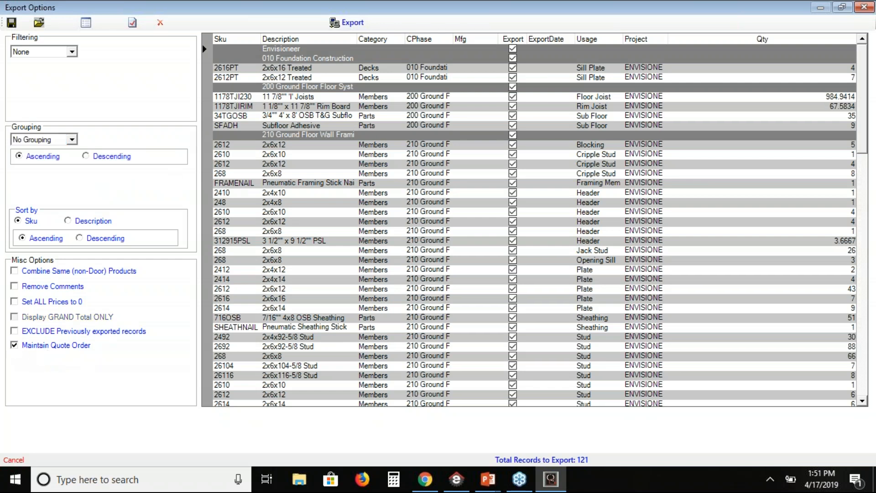
{"action": "left_click", "coordinate": [15, 345]}
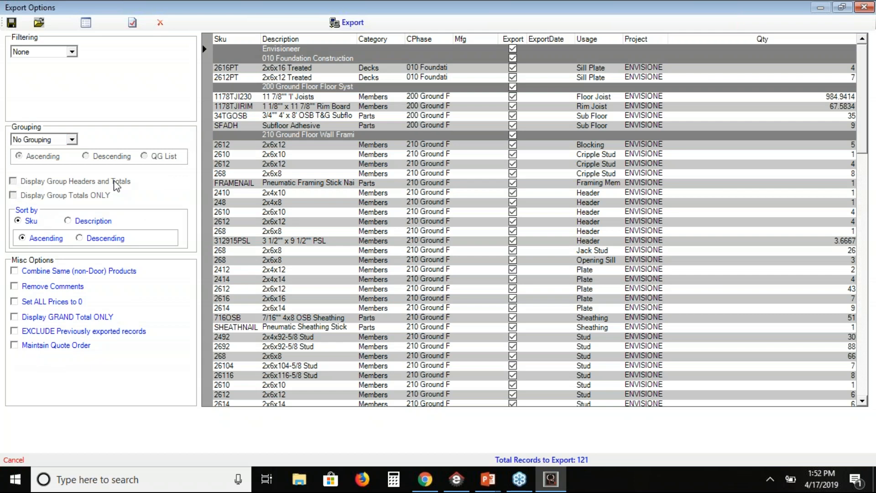
{"action": "left_click", "coordinate": [14, 345]}
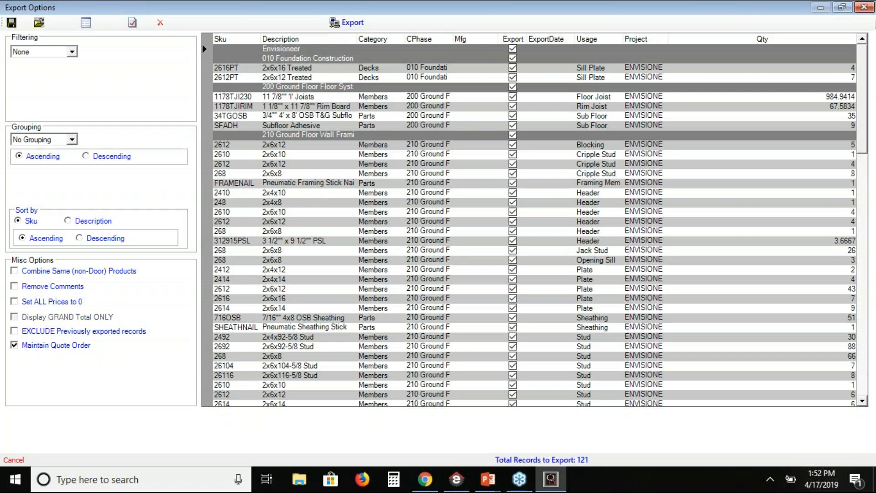
{"action": "left_click", "coordinate": [15, 344]}
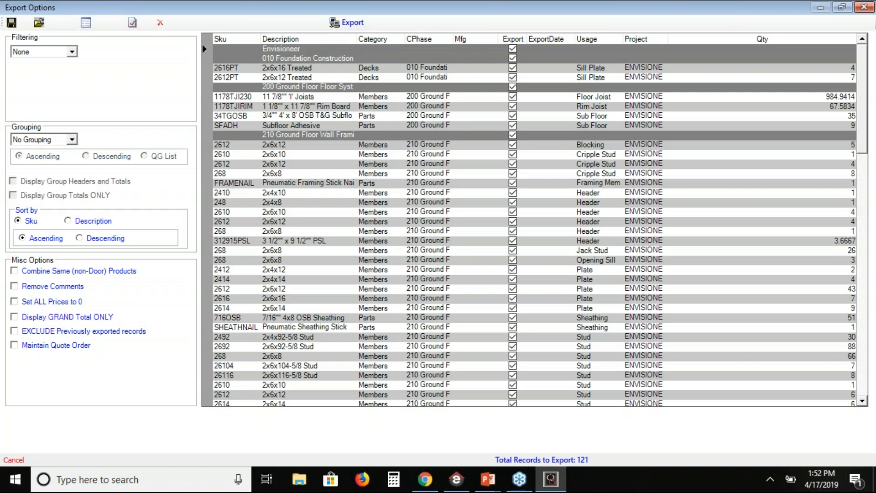
Export the quote file with an account ID assigned and the BisTrack type set to Quote
{"action": "left_click", "coordinate": [365, 26]}
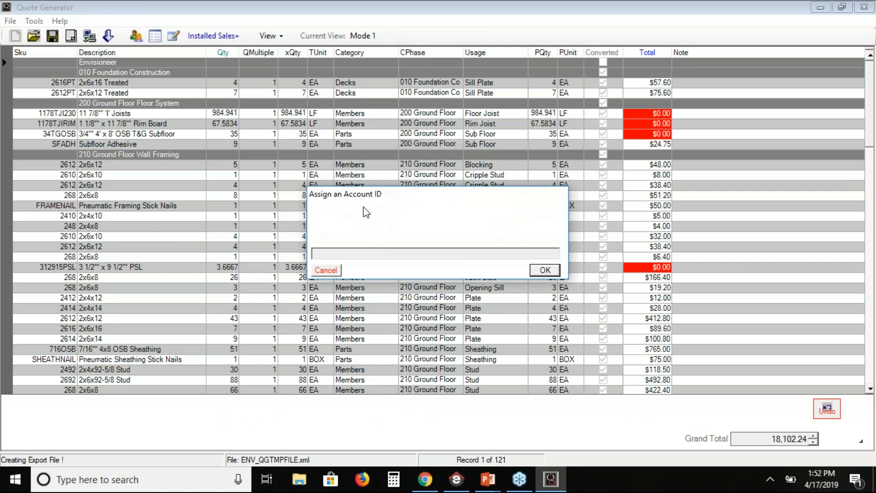
{"action": "type", "text": "12341243"}
{"action": "left_click", "coordinate": [546, 270]}
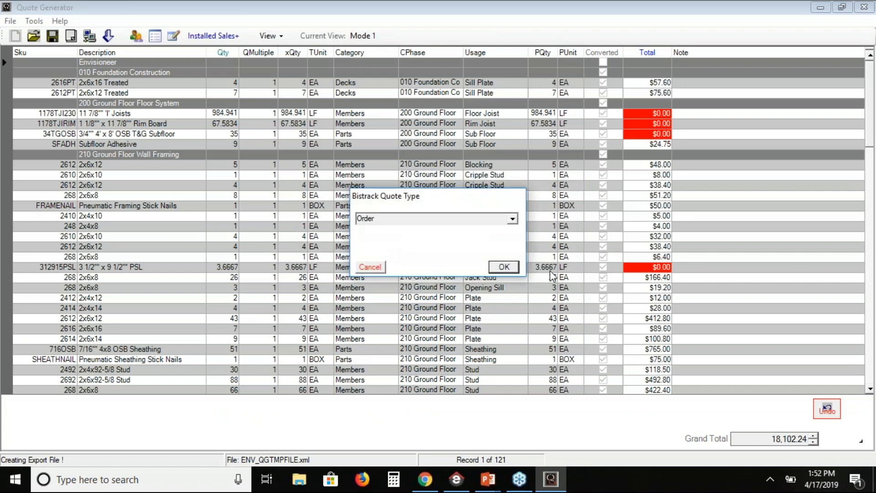
{"action": "left_click", "coordinate": [513, 219]}
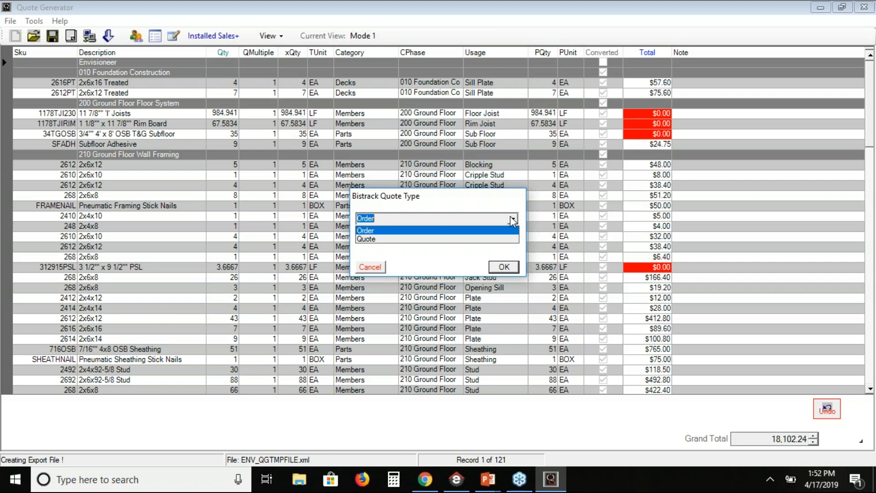
{"action": "left_click", "coordinate": [480, 239]}
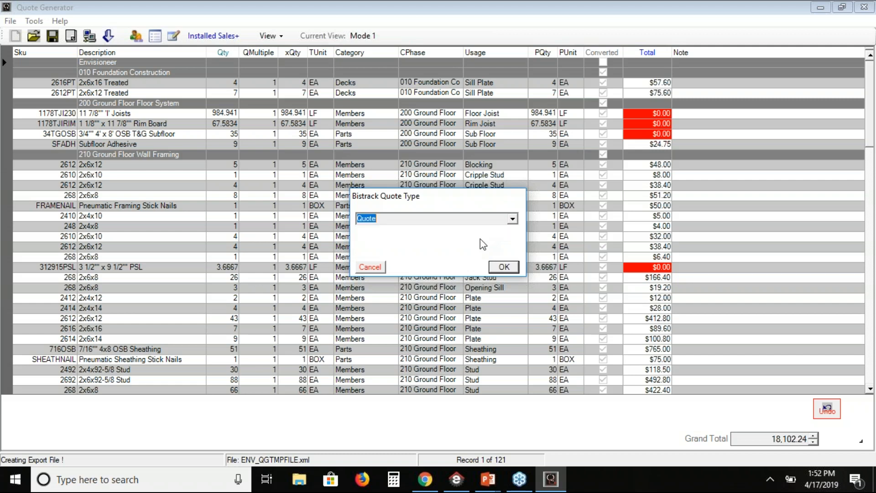
{"action": "left_click", "coordinate": [504, 266]}
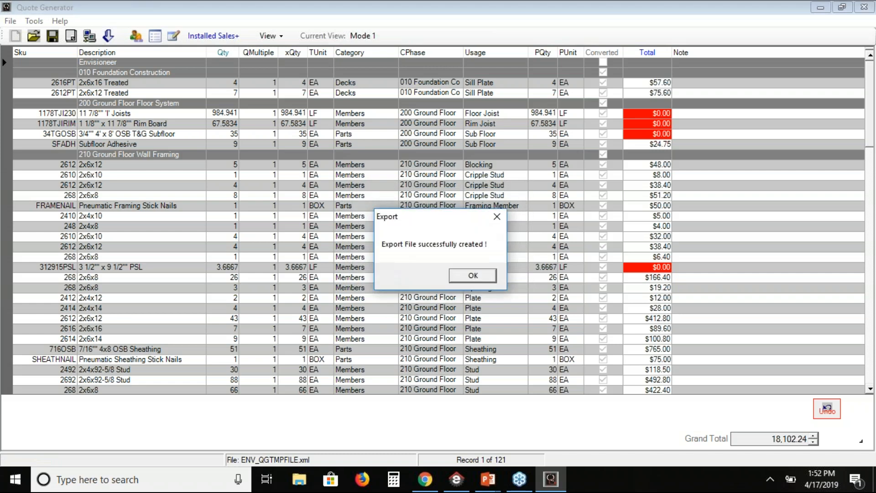
{"action": "left_click", "coordinate": [475, 276]}
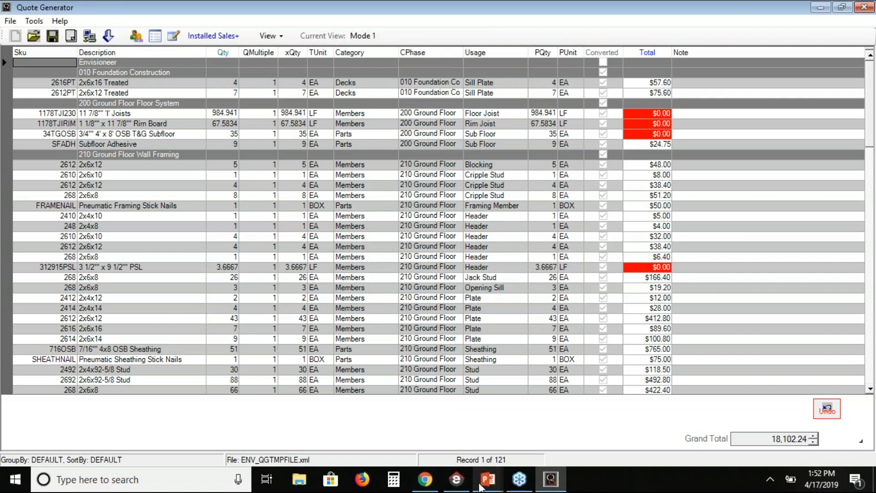
Switch to Envisioneer and look through the file formats available for exporting the project
{"action": "left_click", "coordinate": [469, 386]}
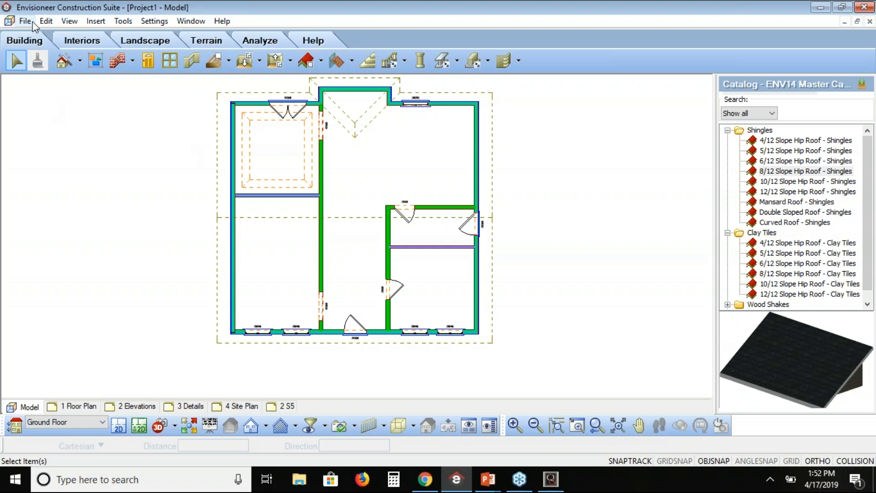
{"action": "left_click", "coordinate": [68, 21]}
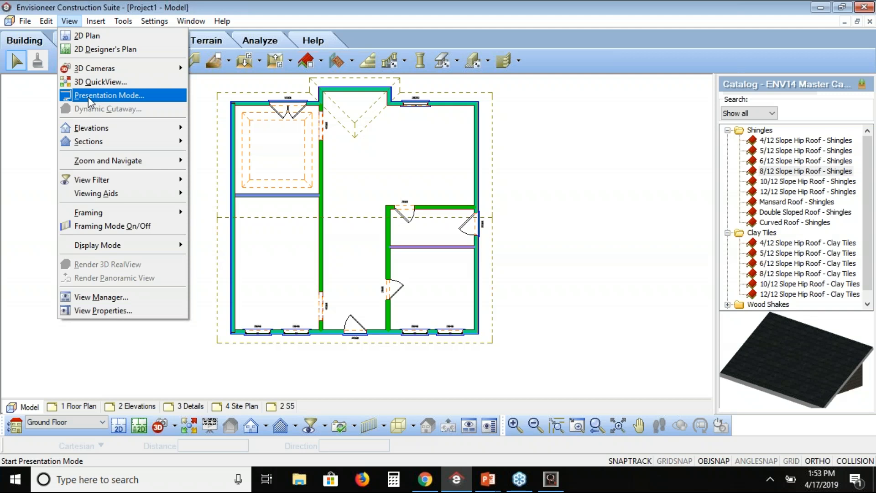
{"action": "left_click", "coordinate": [25, 21]}
{"action": "mouse_move", "coordinate": [64, 221]}
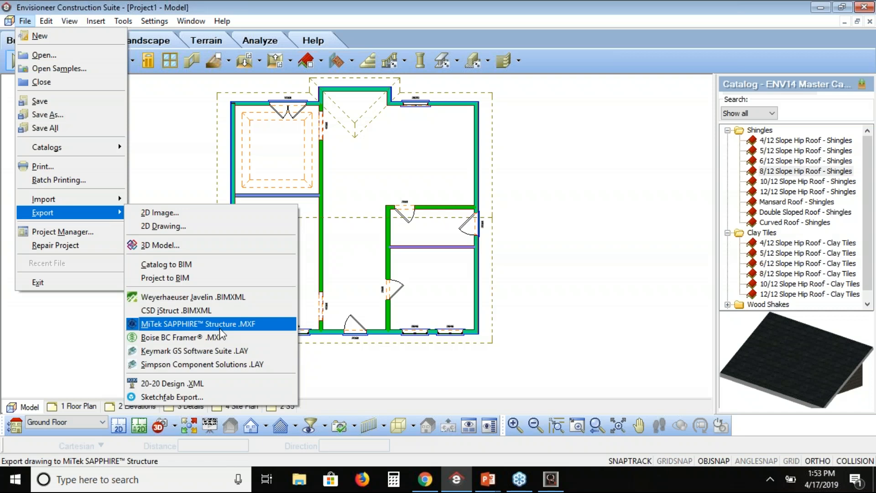
{"action": "left_click", "coordinate": [559, 62]}
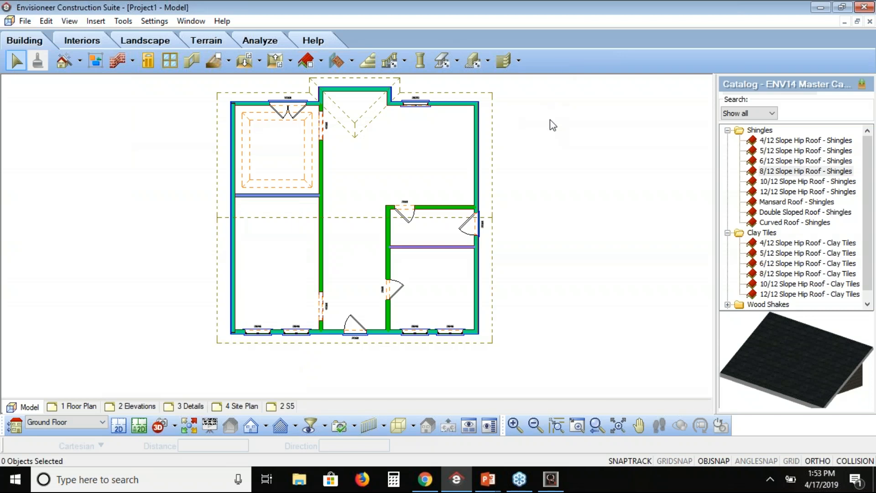
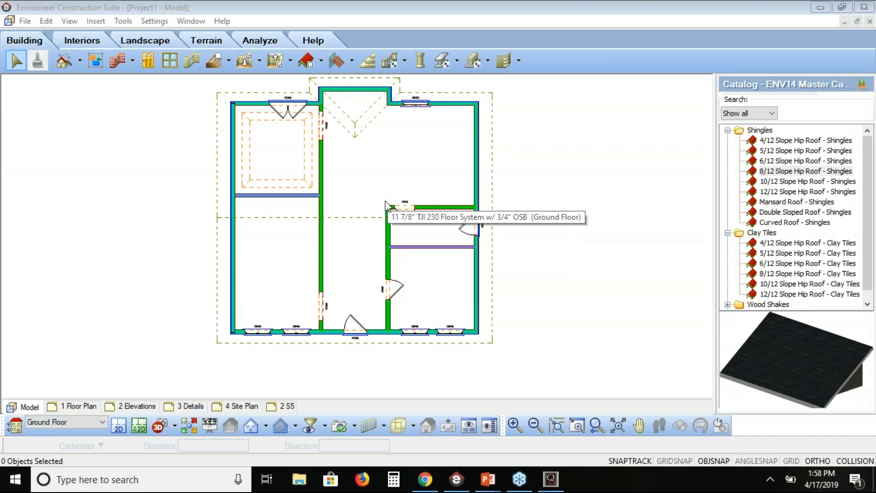
Open the 16" O/C - Dbl. Top Plate wall infill configuration from the Ground Floor's framing options in the building locations
{"action": "left_click", "coordinate": [477, 175]}
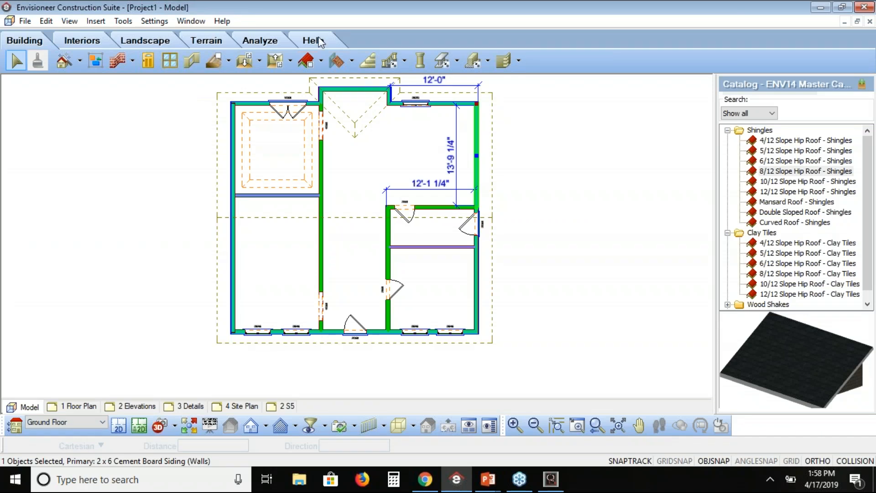
{"action": "left_click", "coordinate": [123, 21]}
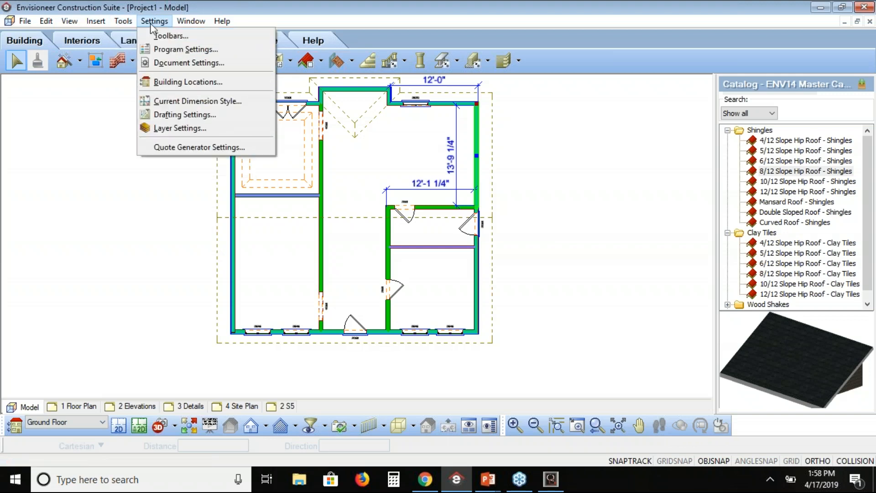
{"action": "left_click", "coordinate": [162, 81]}
{"action": "left_click", "coordinate": [623, 192]}
{"action": "left_click", "coordinate": [624, 192]}
{"action": "double_click", "coordinate": [445, 237]}
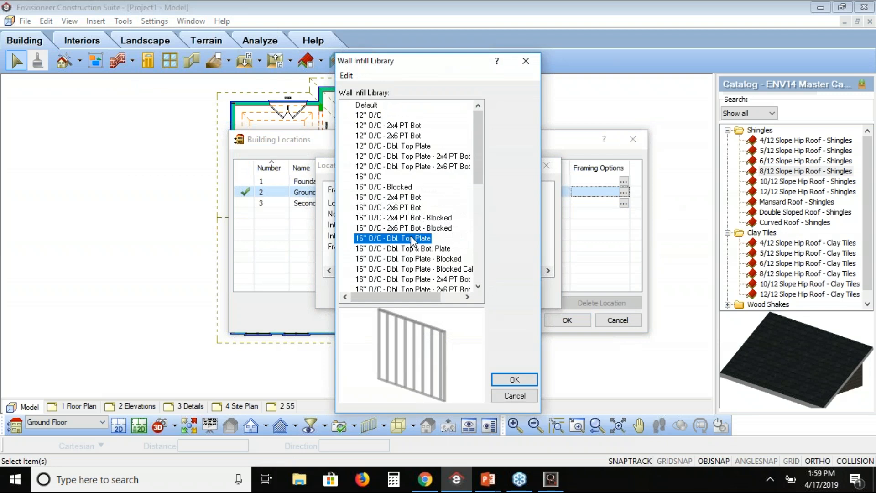
{"action": "double_click", "coordinate": [412, 238]}
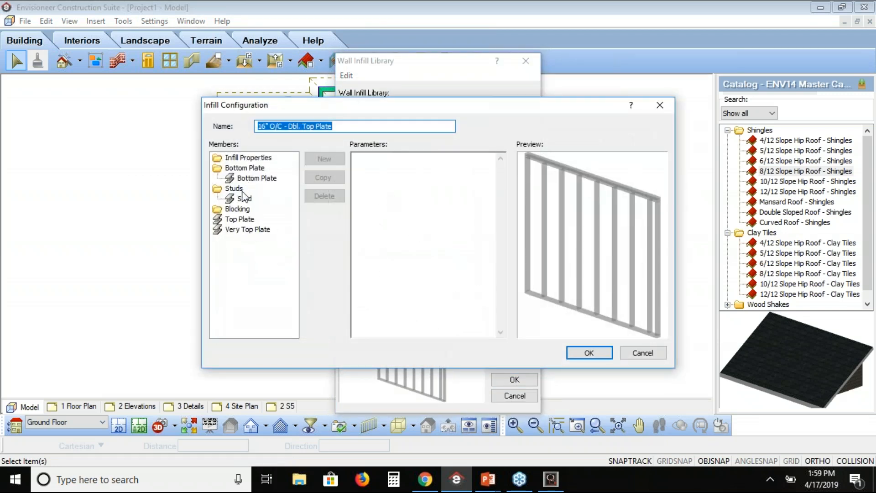
Copy the Stud member in the infill configuration and offset the copy 5 1/2" along the wall
{"action": "left_click", "coordinate": [244, 198]}
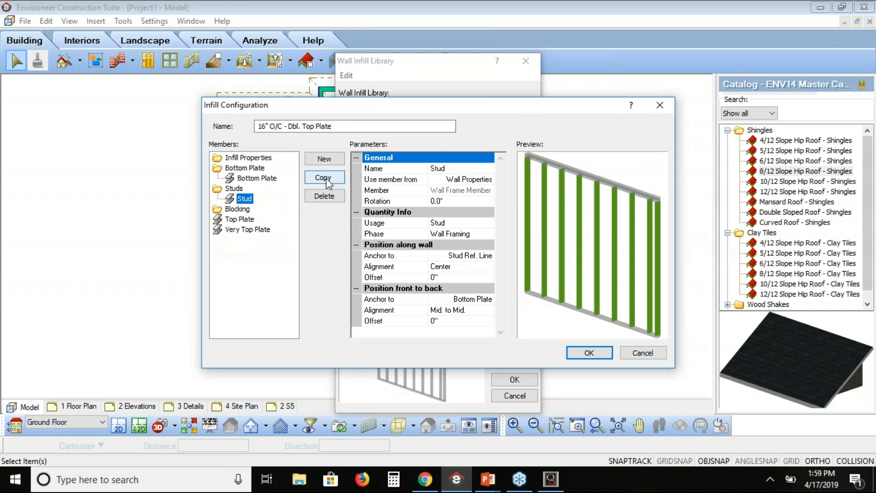
{"action": "left_click", "coordinate": [325, 179]}
{"action": "left_click", "coordinate": [243, 210]}
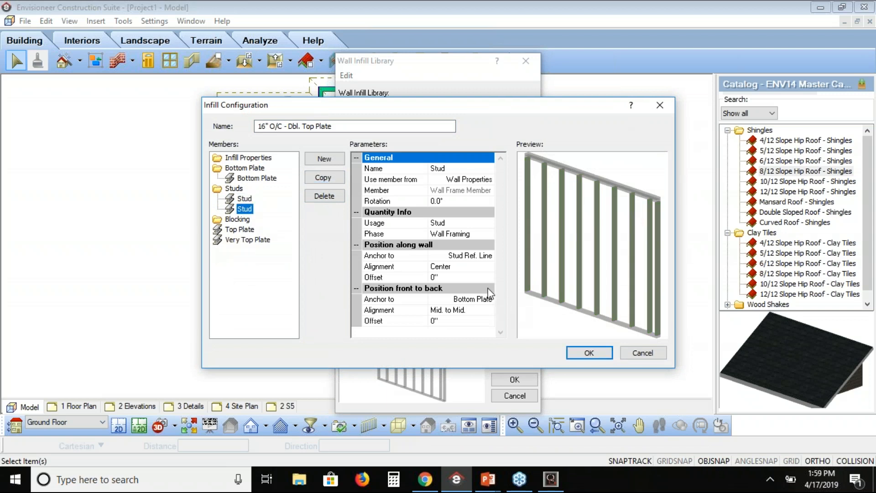
{"action": "left_click", "coordinate": [441, 278]}
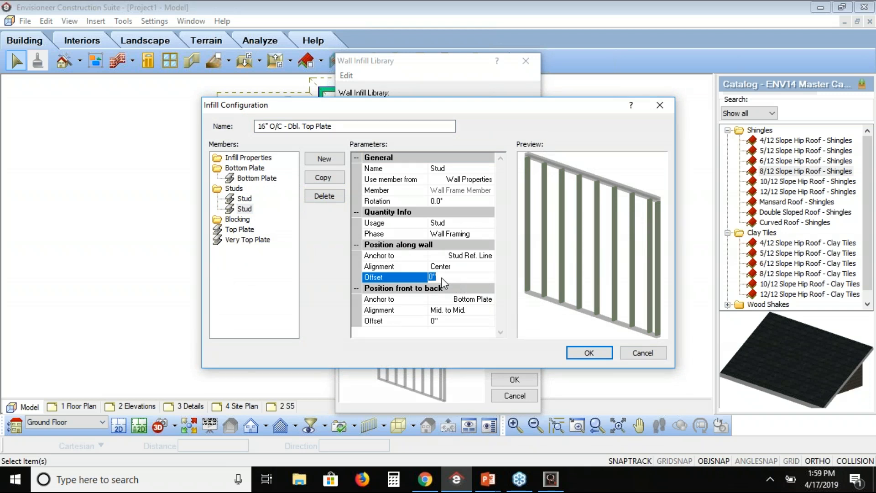
{"action": "type", "text": "5 1/2"}
{"action": "key", "text": "Return"}
{"action": "left_click_drag", "start_coordinate": [583, 226], "coordinate": [595, 286]}
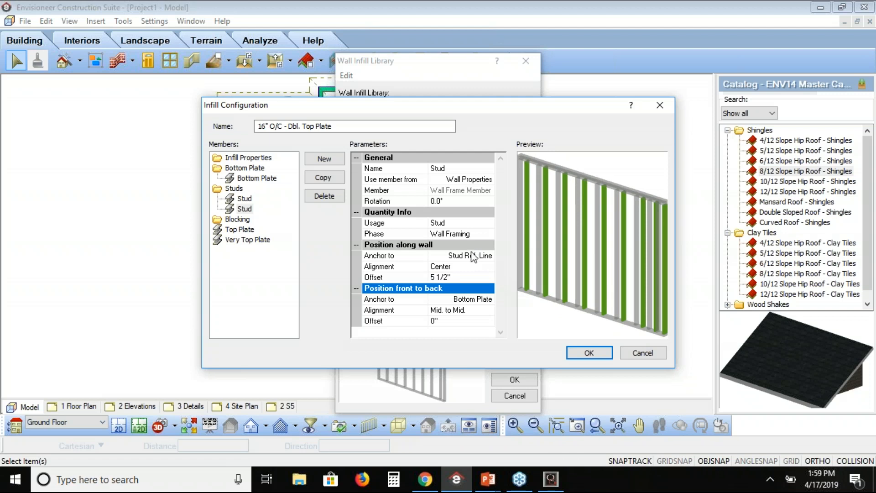
Set the copied stud's front-to-back offset to 5 1/2" and inspect the staggered stud layout in the preview
{"action": "left_click", "coordinate": [444, 321]}
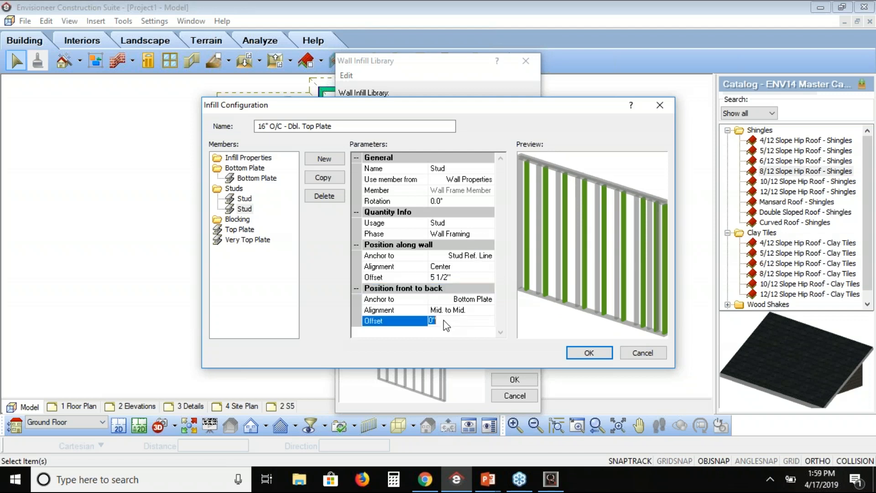
{"action": "type", "text": "5 1/2"}
{"action": "key", "text": "Return"}
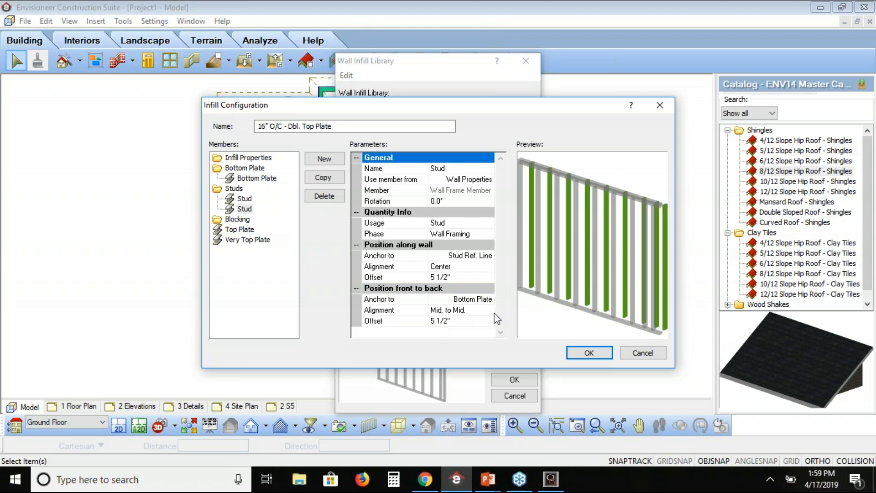
{"action": "left_click_drag", "start_coordinate": [593, 299], "coordinate": [592, 300]}
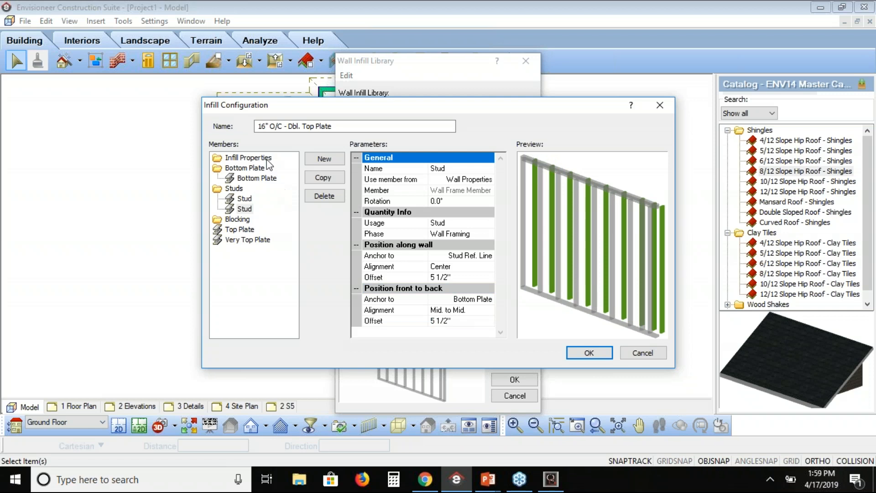
{"action": "mouse_move", "coordinate": [657, 236]}
{"action": "left_mouse_down"}
{"action": "mouse_move", "coordinate": [610, 244]}
{"action": "mouse_move", "coordinate": [644, 244]}
{"action": "left_mouse_up"}
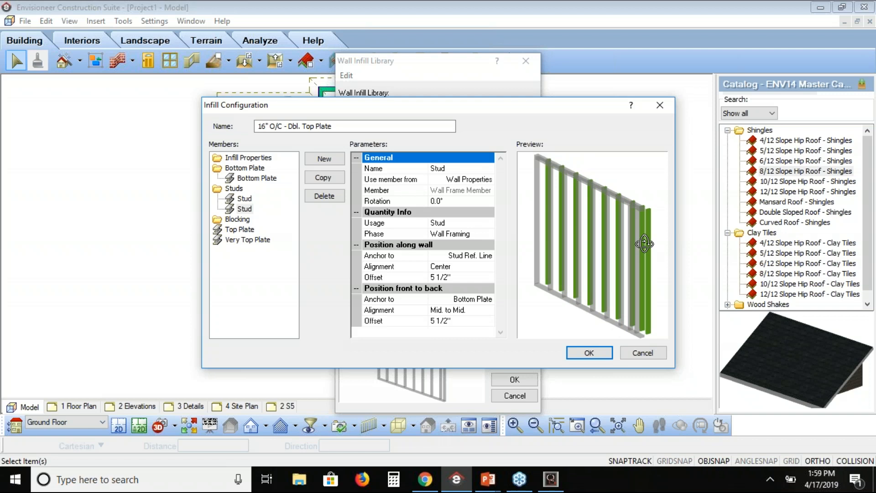
{"action": "left_click_drag", "start_coordinate": [644, 244], "coordinate": [613, 300]}
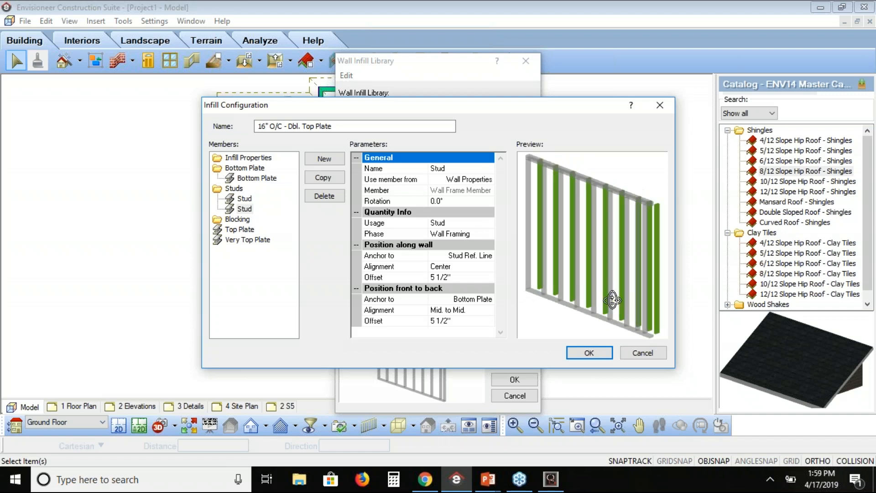
Discard the infill configuration edits and close the infill library, framing options and building locations without saving
{"action": "left_click", "coordinate": [643, 354]}
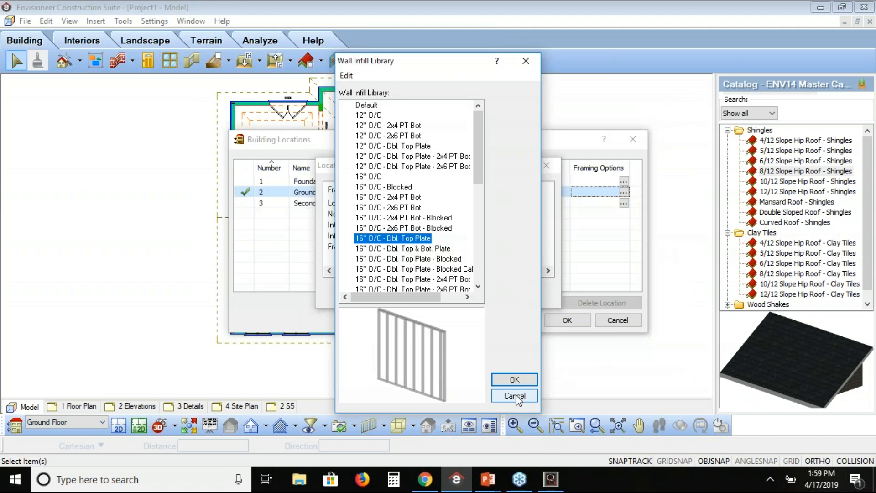
{"action": "left_click", "coordinate": [515, 395]}
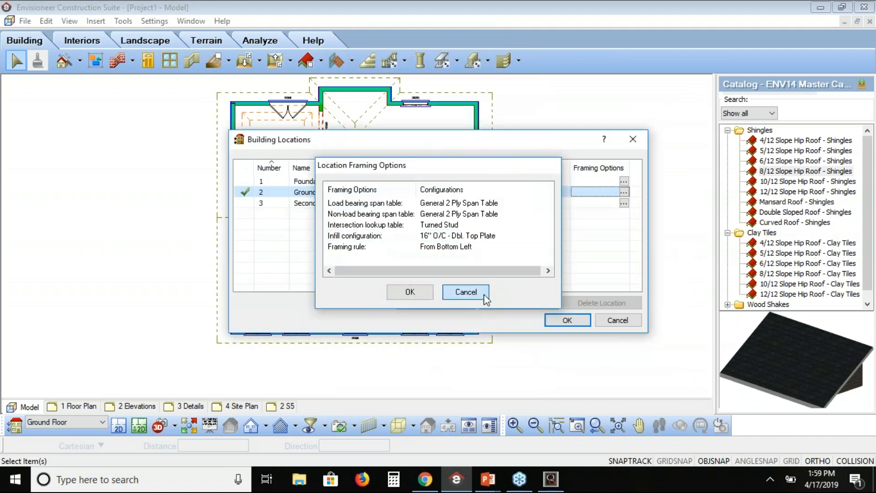
{"action": "left_click", "coordinate": [477, 292]}
{"action": "left_click", "coordinate": [616, 320]}
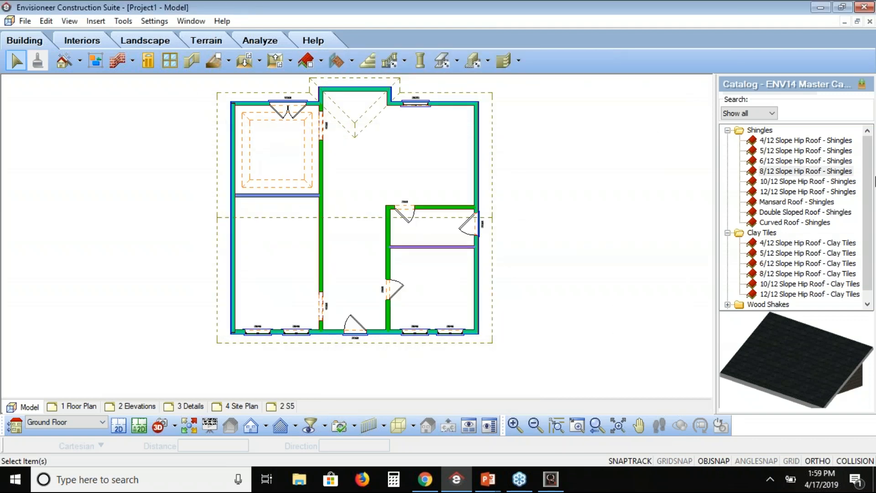
{"action": "left_click", "coordinate": [866, 120]}
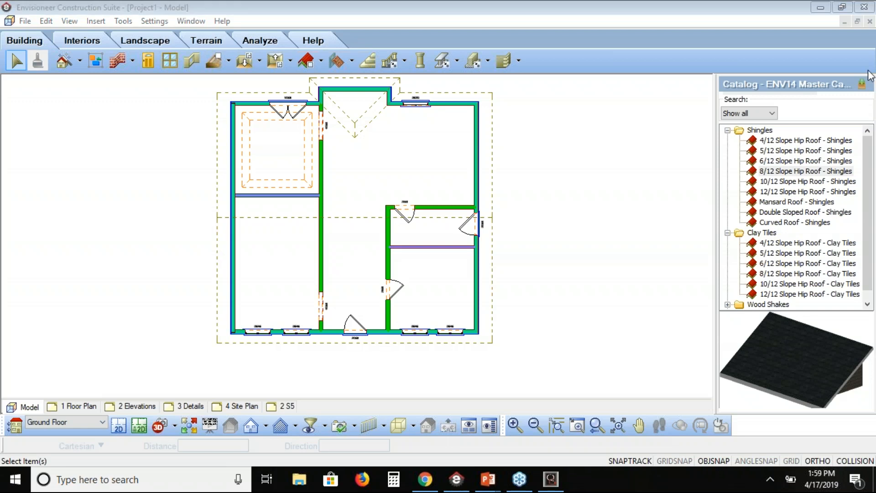